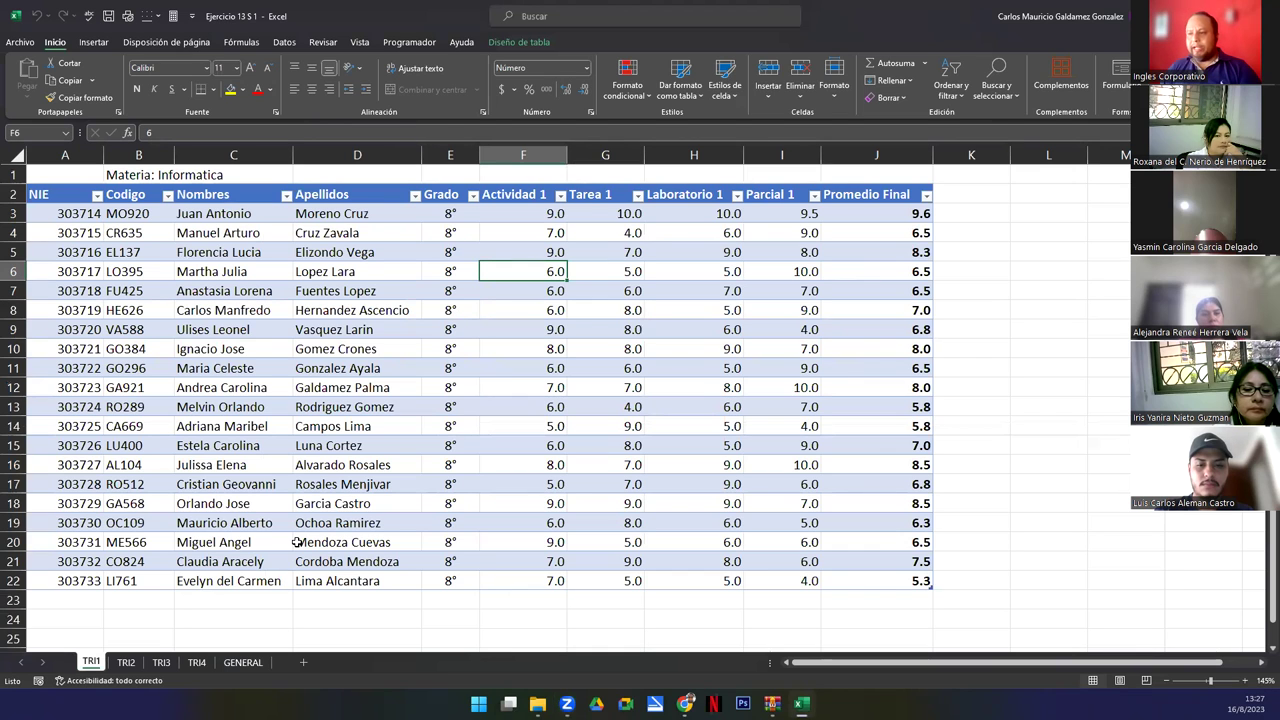
Cycle through the TRI2, TRI3, TRI4 and GENERAL sheets twice, returning to TRI1 each time.
left_click(125, 662)
left_click(161, 662)
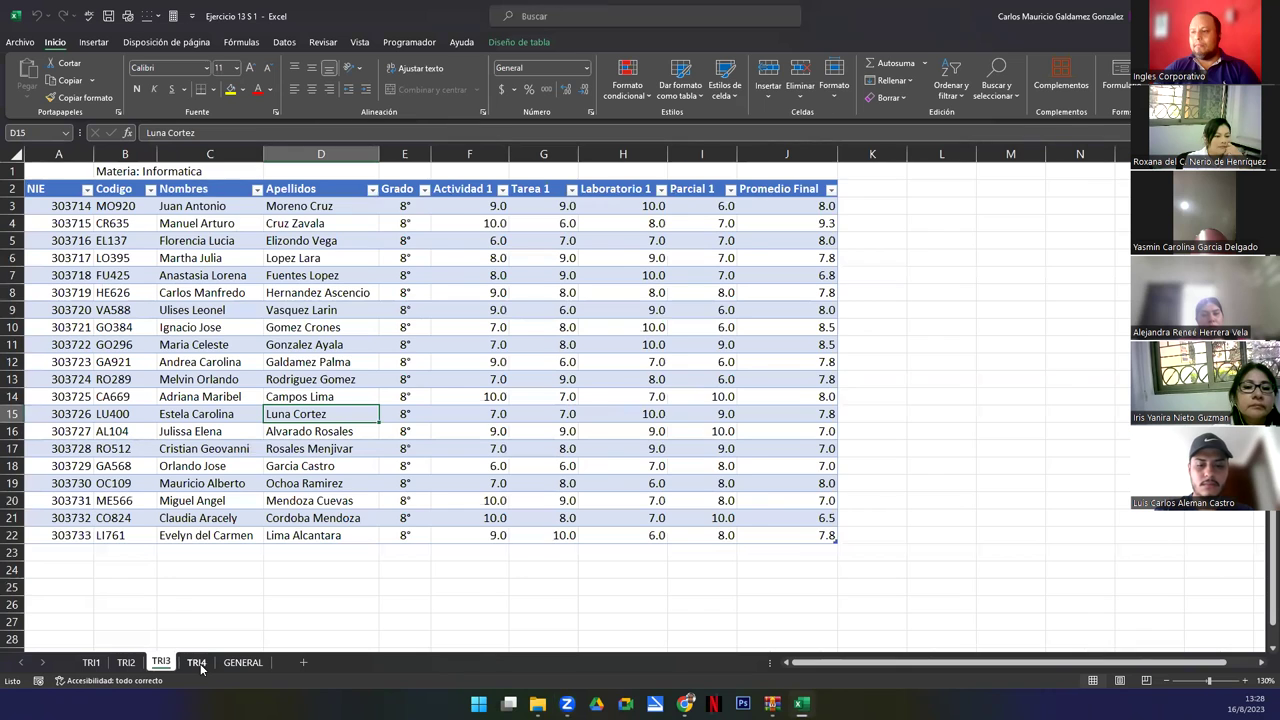
left_click(199, 664)
left_click(240, 663)
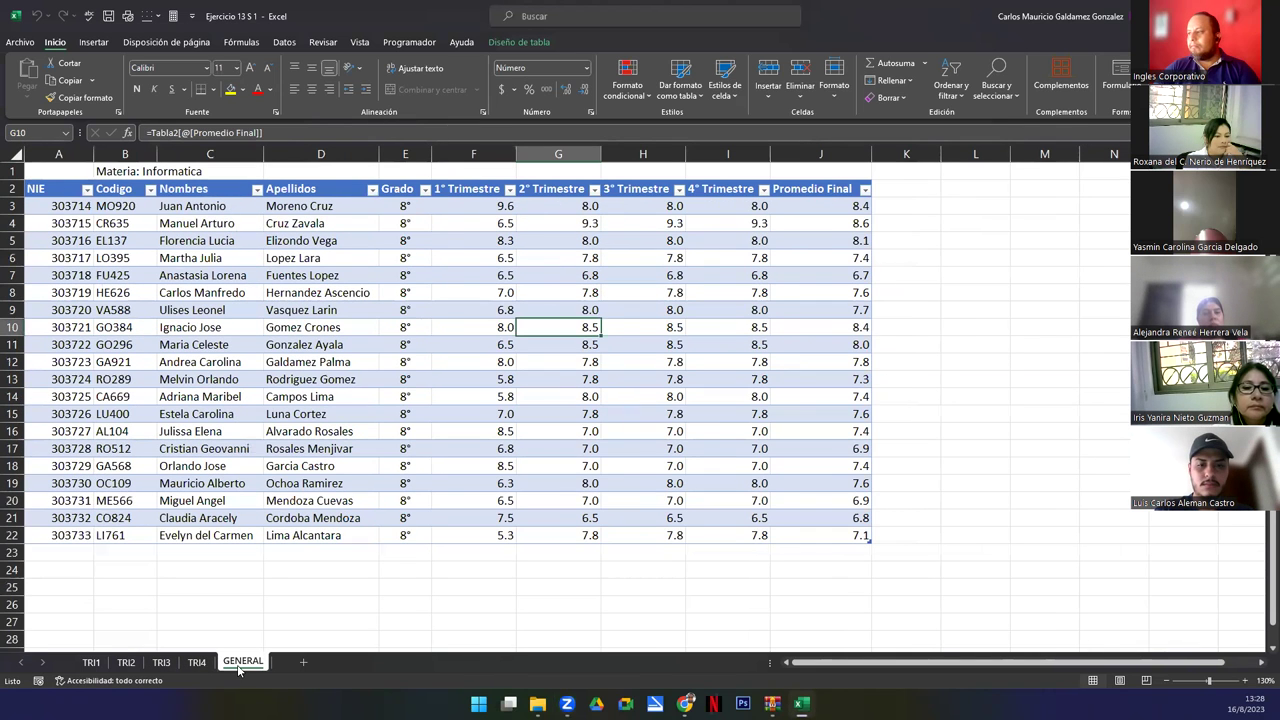
left_click(95, 663)
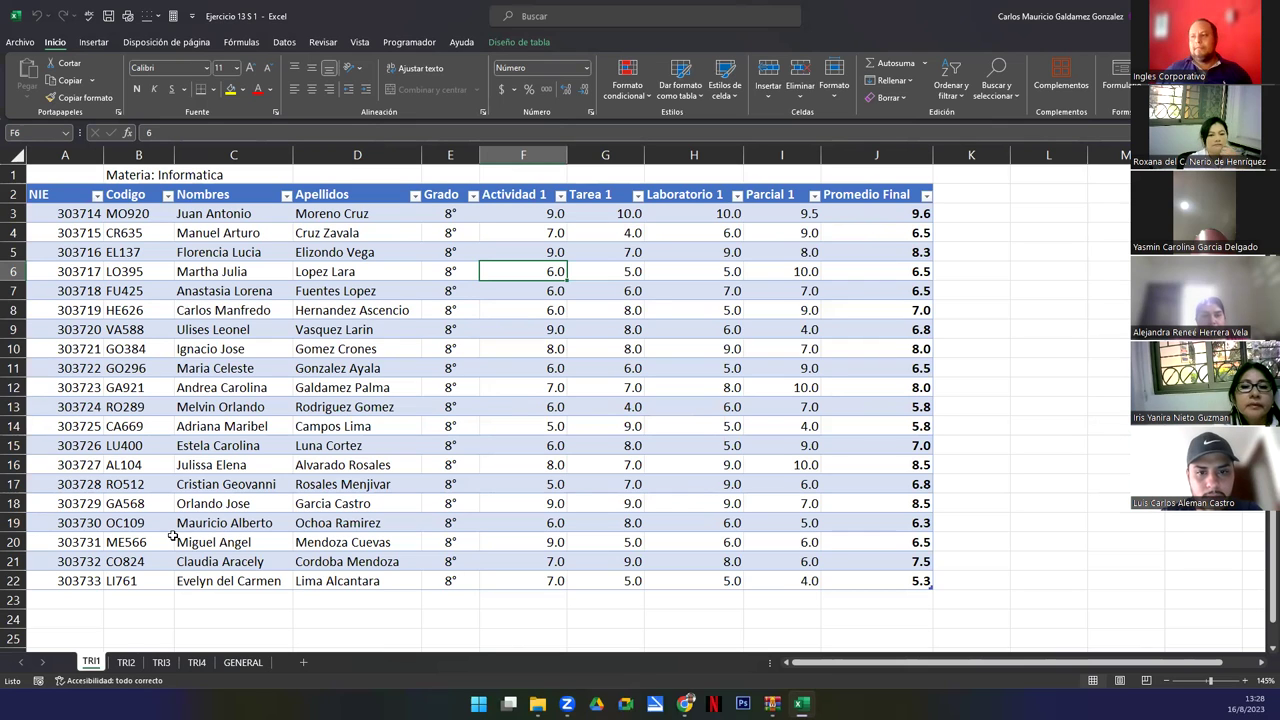
left_click(126, 662)
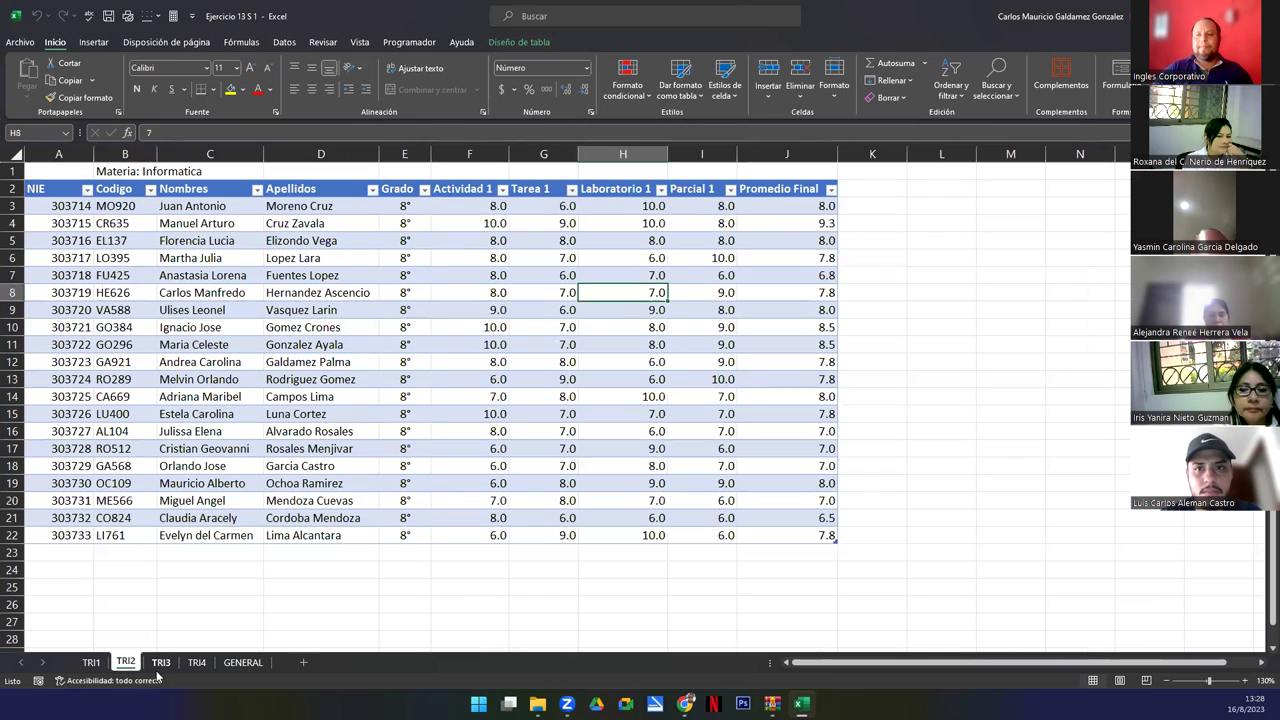
left_click(161, 662)
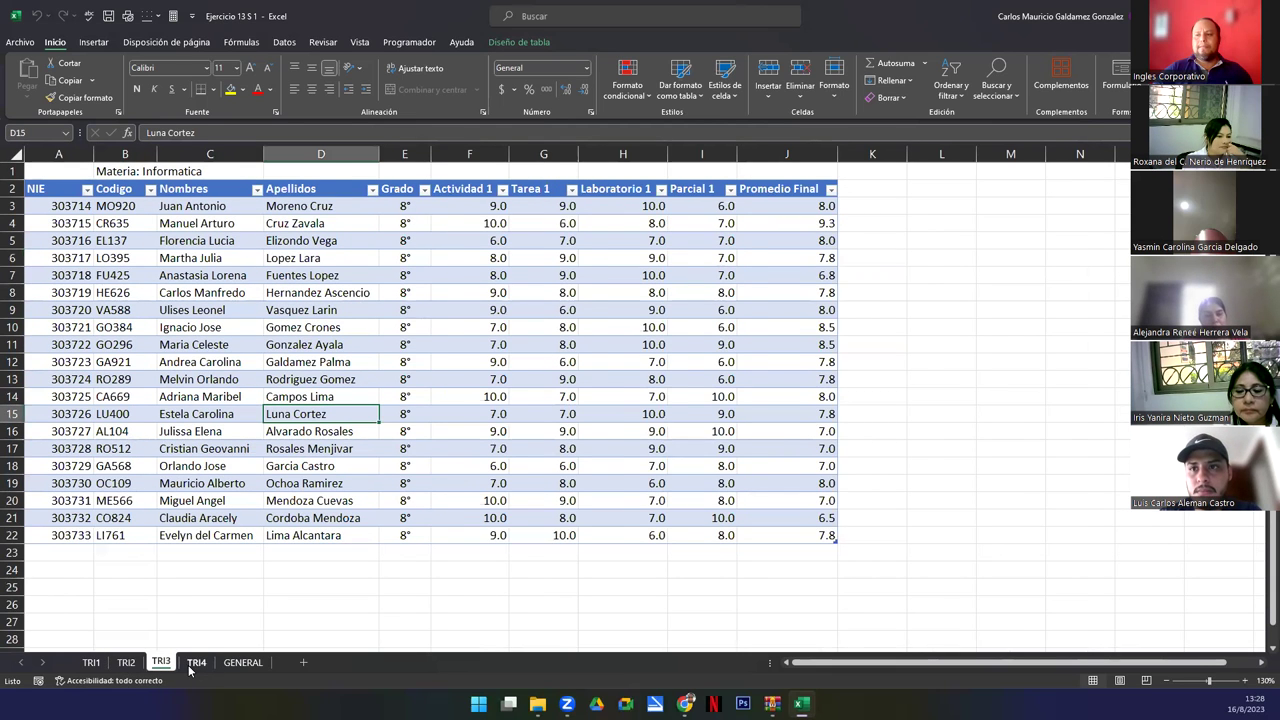
left_click(197, 664)
left_click(91, 662)
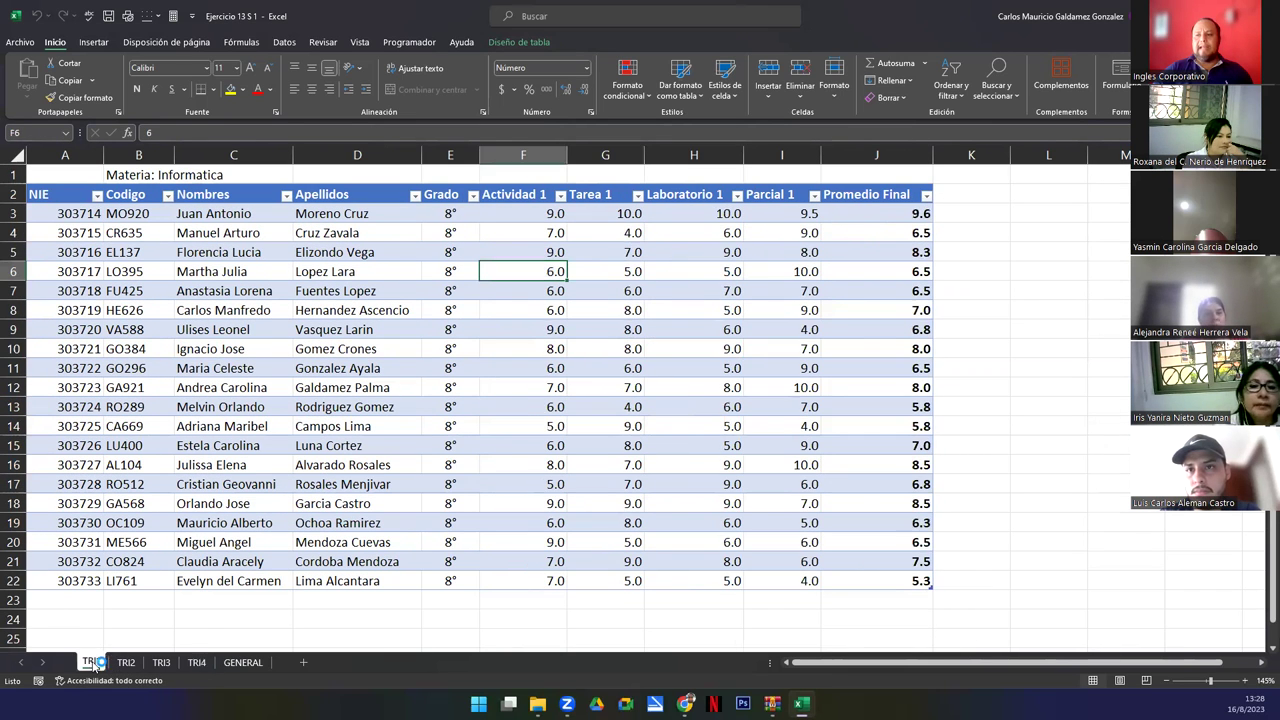
left_click(126, 662)
left_click(161, 662)
left_click(197, 662)
left_click(248, 665)
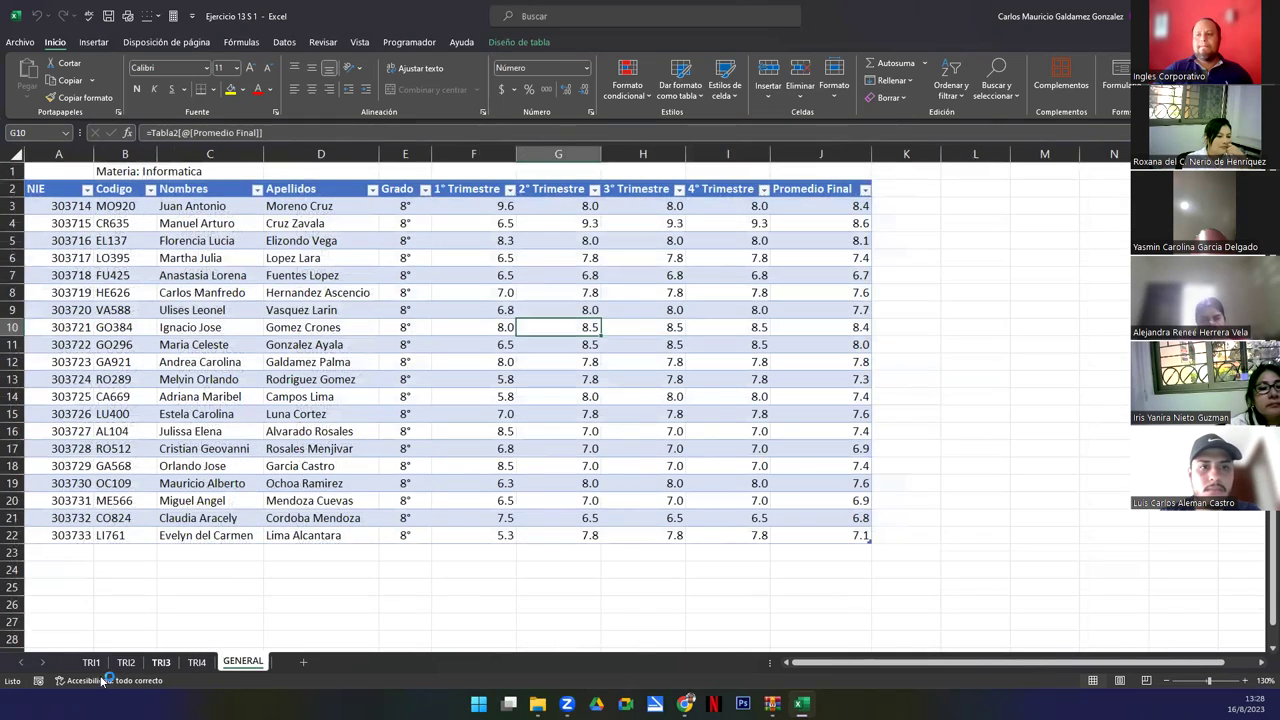
left_click(86, 664)
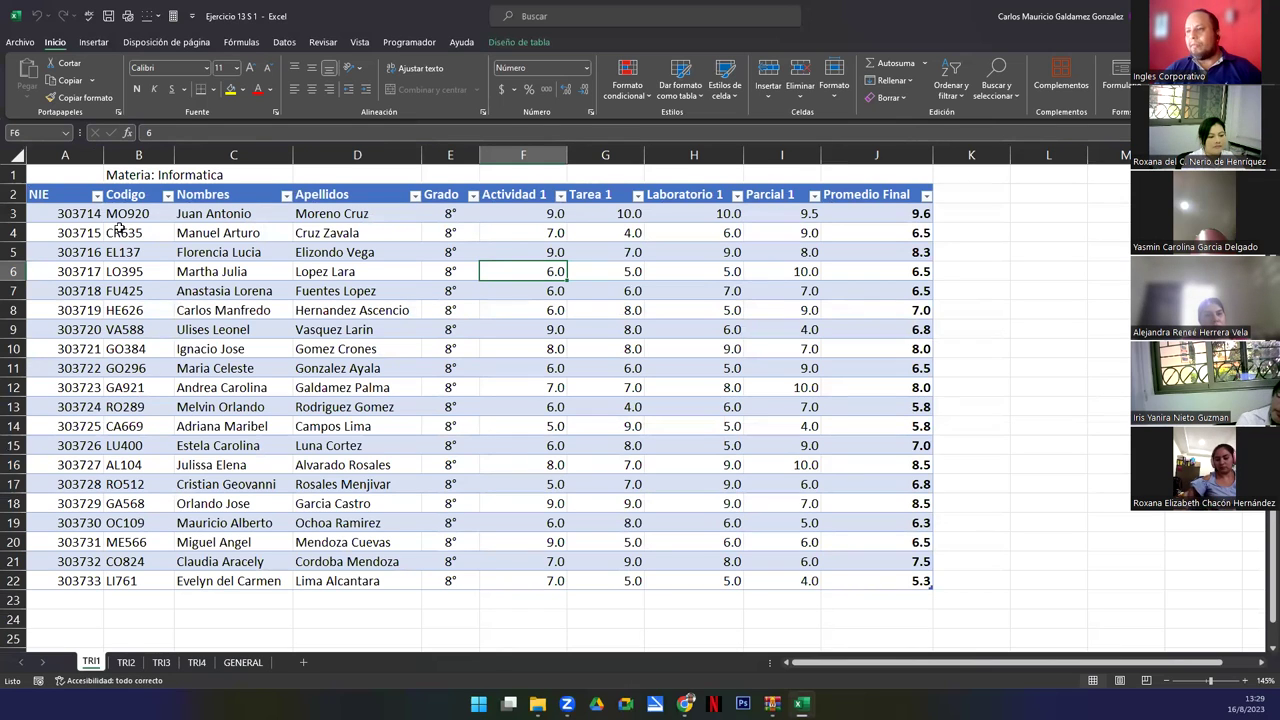
Select TRI1's student rows and NIE numbers, then browse the other sheets and finish on TRI4.
mouse_move(48, 213)
left_mouse_down()
mouse_move(545, 390)
mouse_move(900, 562)
left_mouse_up()
left_click_drag(46, 580, 65, 213)
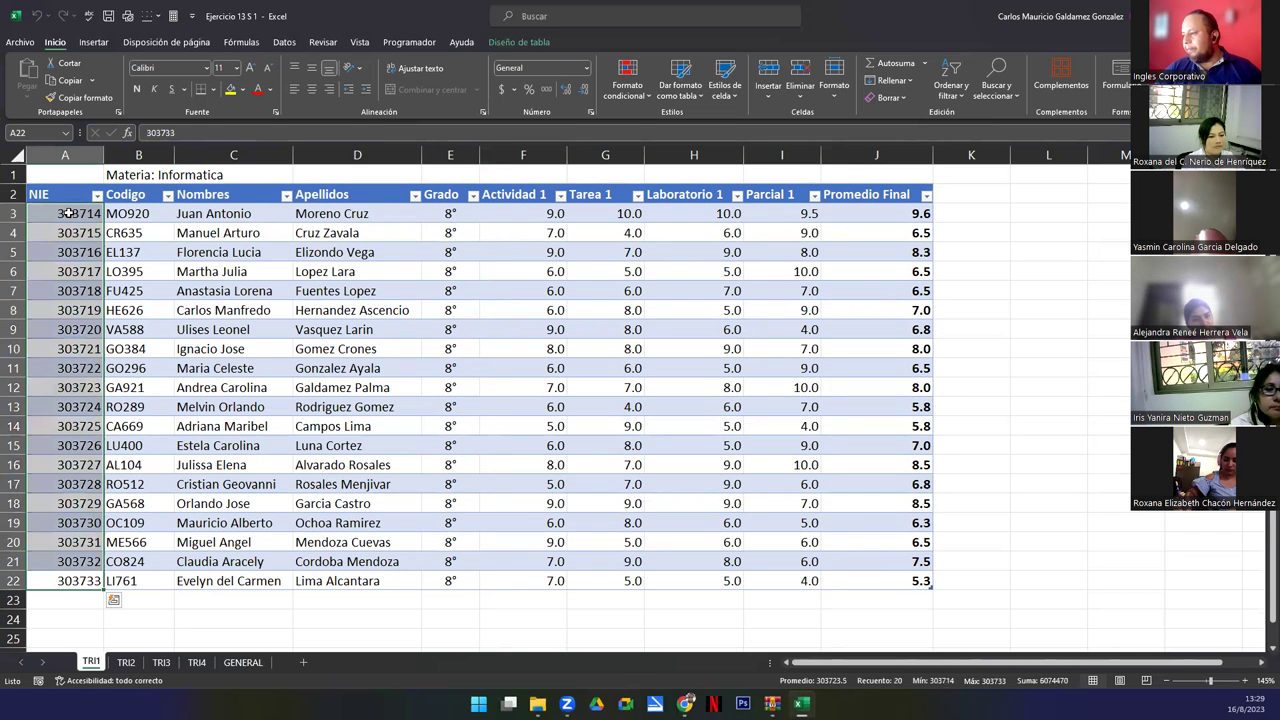
left_click(126, 663)
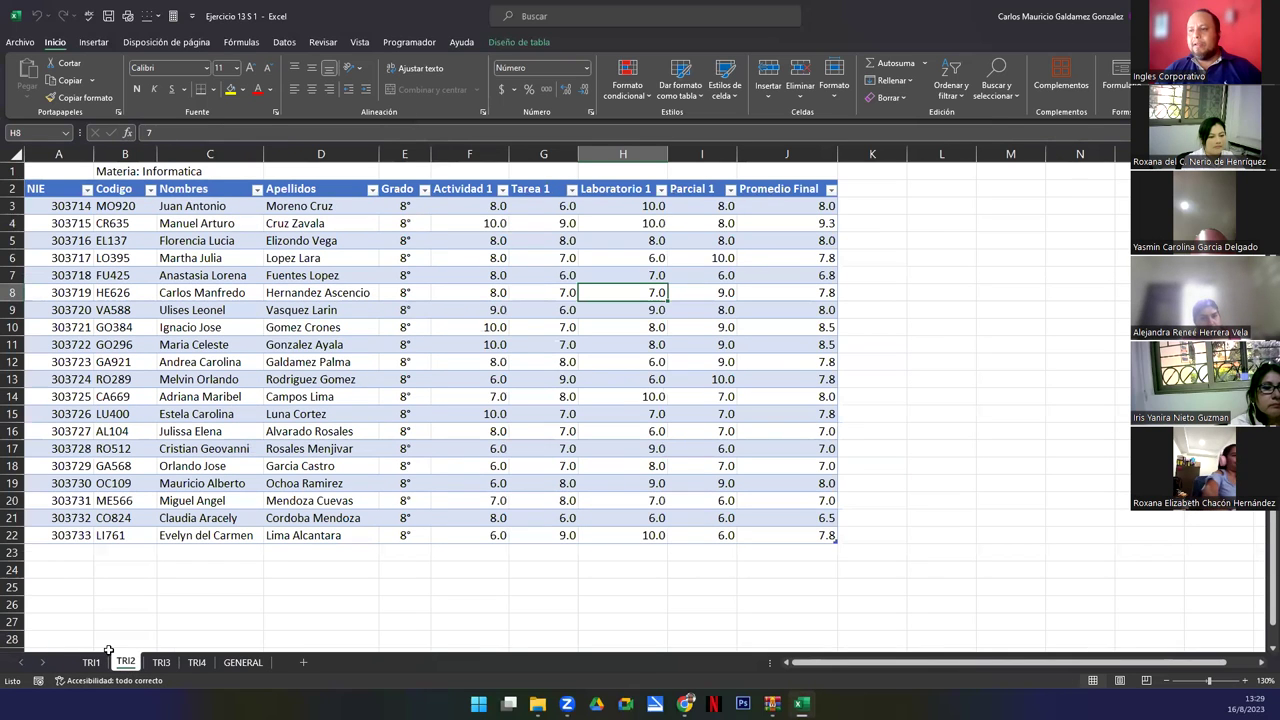
left_click(160, 664)
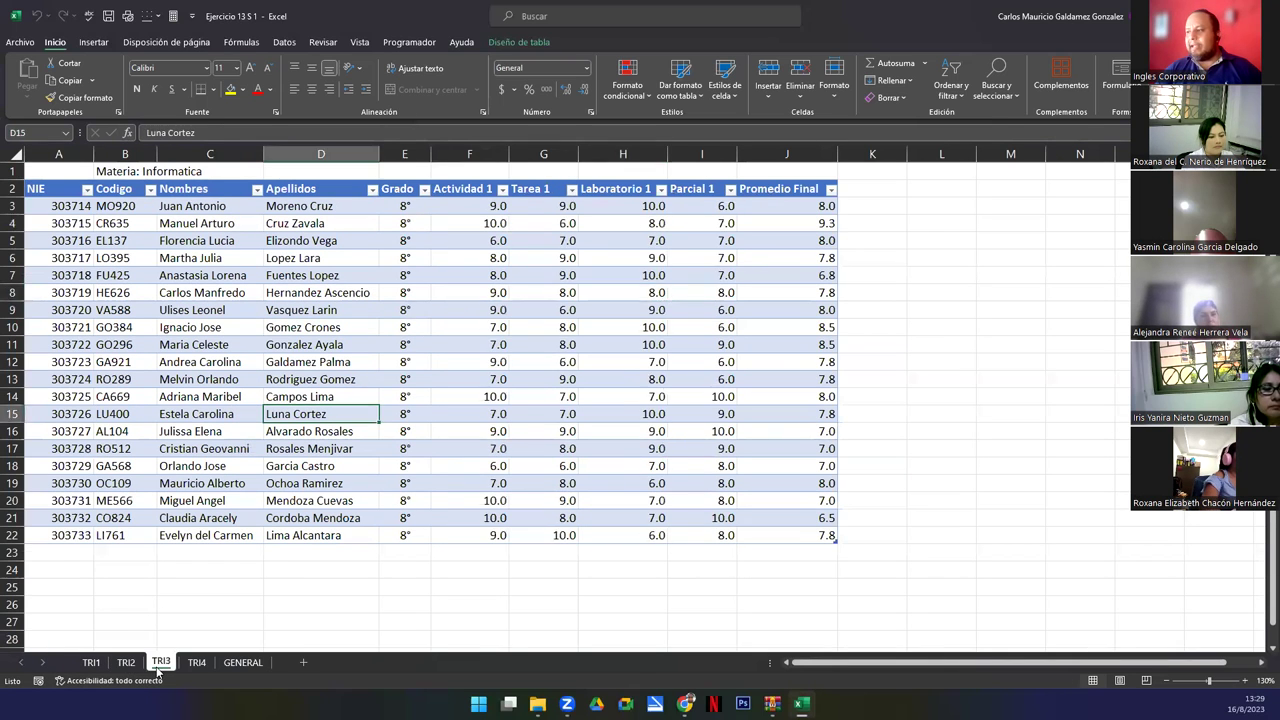
left_click(196, 663)
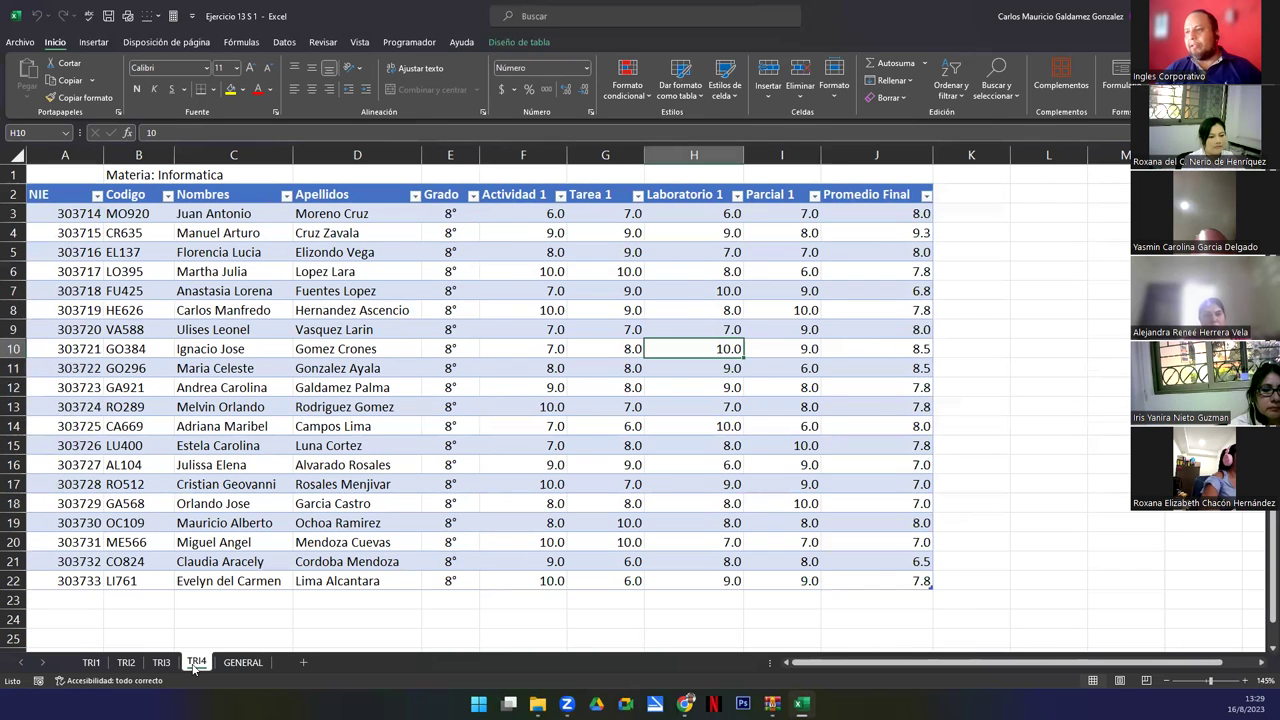
left_click(243, 663)
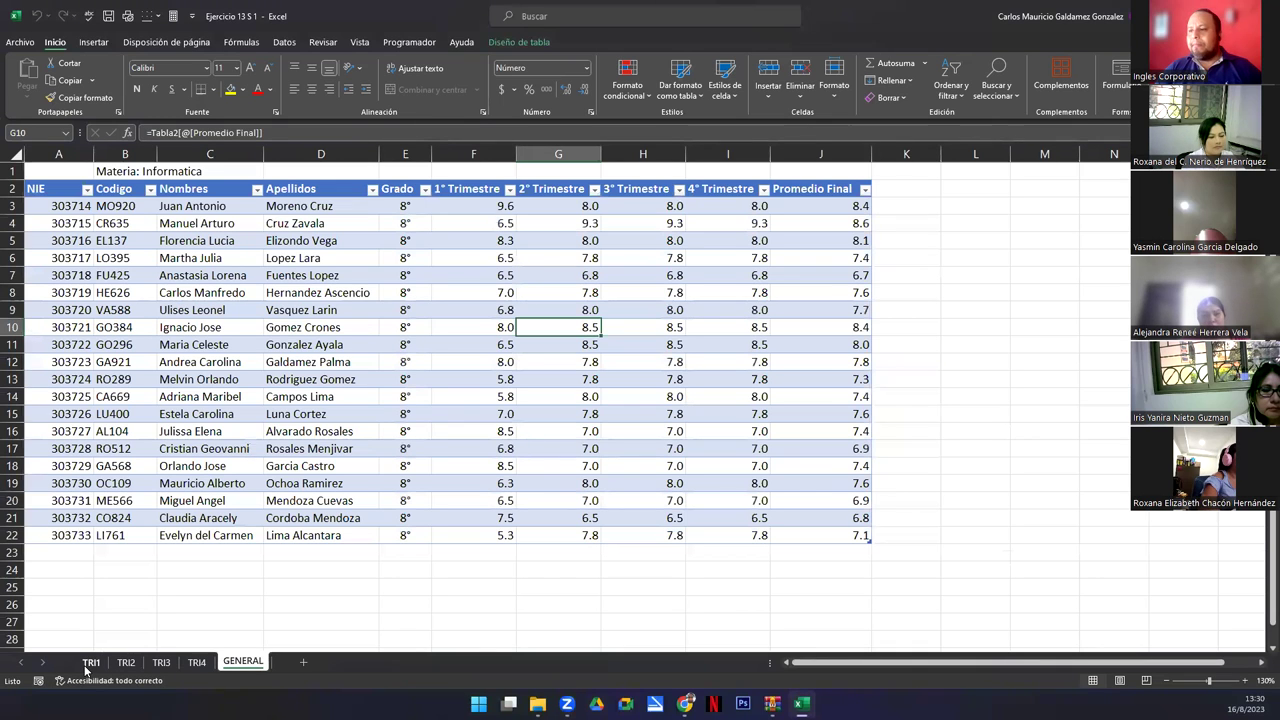
left_click(198, 663)
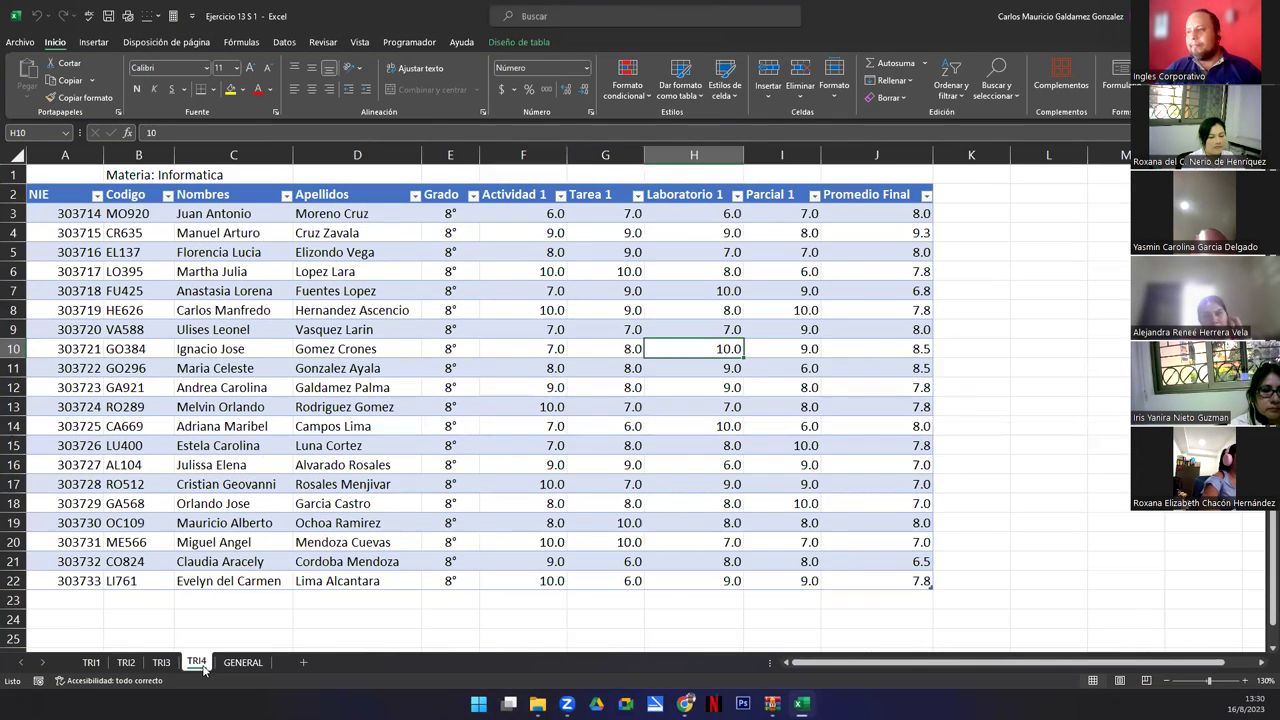
Clear TRI4's Actividad, Tarea, Laboratorio and Parcial grades in F3:I22.
left_click_drag(524, 214, 779, 583)
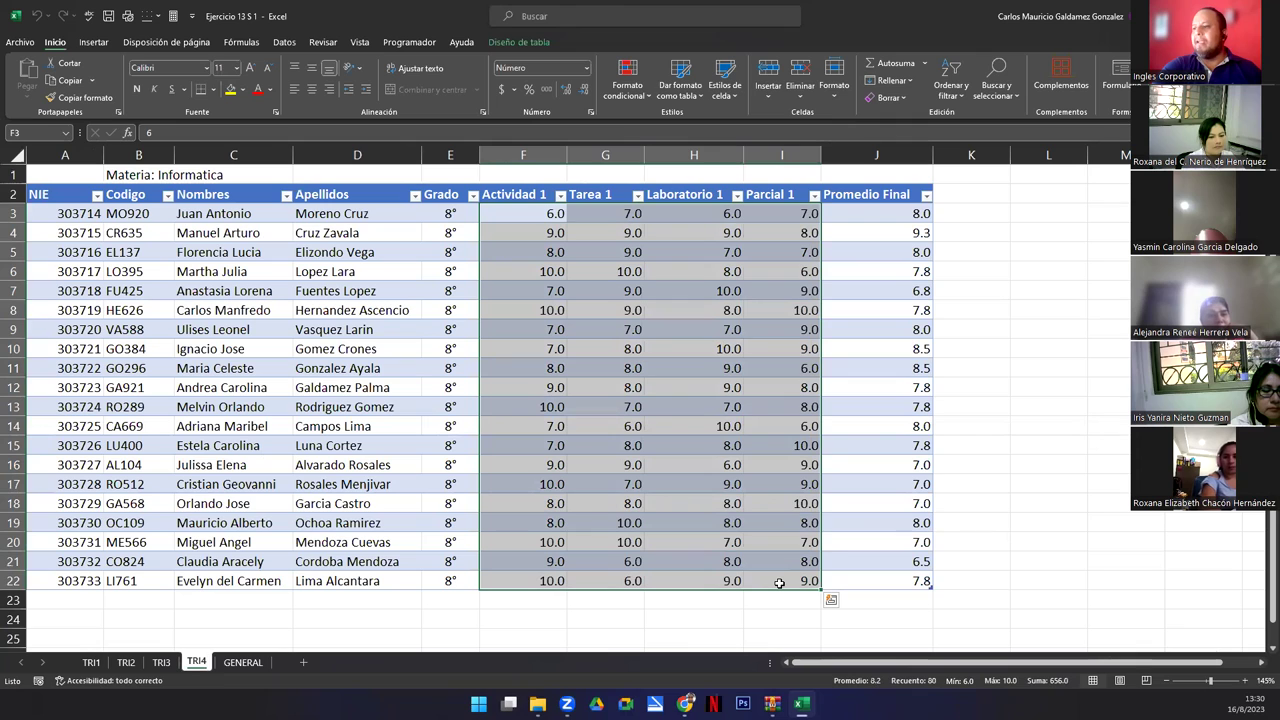
key("Delete")
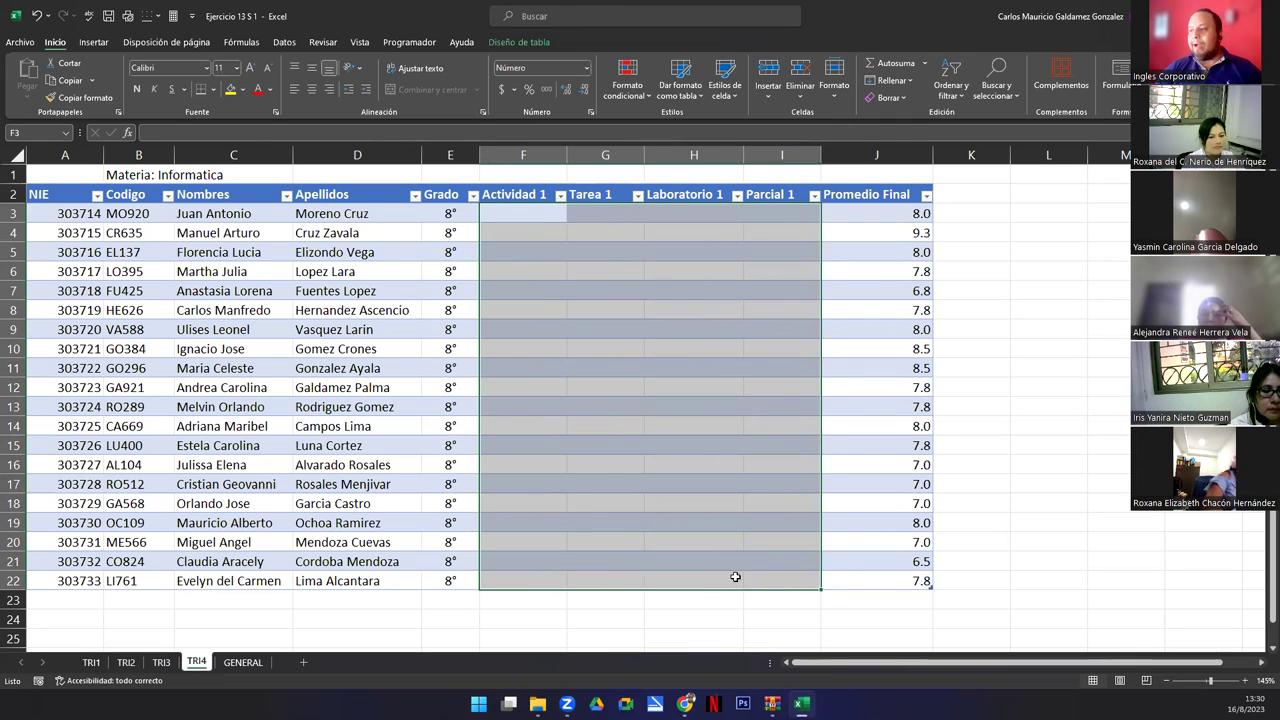
left_click(688, 467)
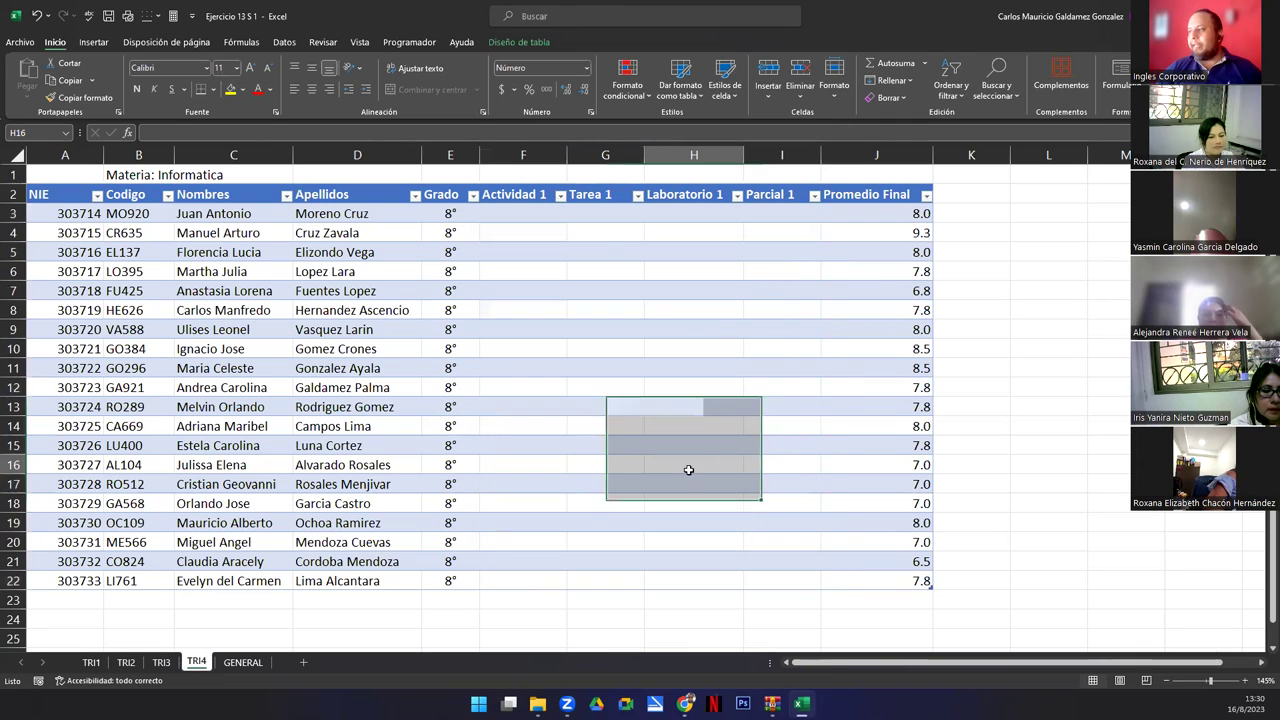
Inspect J3's Promedio Final formula and confirm that this sheet's table is named Tabla4.
left_click(845, 216)
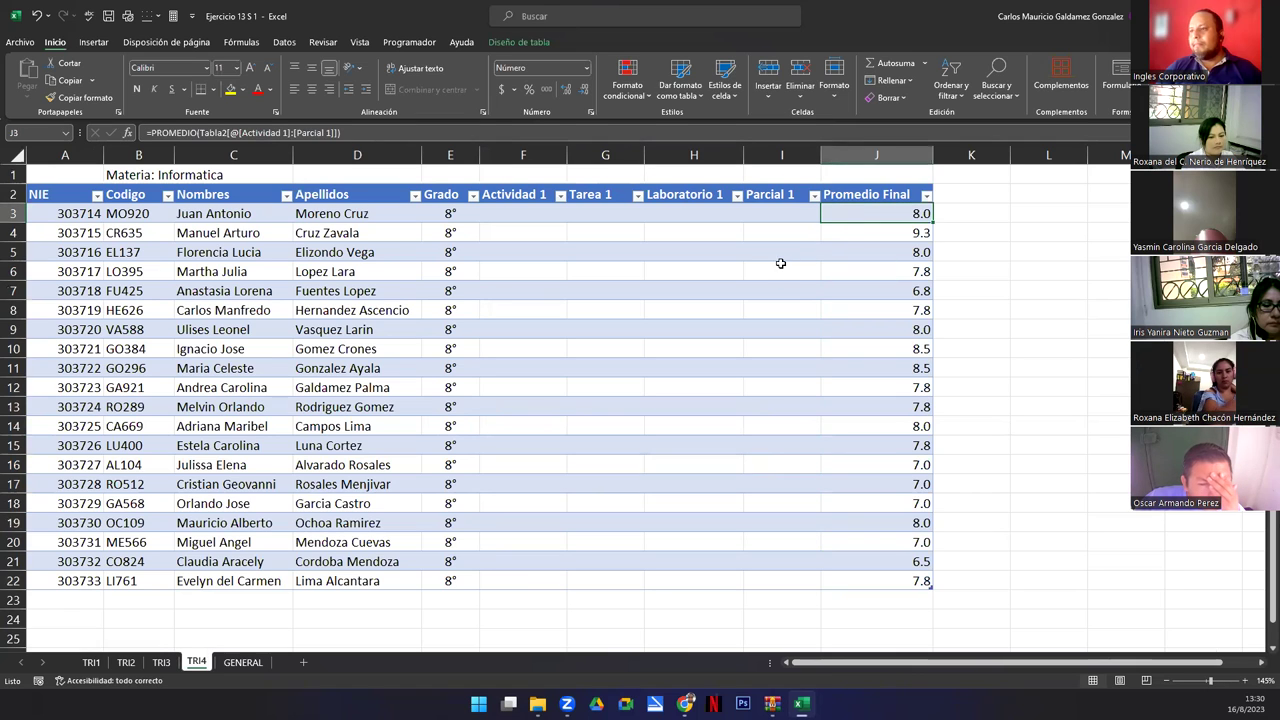
key("F2")
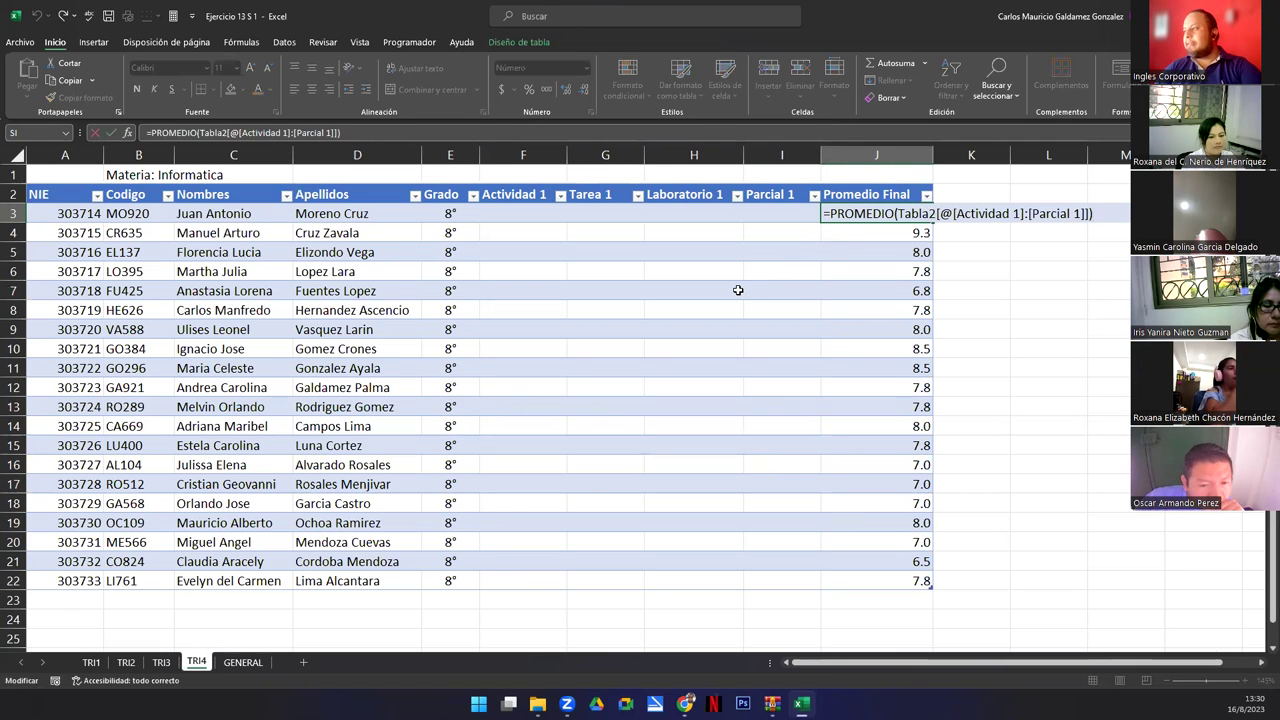
key("Return")
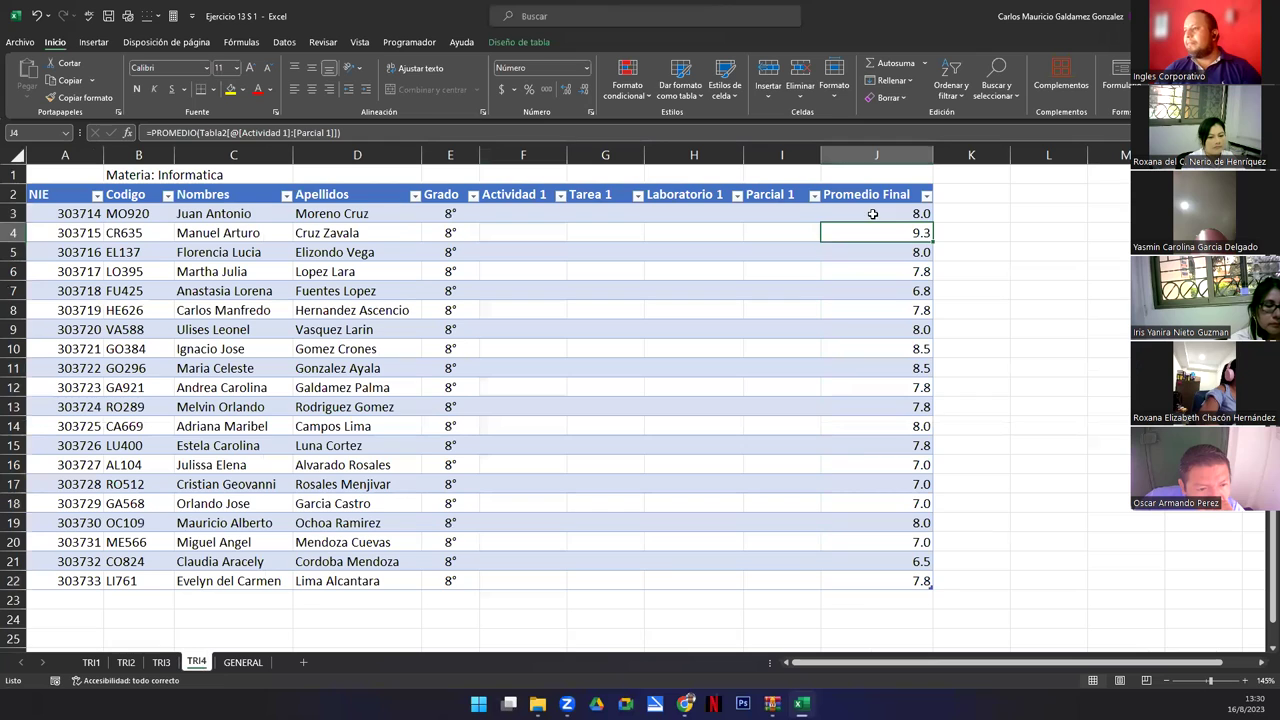
left_click(872, 214)
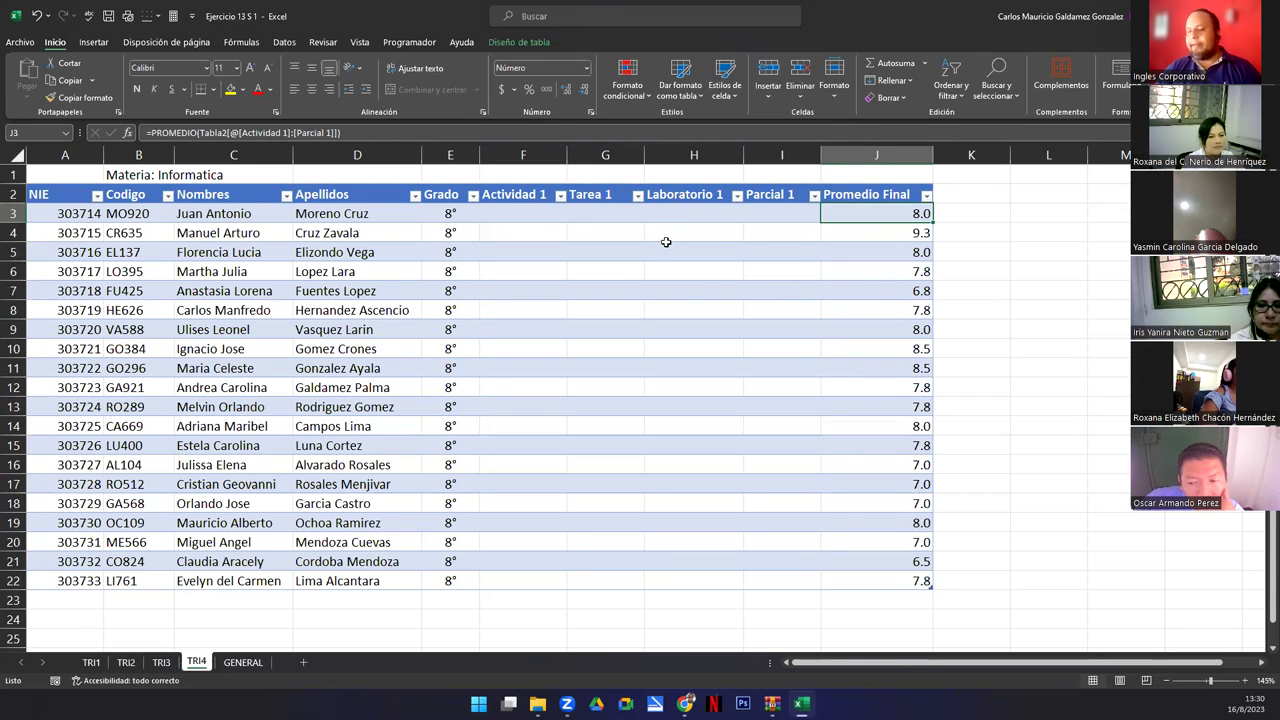
key("F2")
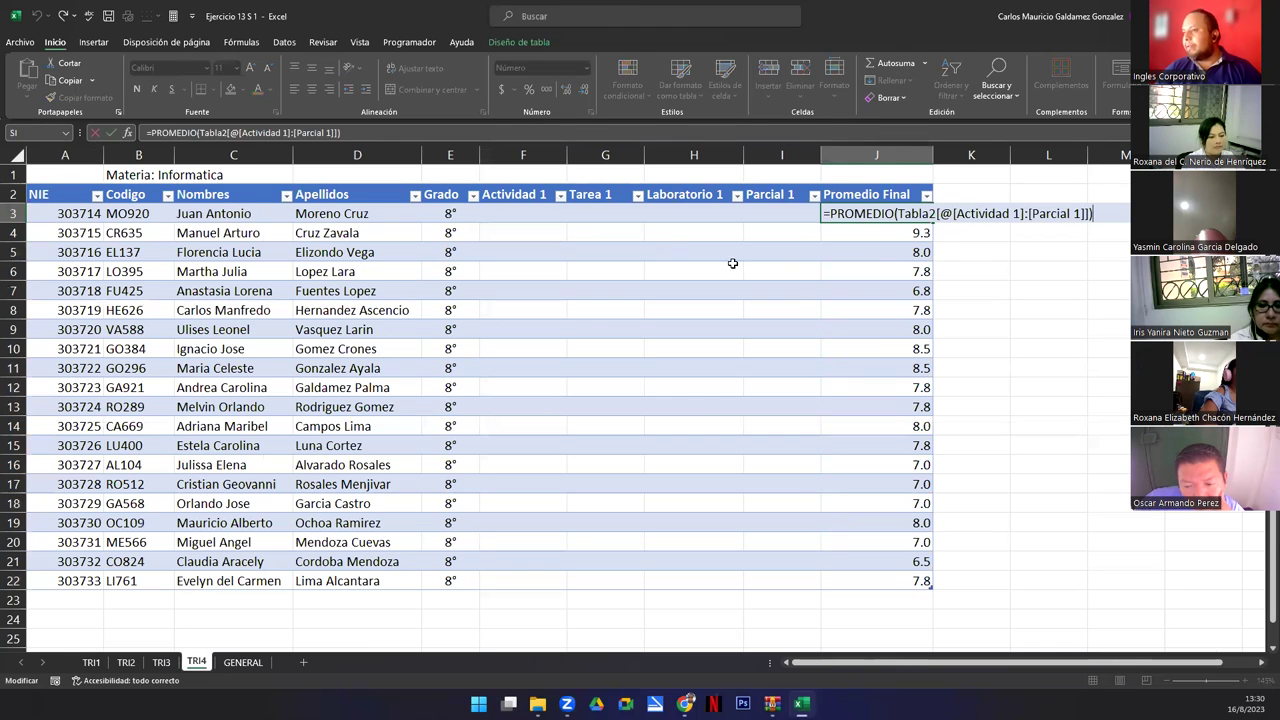
left_click(915, 213)
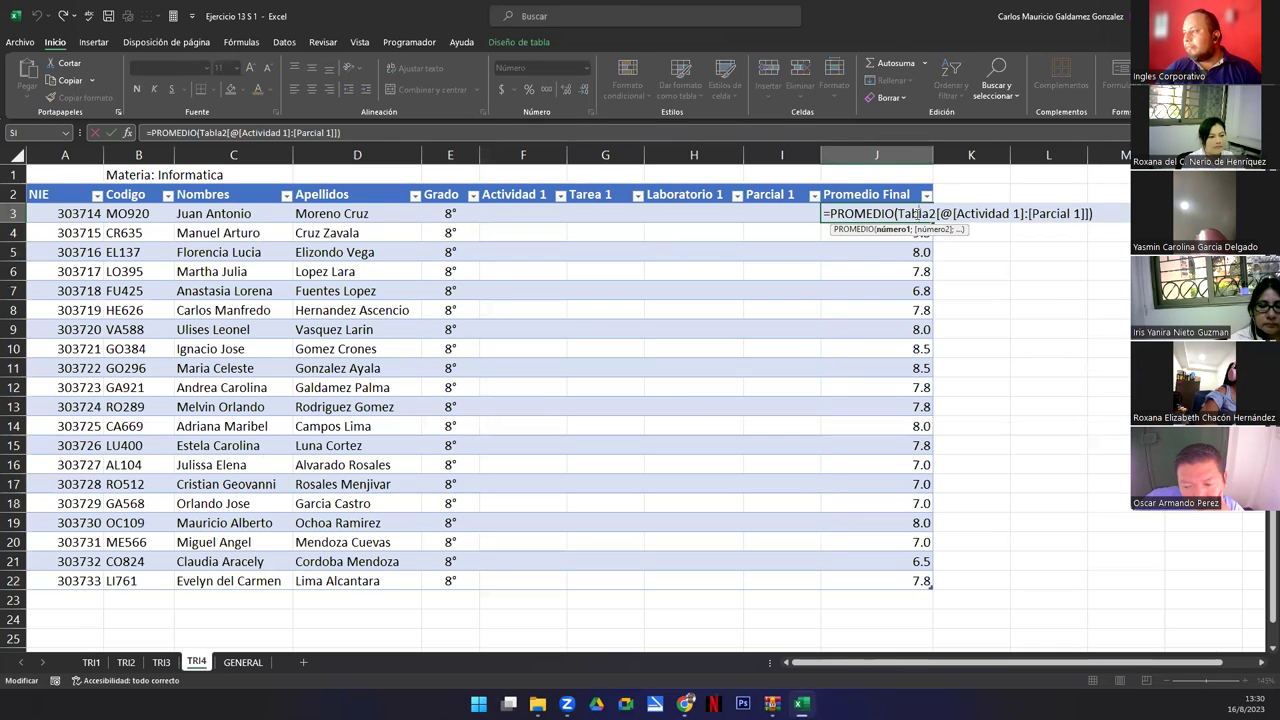
left_click(192, 488)
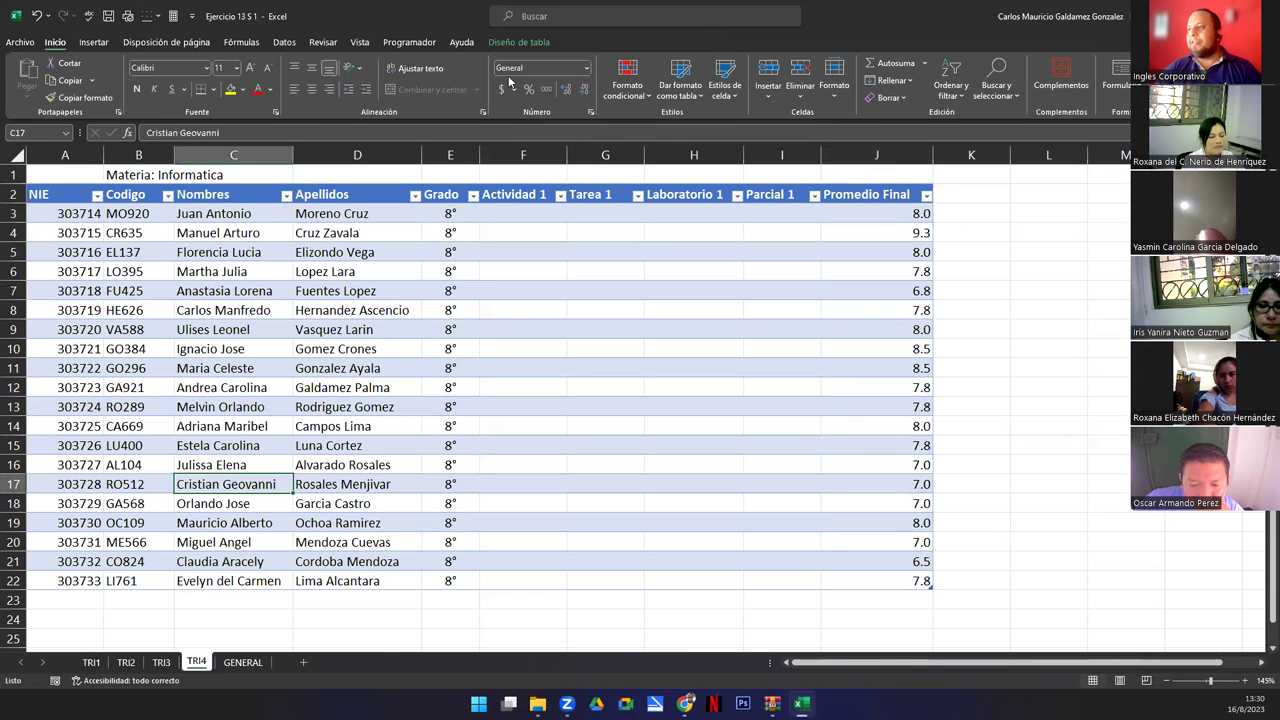
left_click(512, 42)
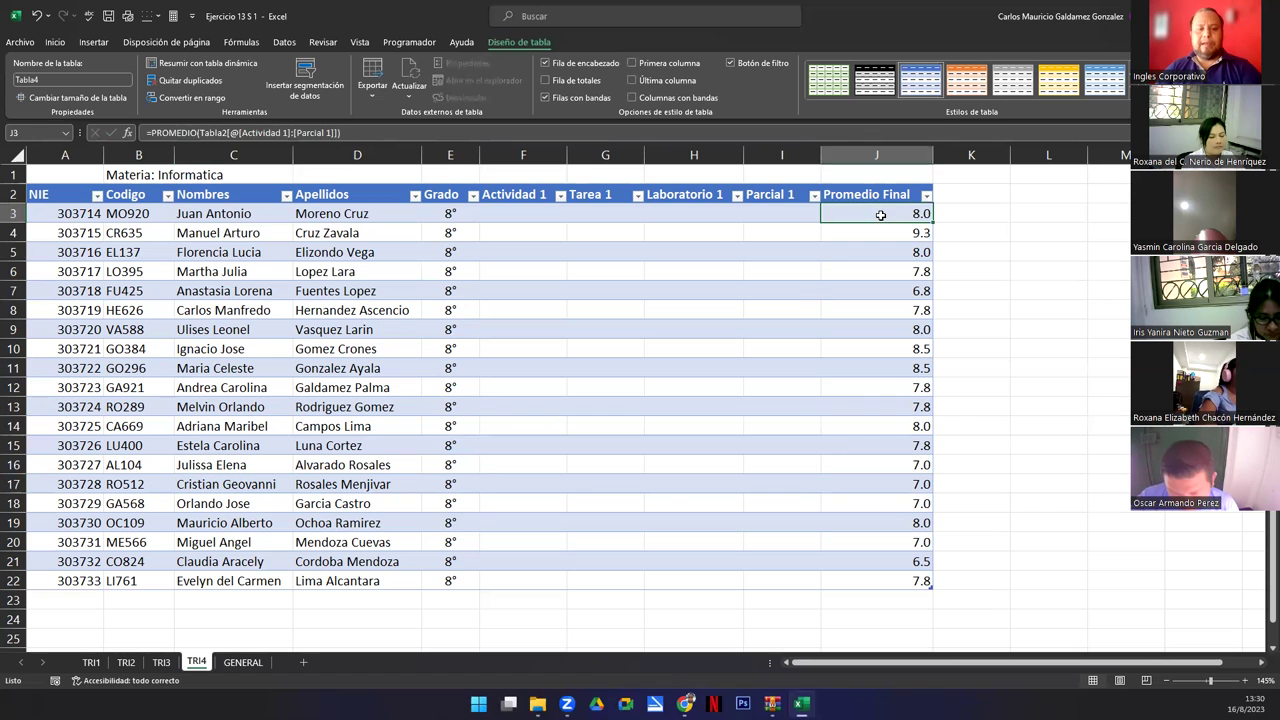
Change J3's formula reference from Tabla2 to Tabla4, which now shows #¡DIV/0!
double_click(880, 214)
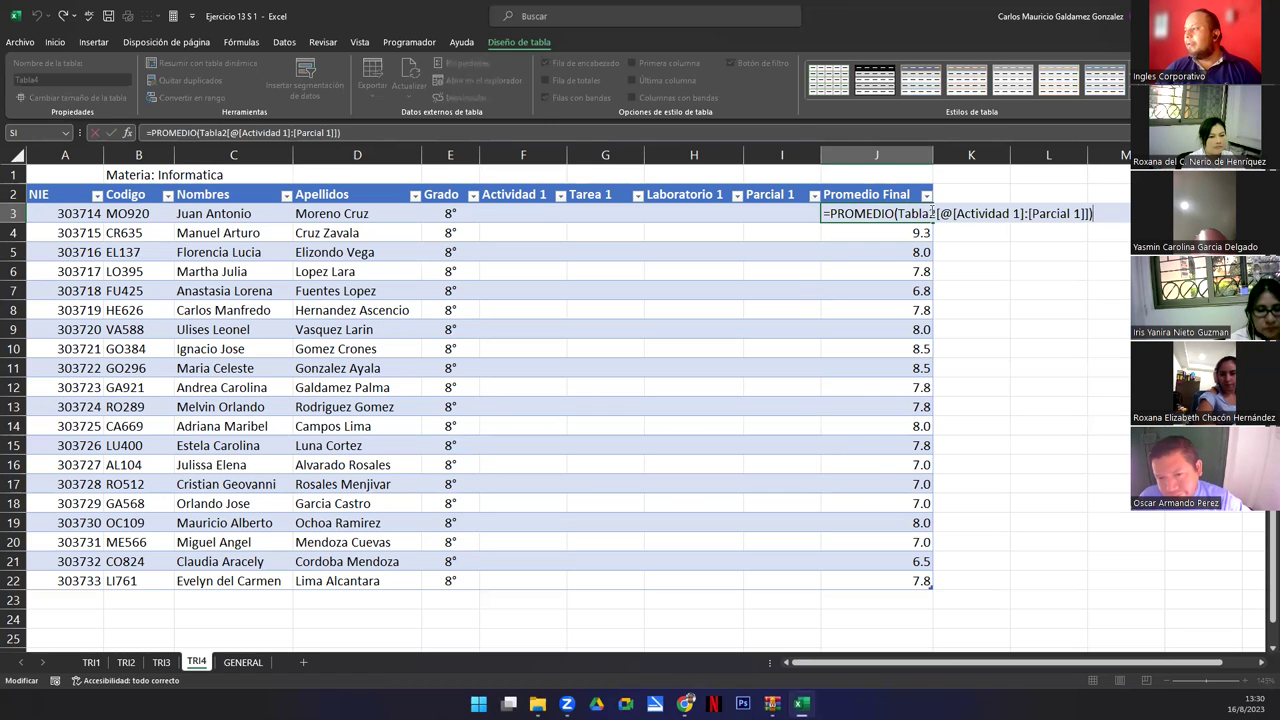
left_click(932, 213)
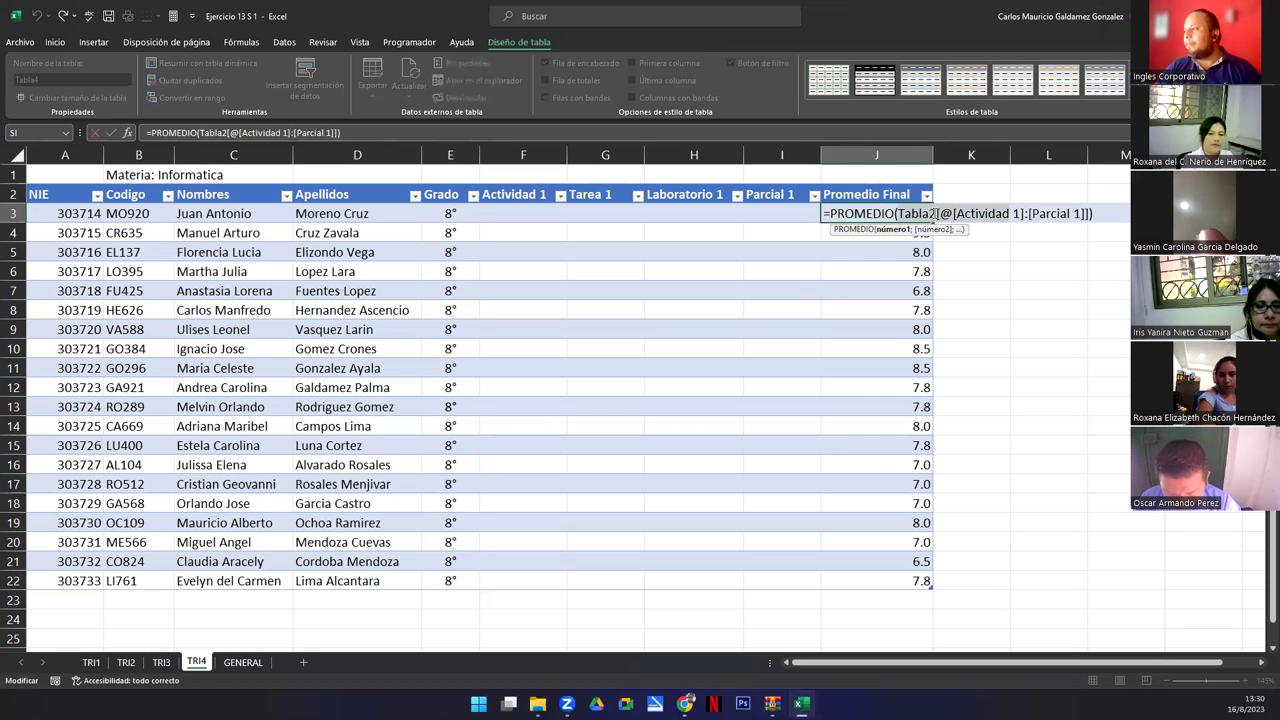
key("BackSpace")
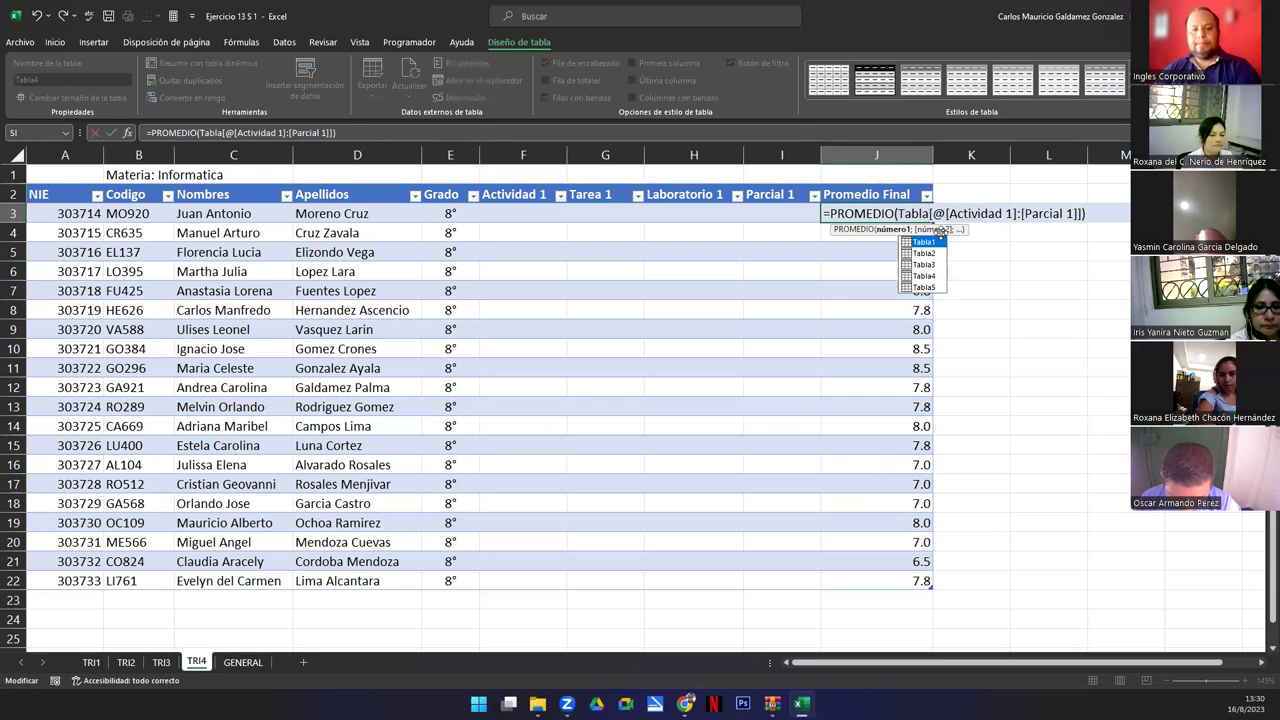
type("4")
key("Return")
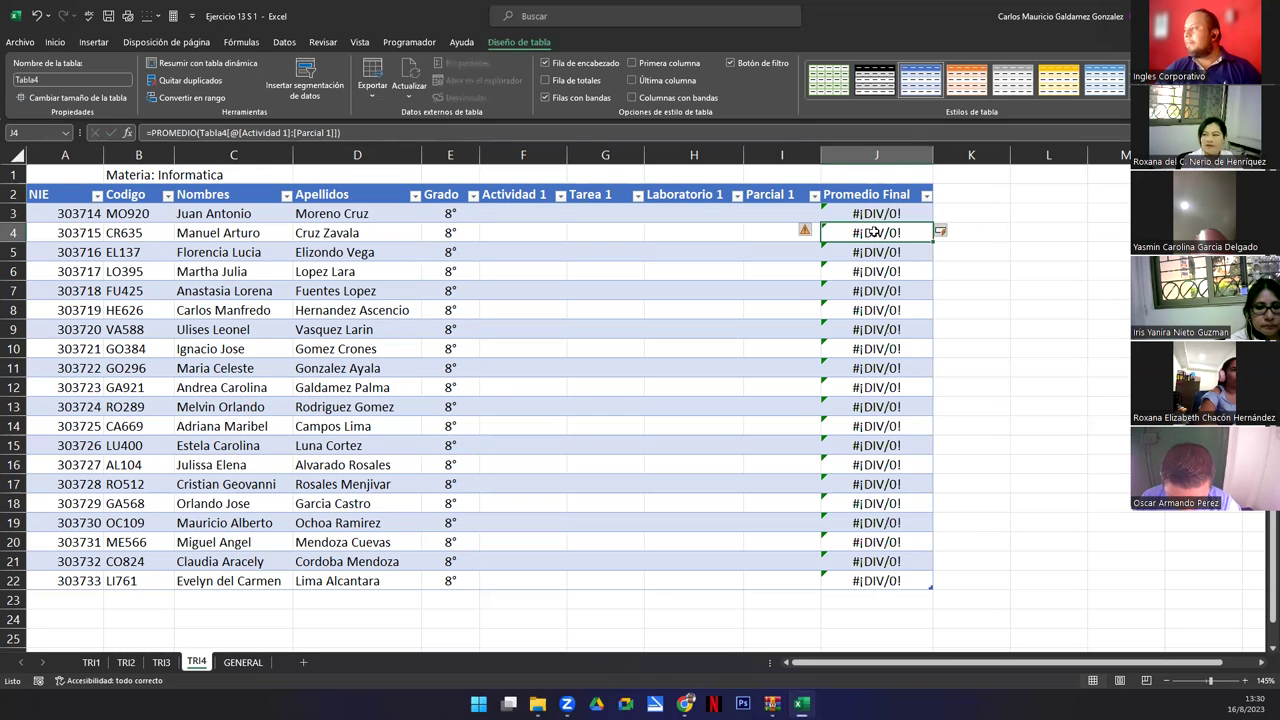
Cycle through all the sheet tabs and end on TRI1.
left_click(243, 662)
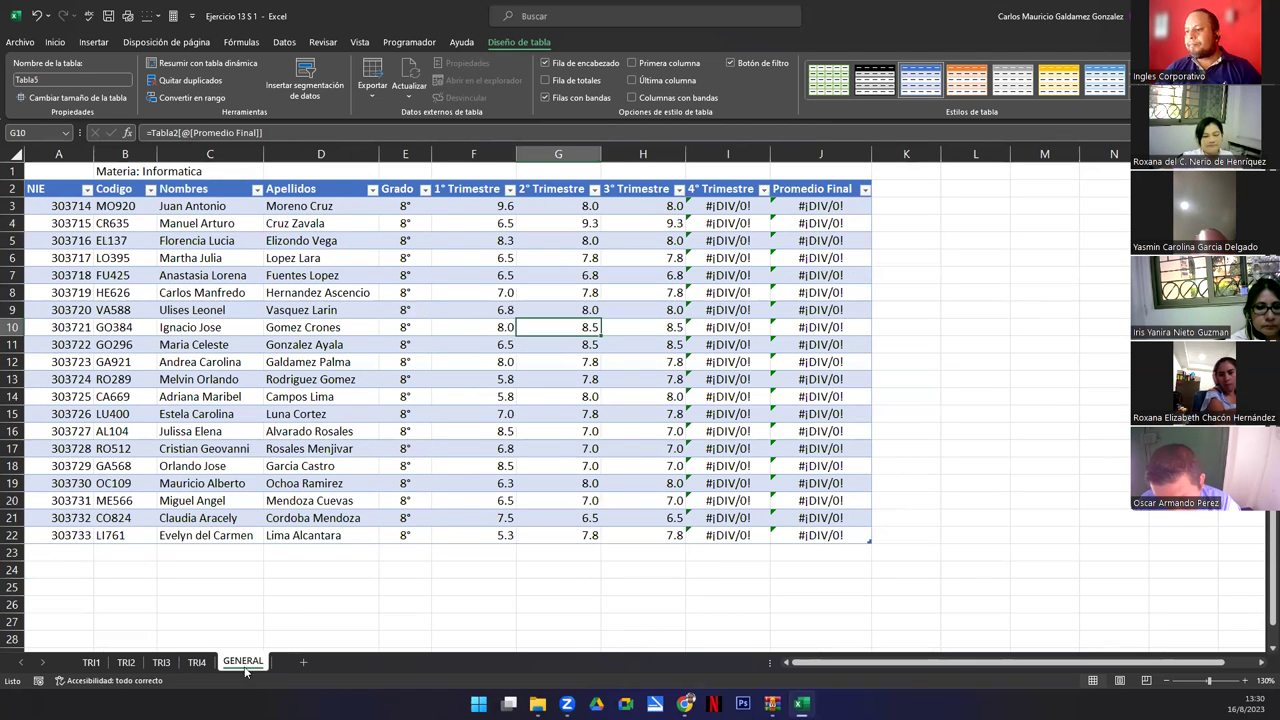
left_click(197, 662)
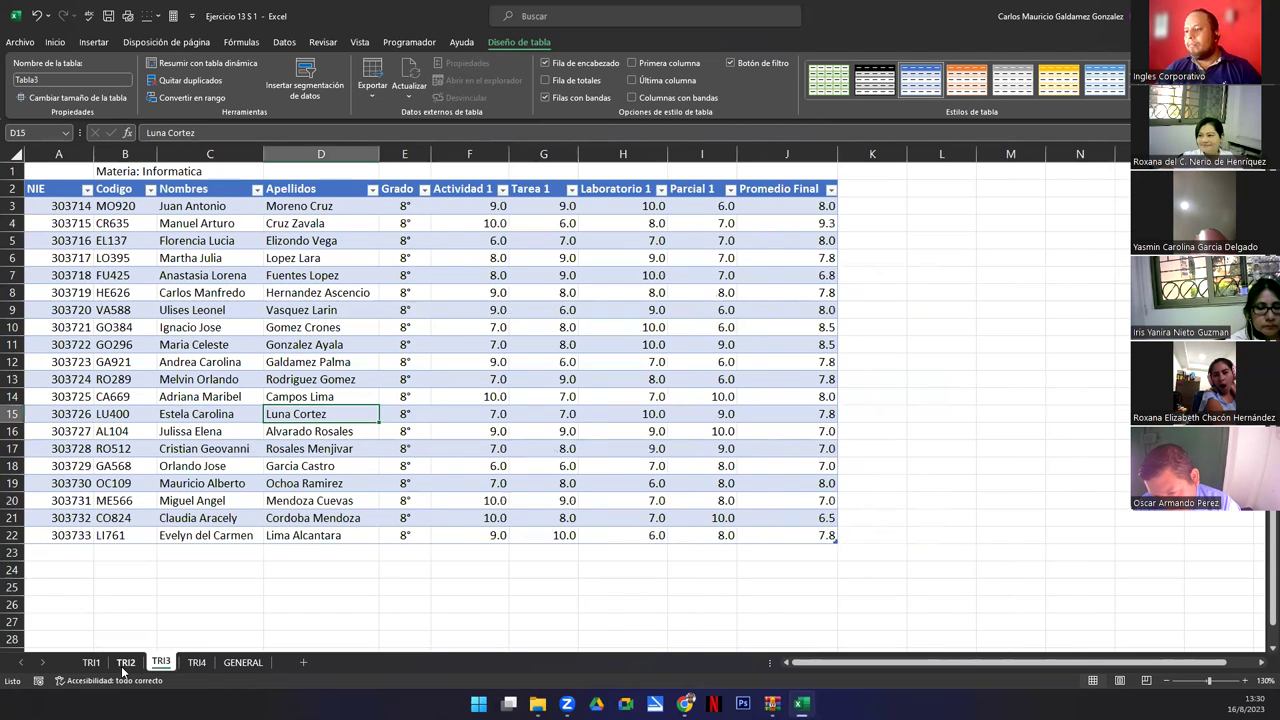
left_click(161, 662)
left_click(126, 662)
left_click(90, 664)
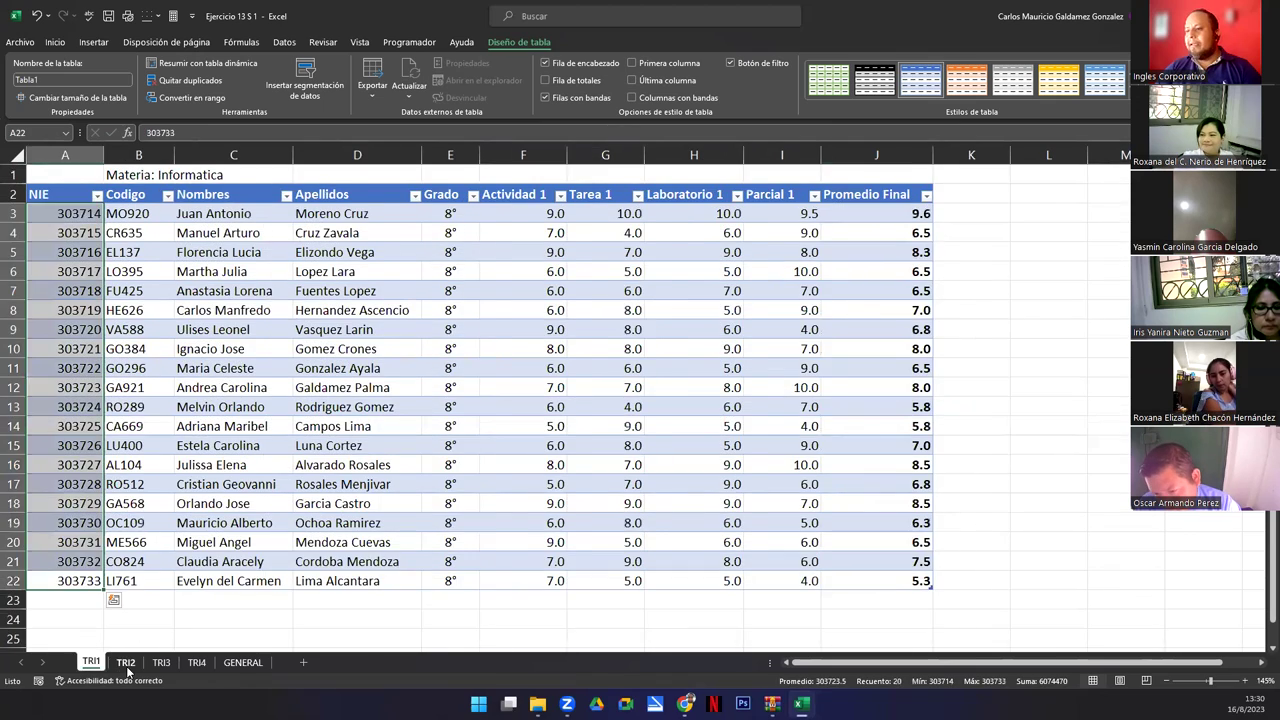
left_click(126, 662)
left_click(161, 662)
left_click(197, 662)
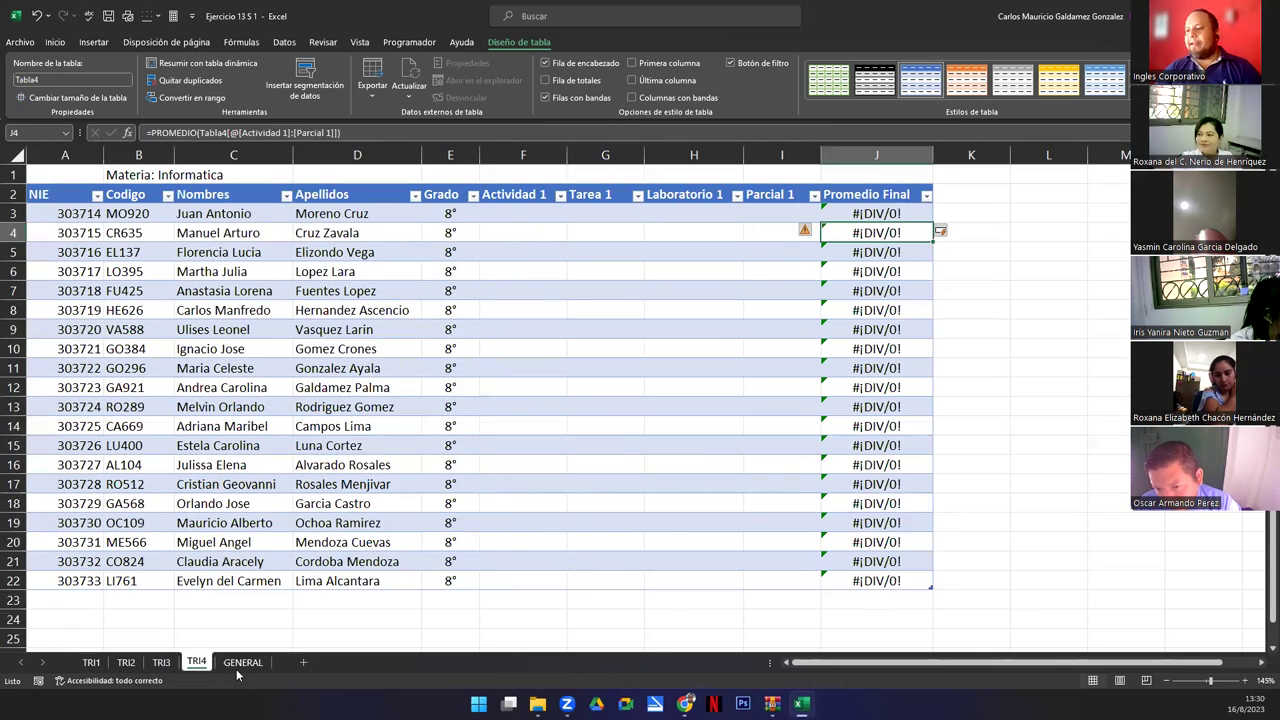
left_click(243, 662)
left_click(90, 662)
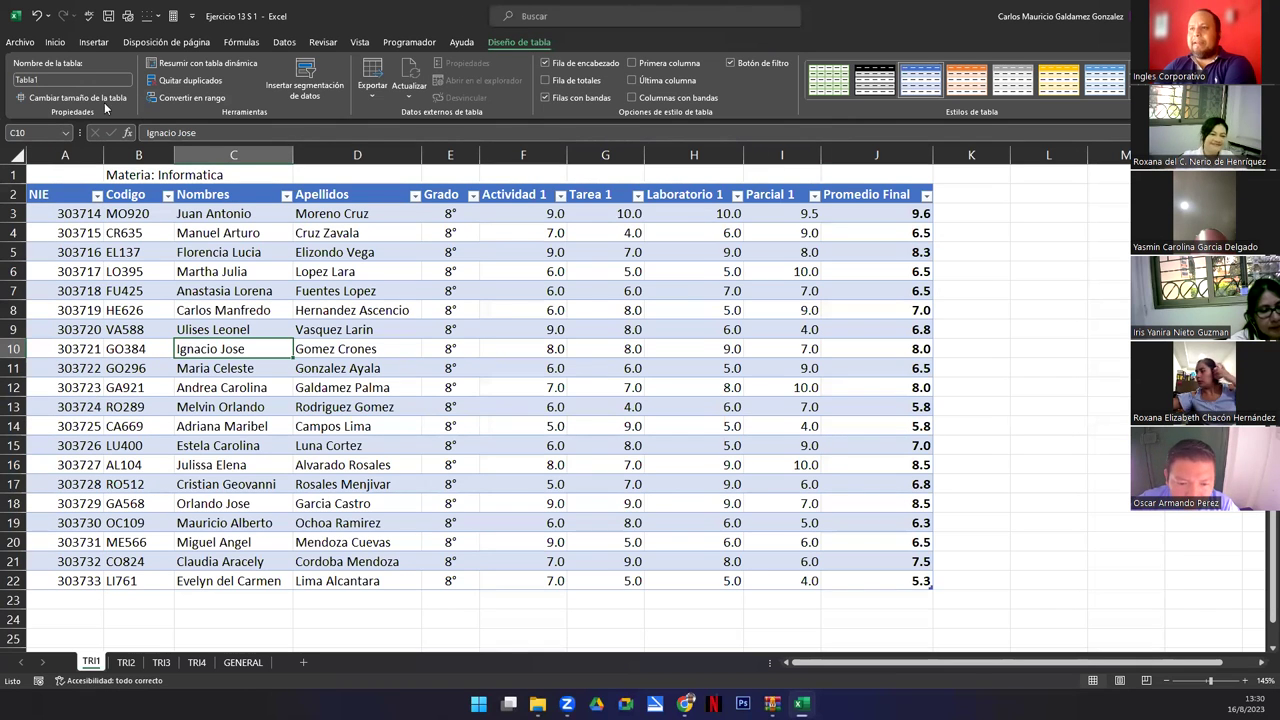
Check which table the J3 Promedio Final formula references on TRI1 and on TRI2.
left_click(865, 212)
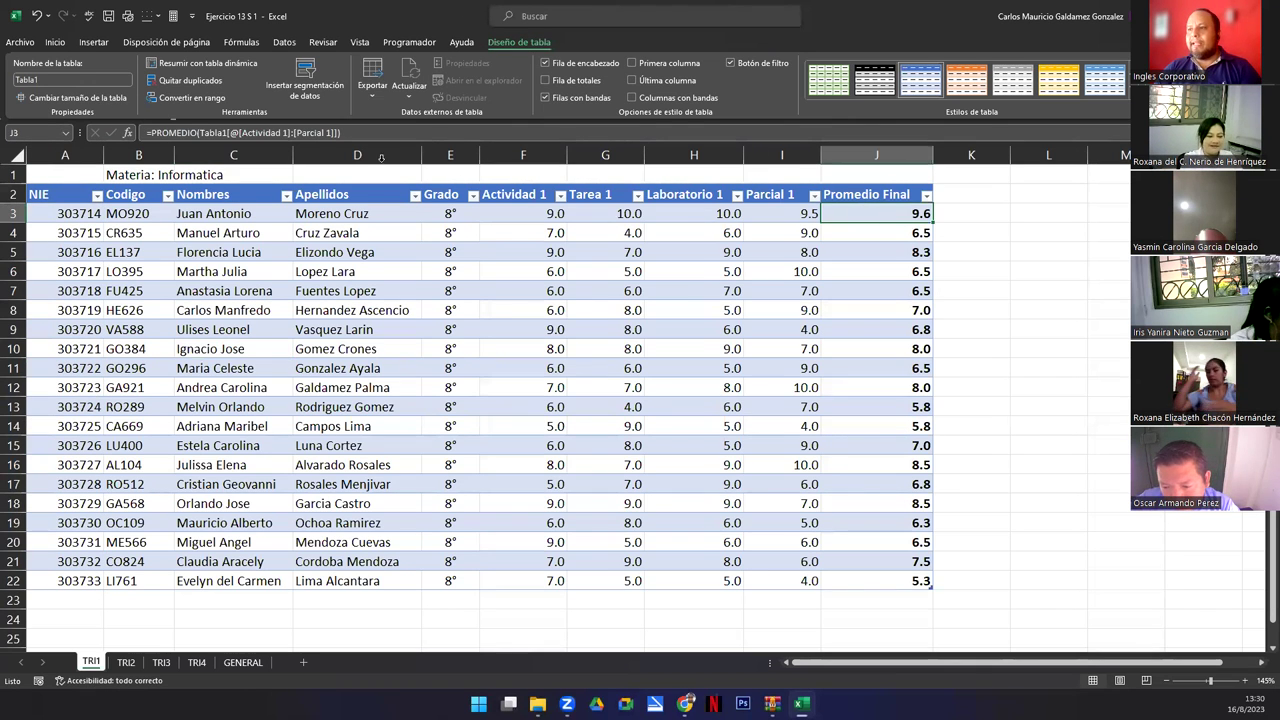
left_click(216, 136)
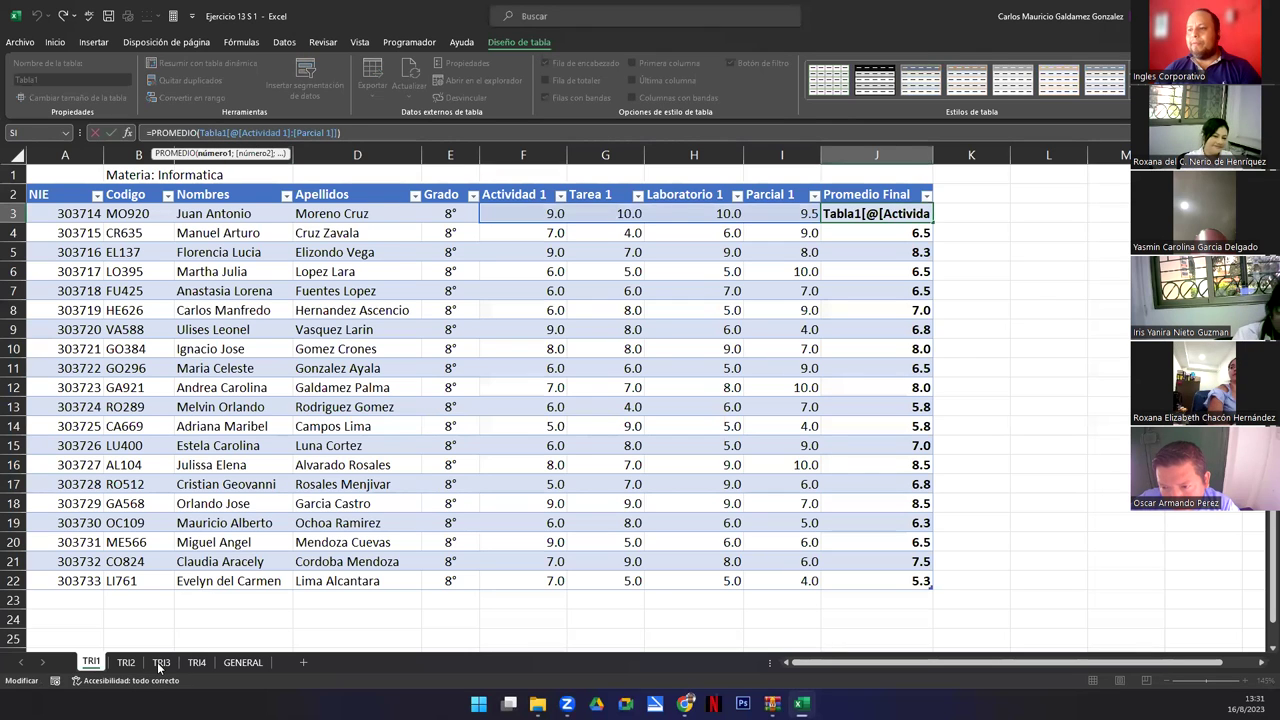
key("Escape")
left_click(125, 662)
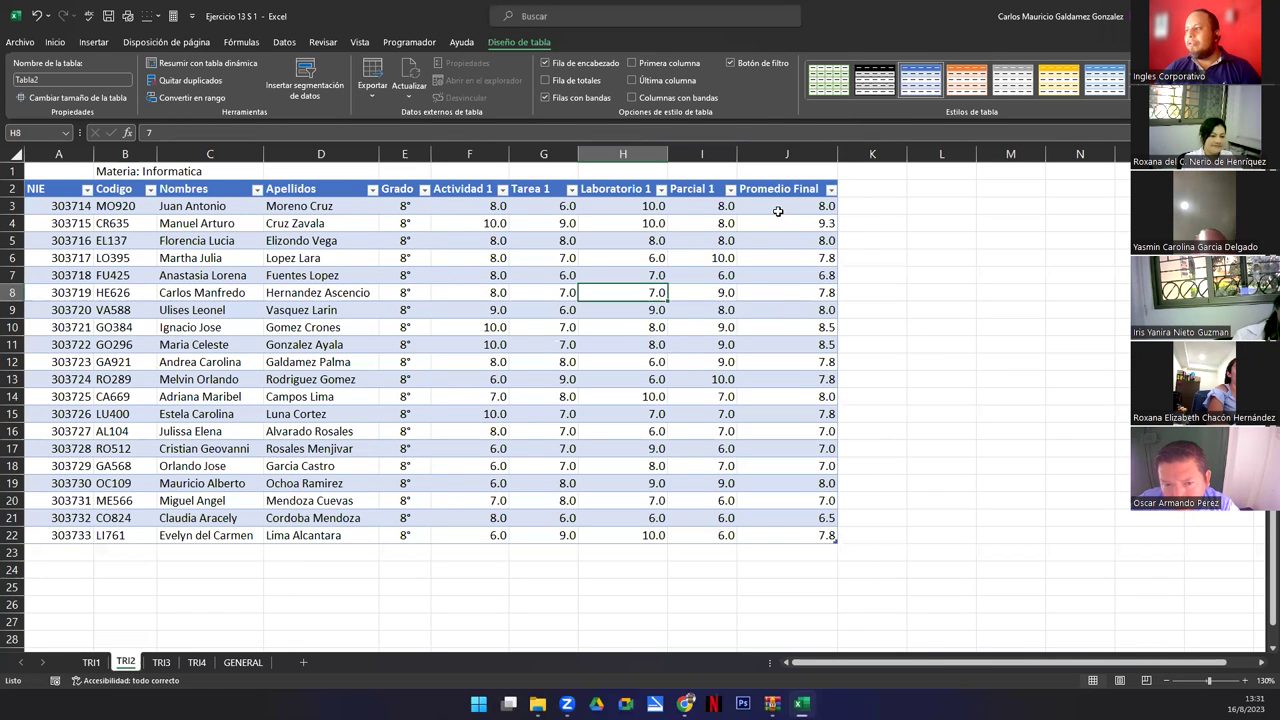
left_click(778, 210)
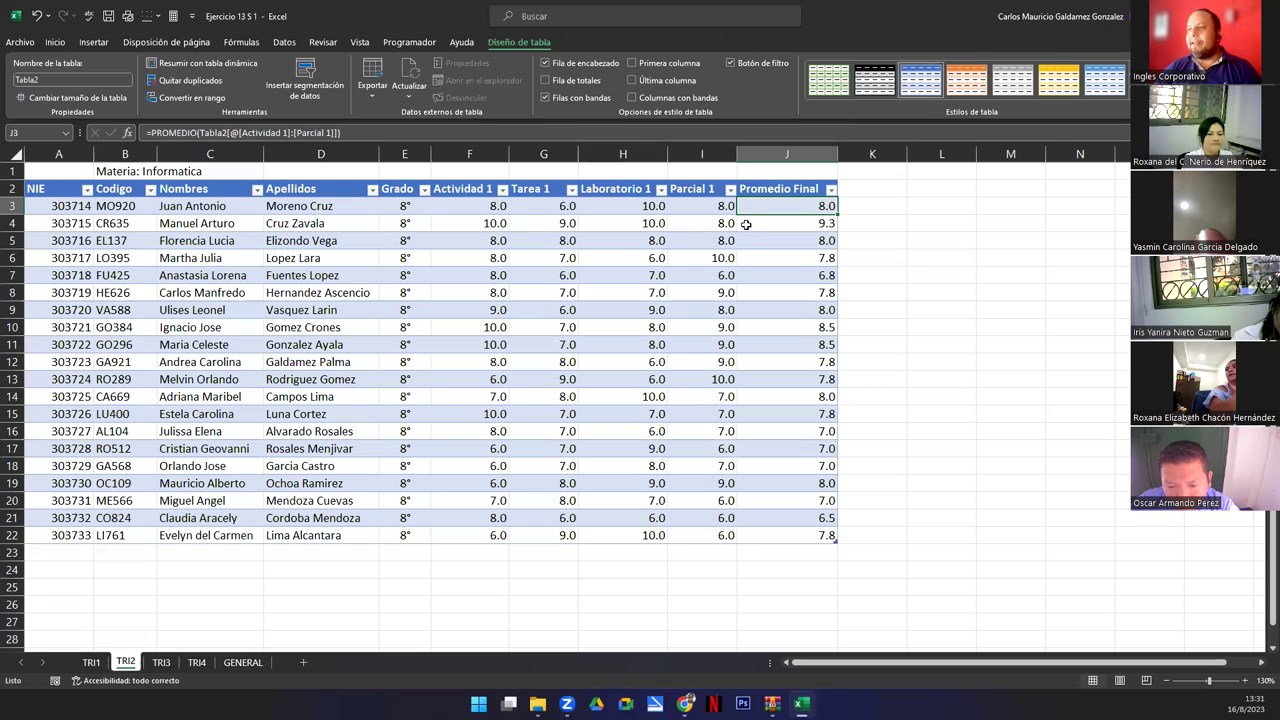
left_click(230, 133)
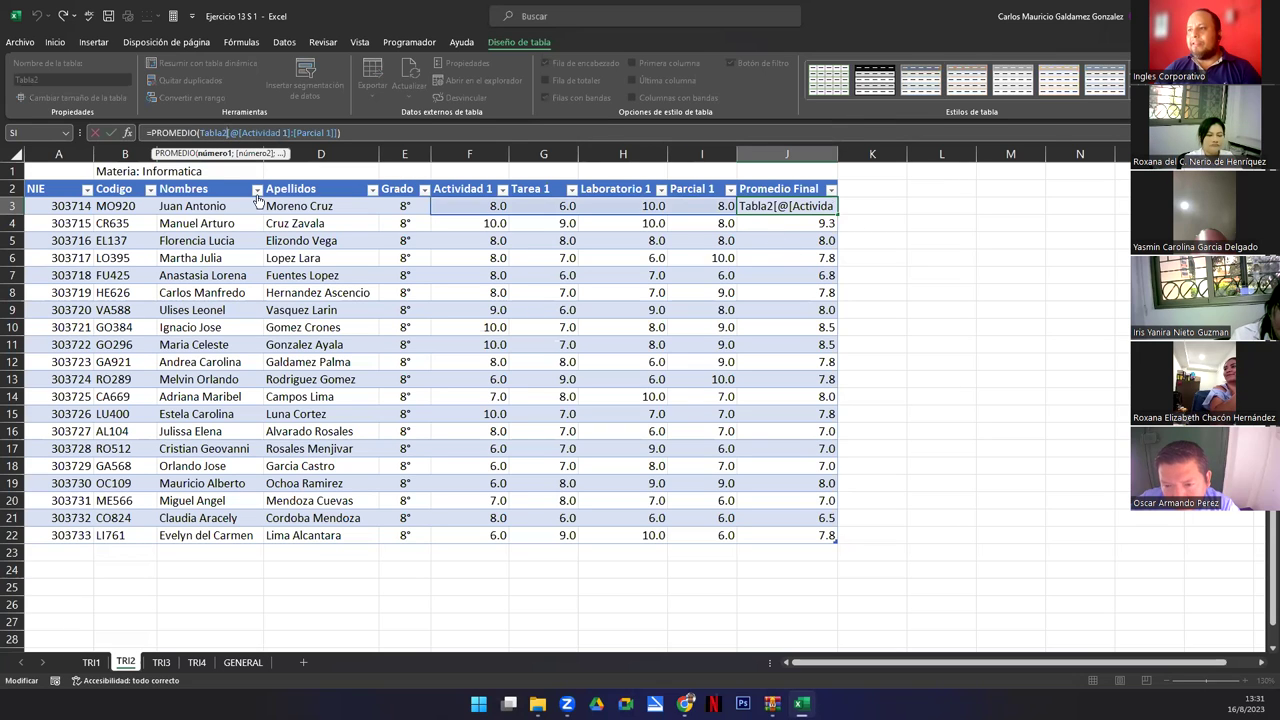
On TRI3, change J3's Tabla2 reference to Tabla3 and fill the formula down the column.
left_click(160, 662)
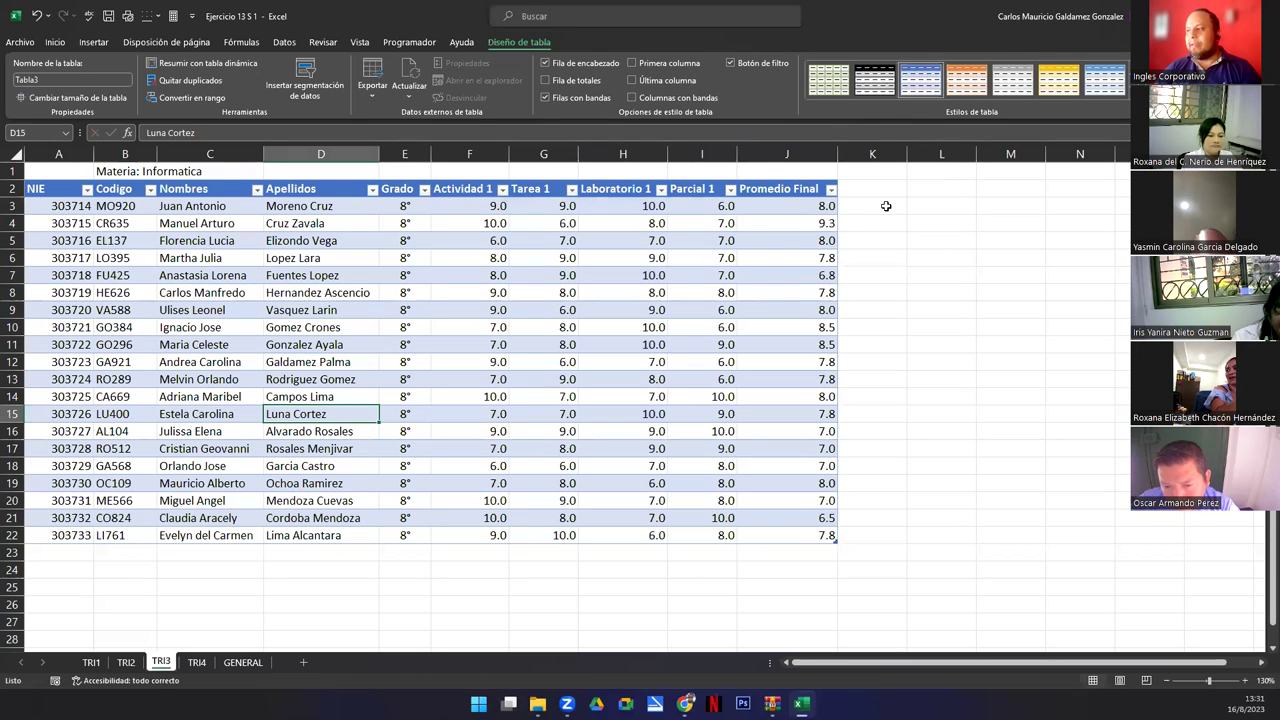
left_click(798, 206)
double_click(798, 206)
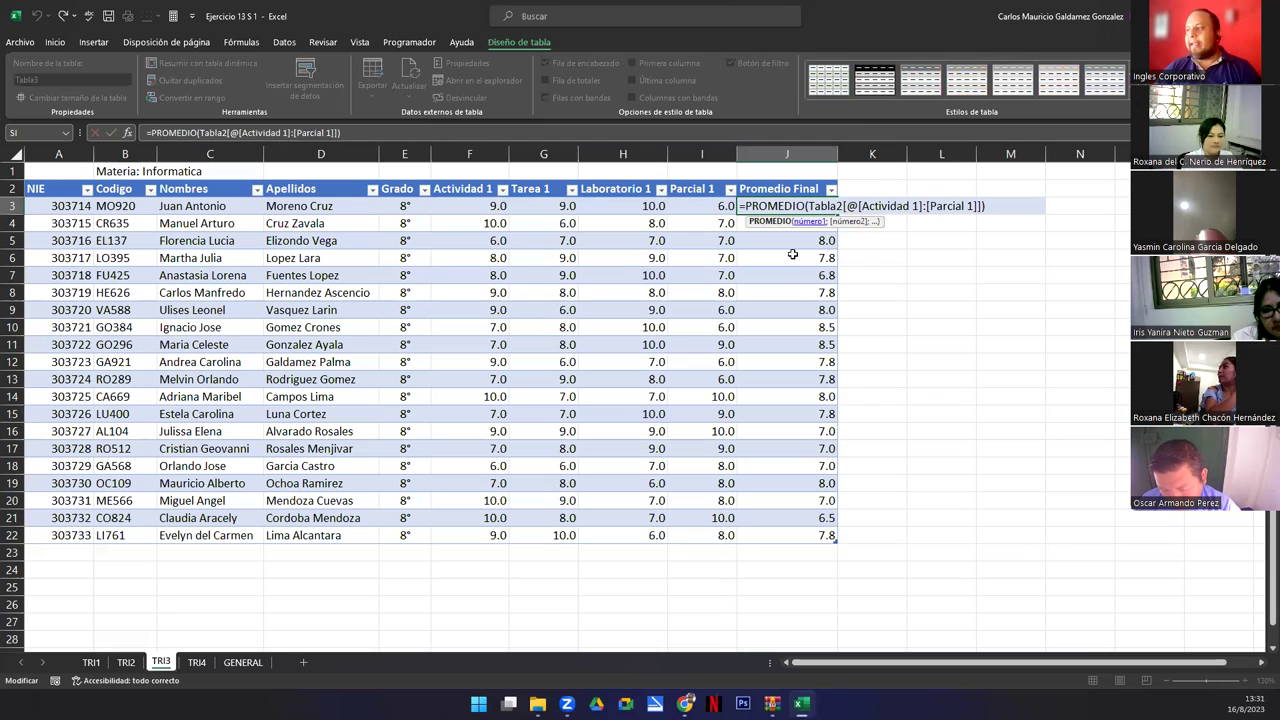
left_click(840, 206)
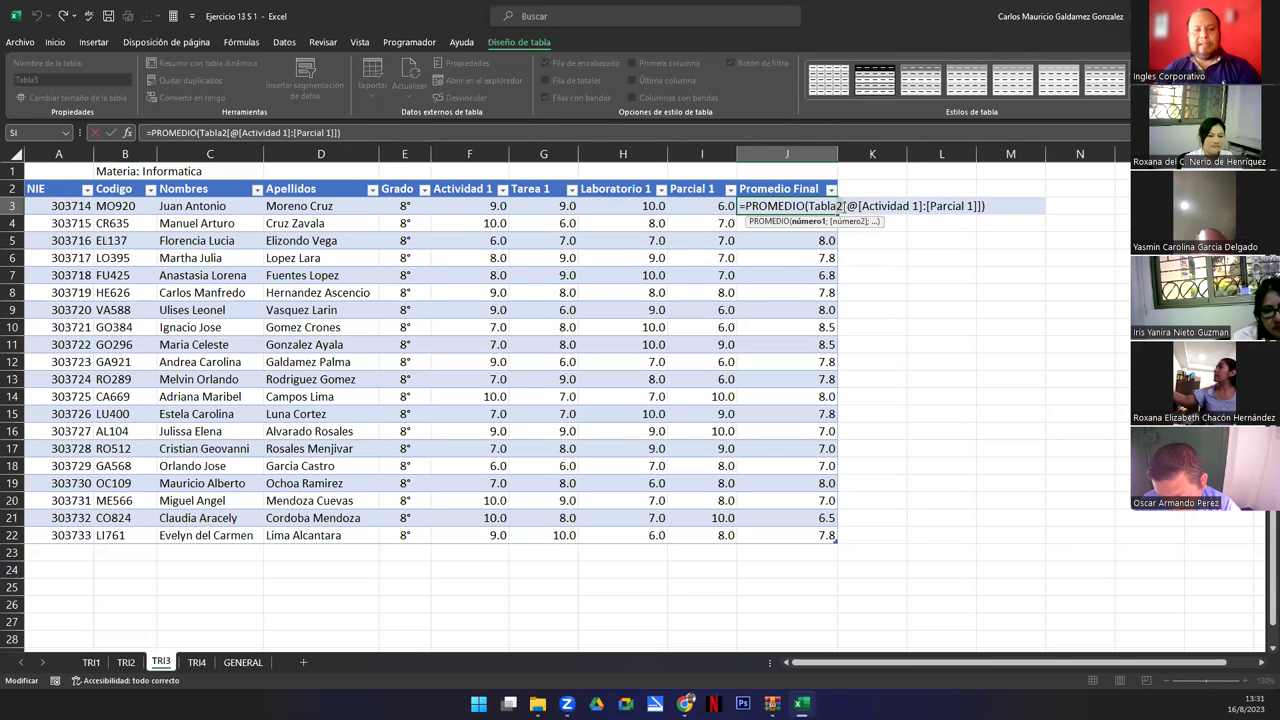
key("BackSpace")
type("3")
key("Return")
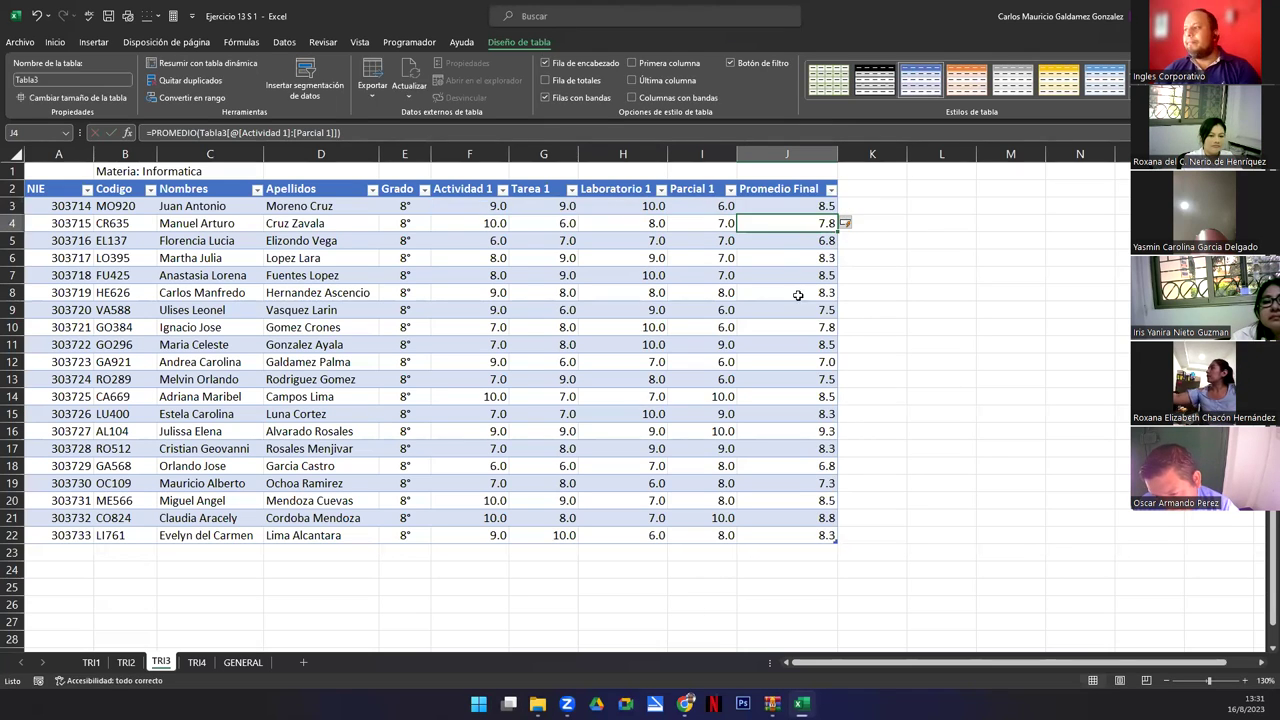
left_click(813, 206)
key("Down")
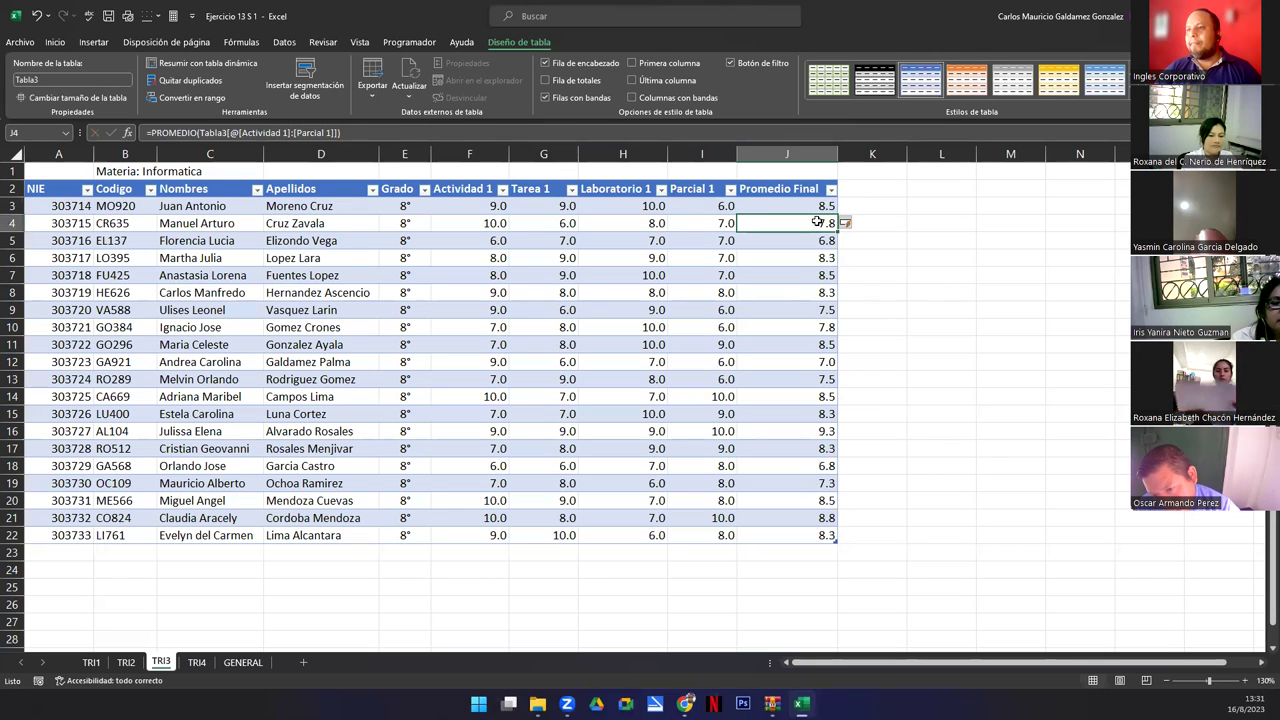
left_click(803, 205)
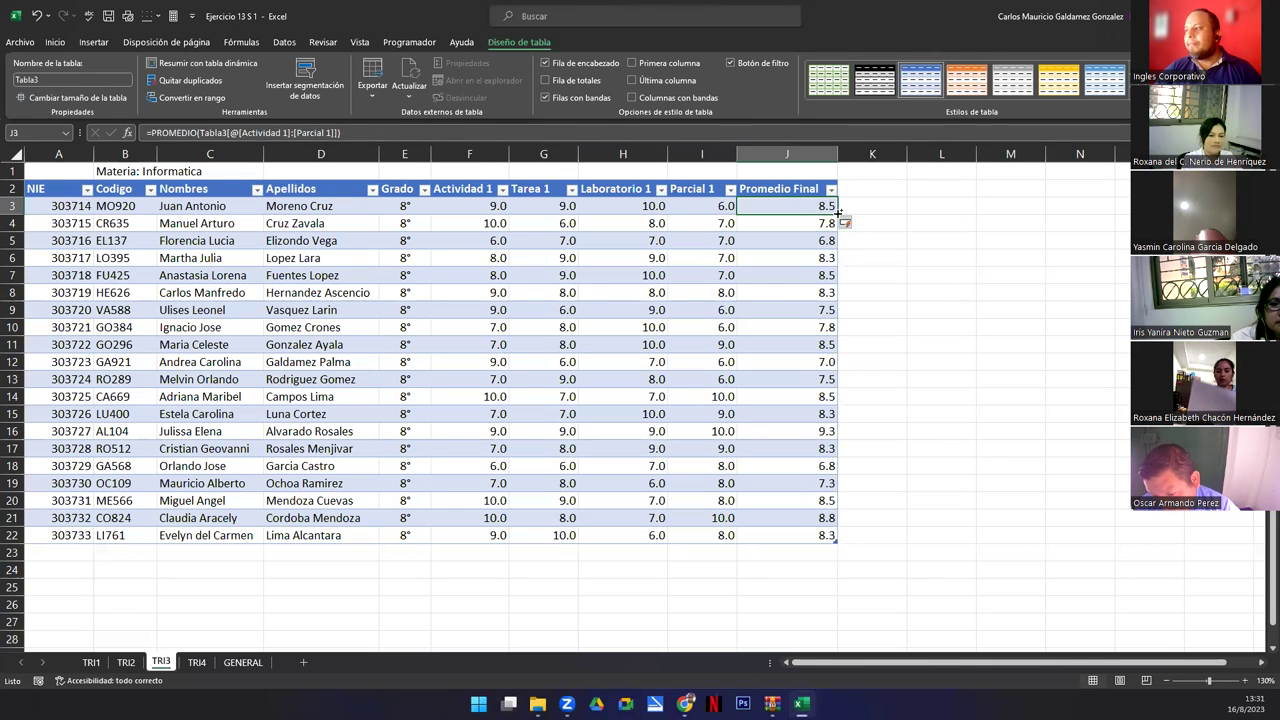
double_click(838, 215)
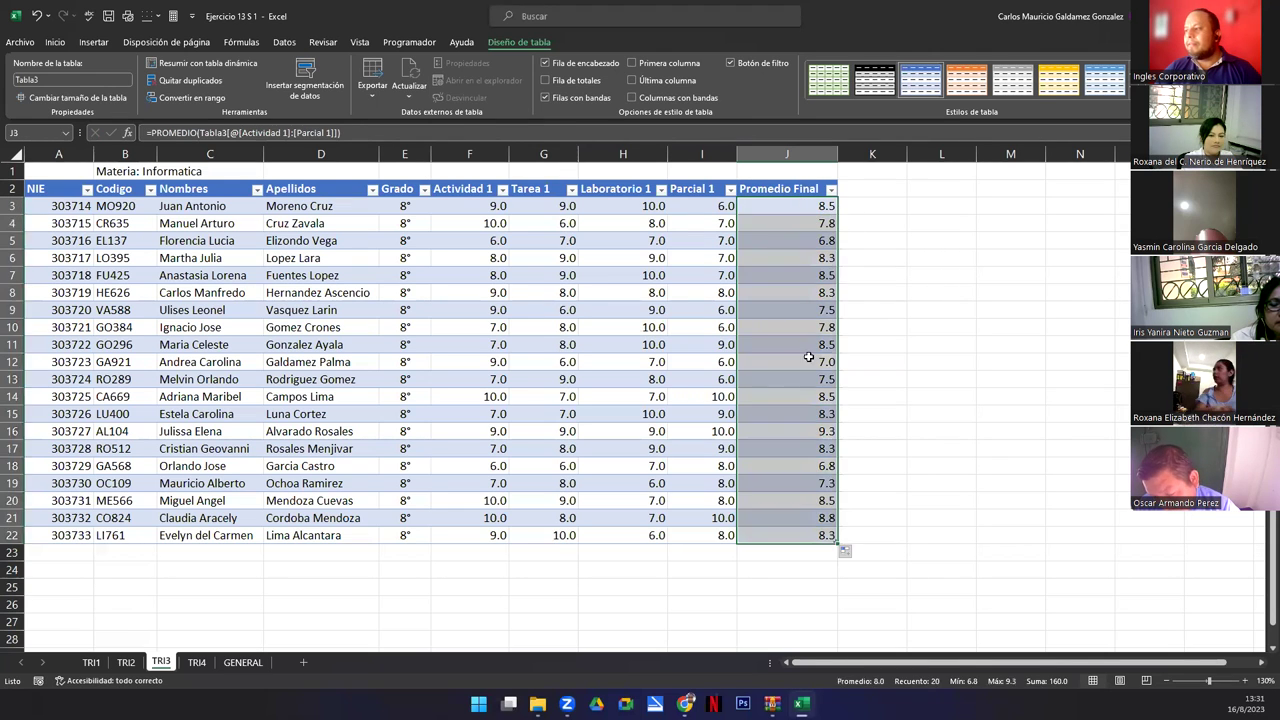
On TRI4, review the empty grade cells F3:I22 and the #¡DIV/0! averages in J3:J22.
left_click(196, 663)
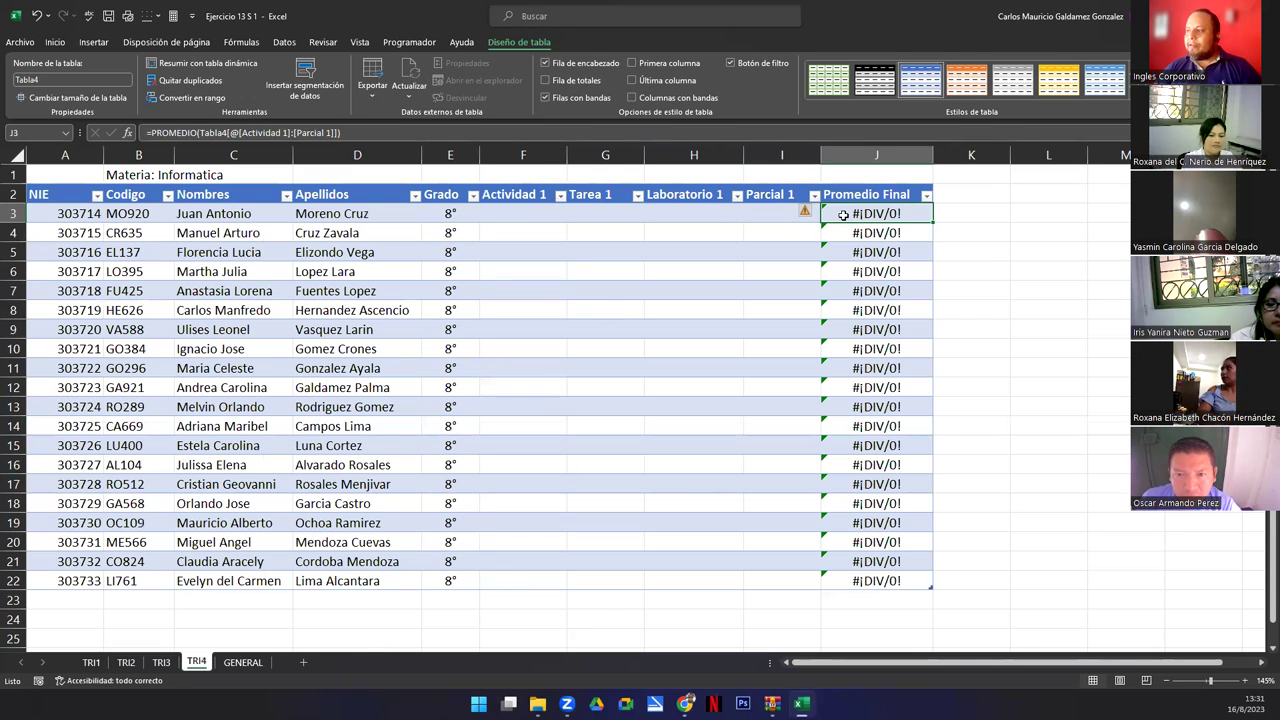
left_click_drag(839, 211, 887, 582)
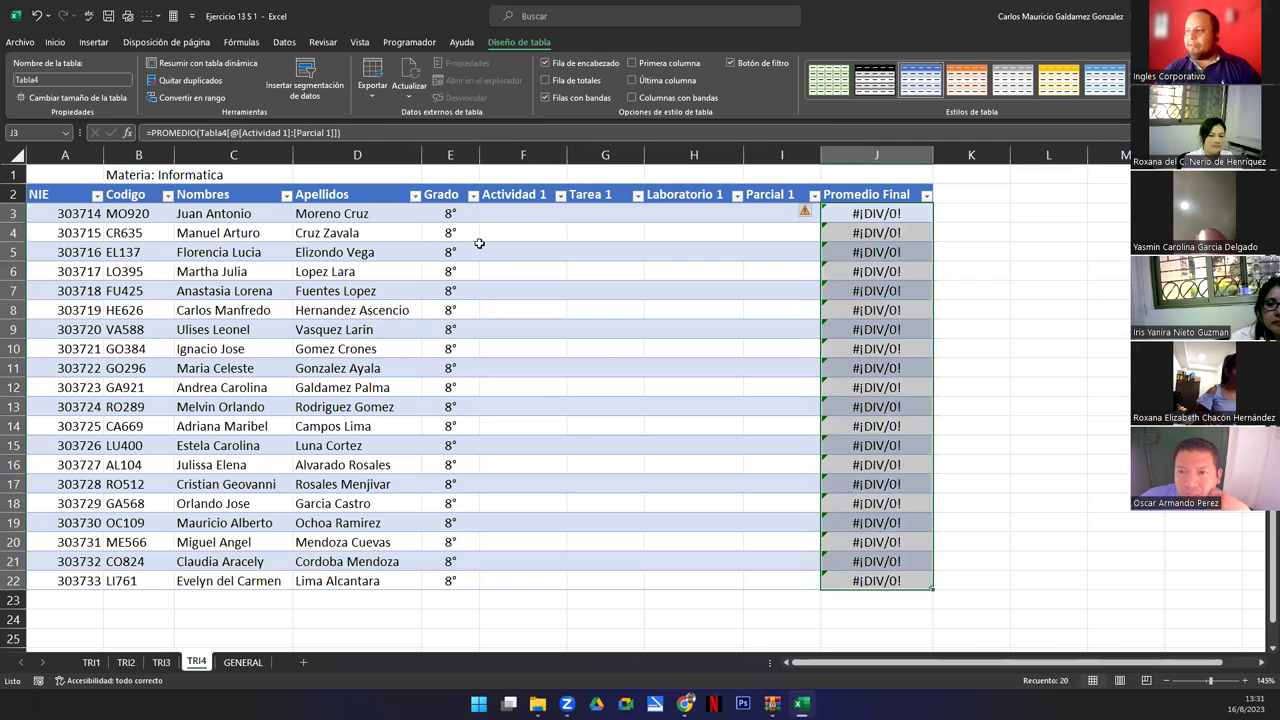
left_click_drag(516, 213, 788, 580)
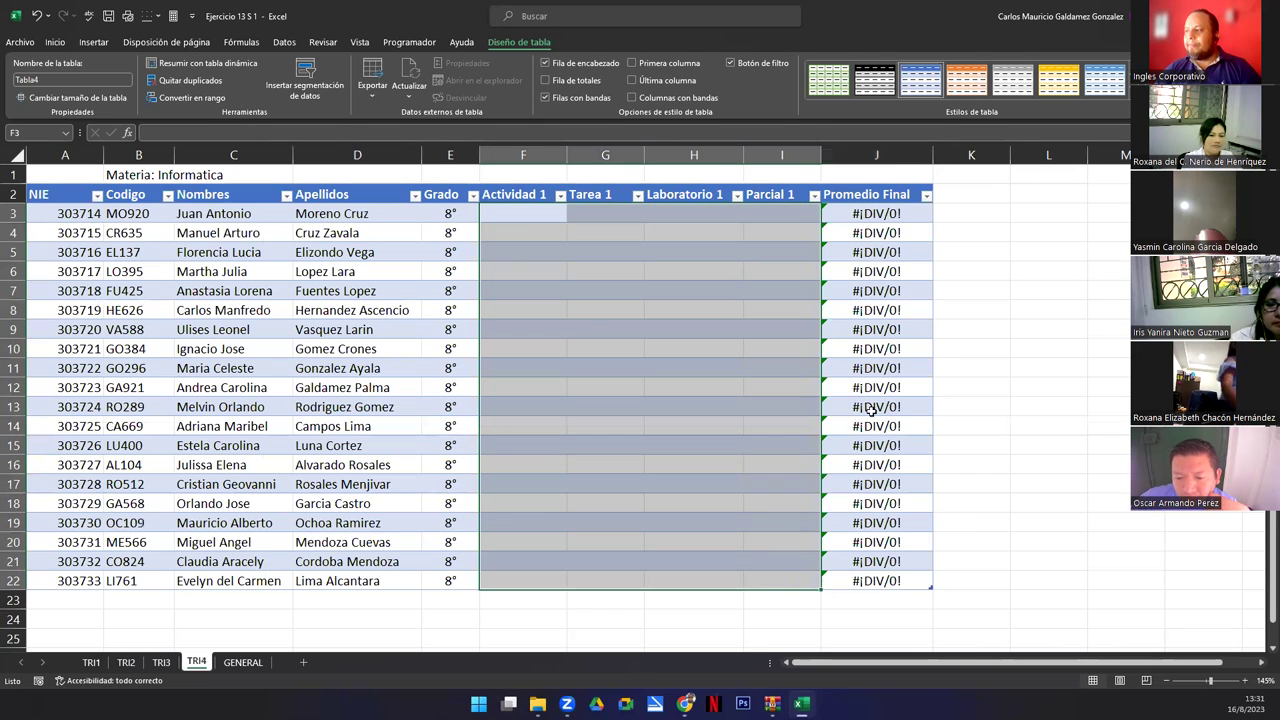
left_click(875, 213)
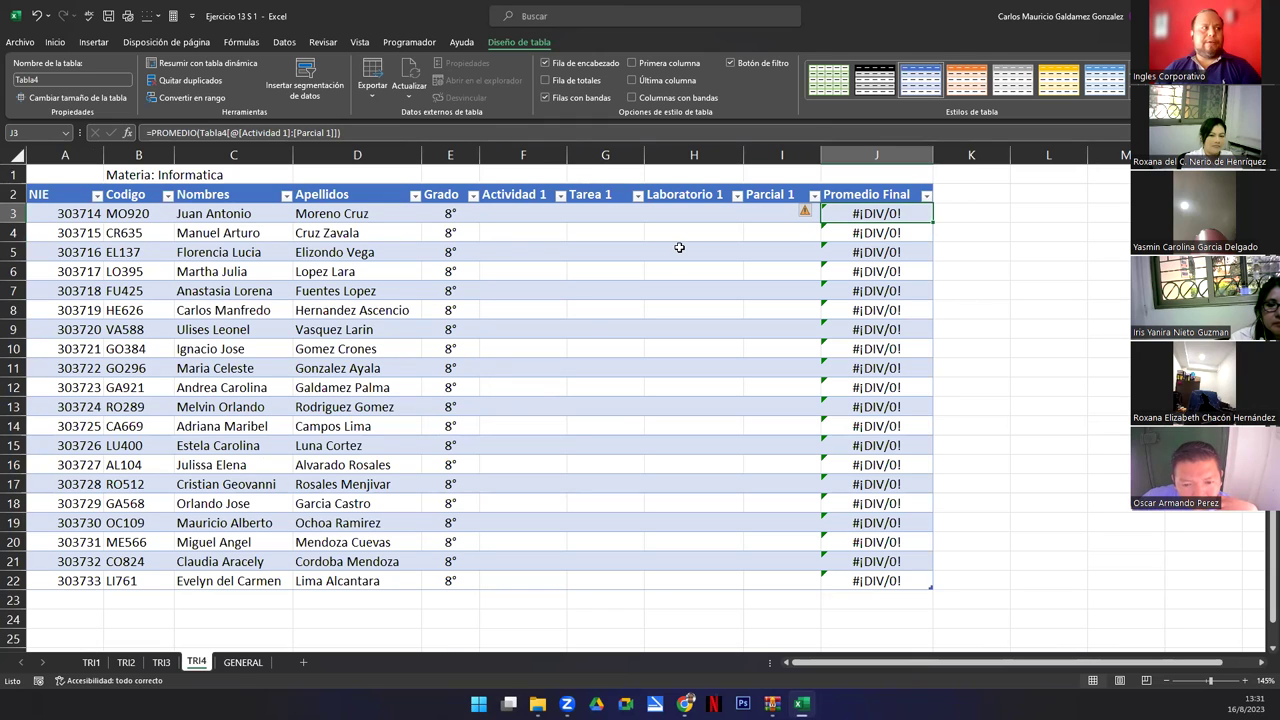
left_click_drag(529, 215, 757, 585)
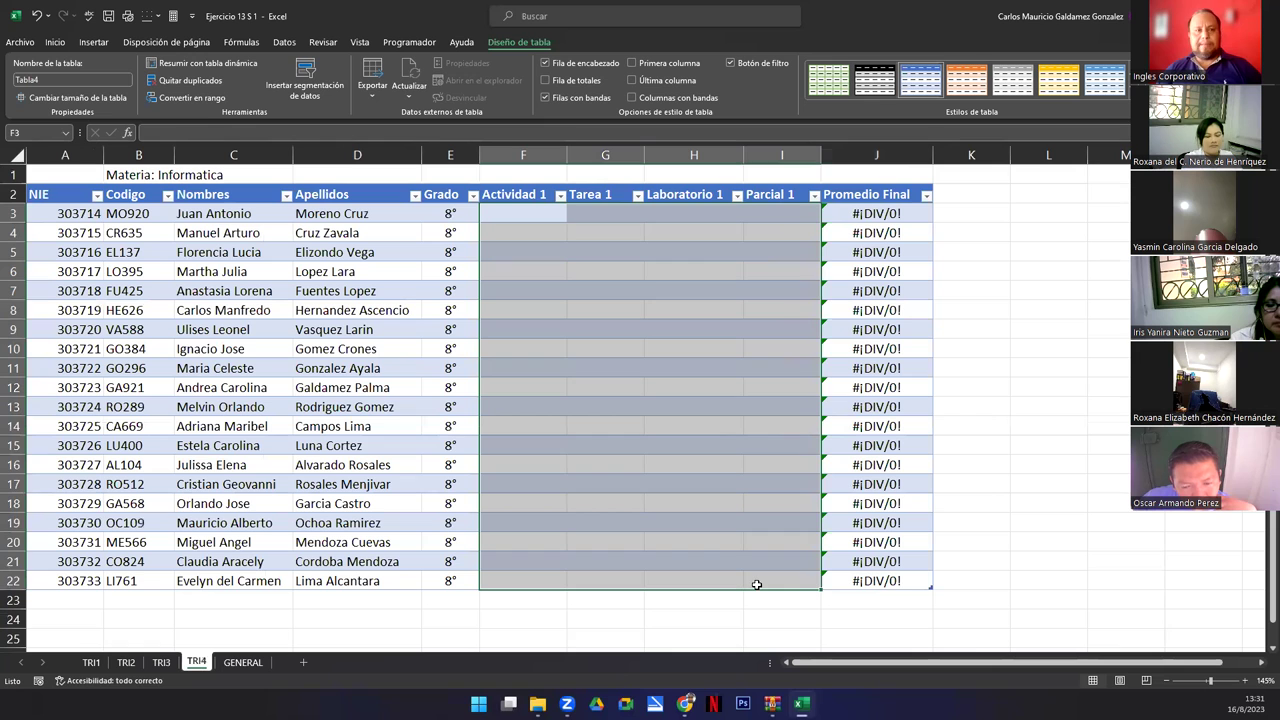
left_click(698, 496)
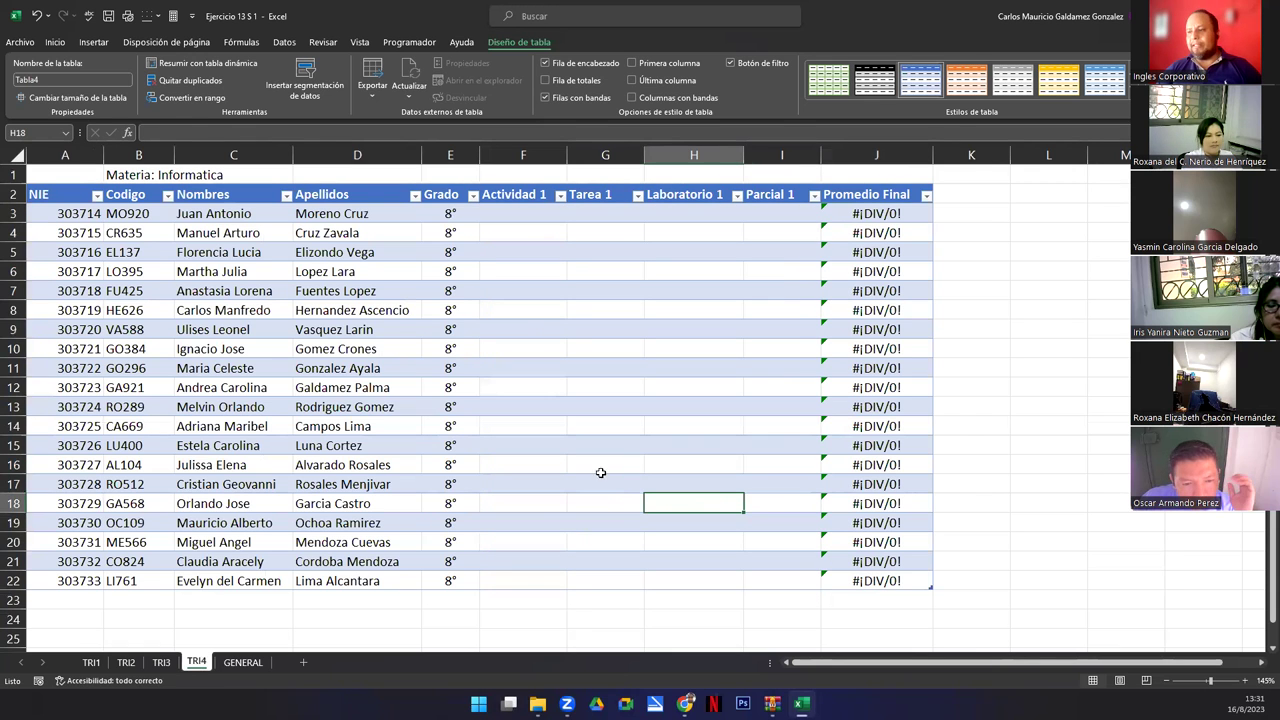
On GENERAL, review the trimester and Promedio Final columns and confirm J3's PROMEDIO formula unchanged.
left_click(237, 668)
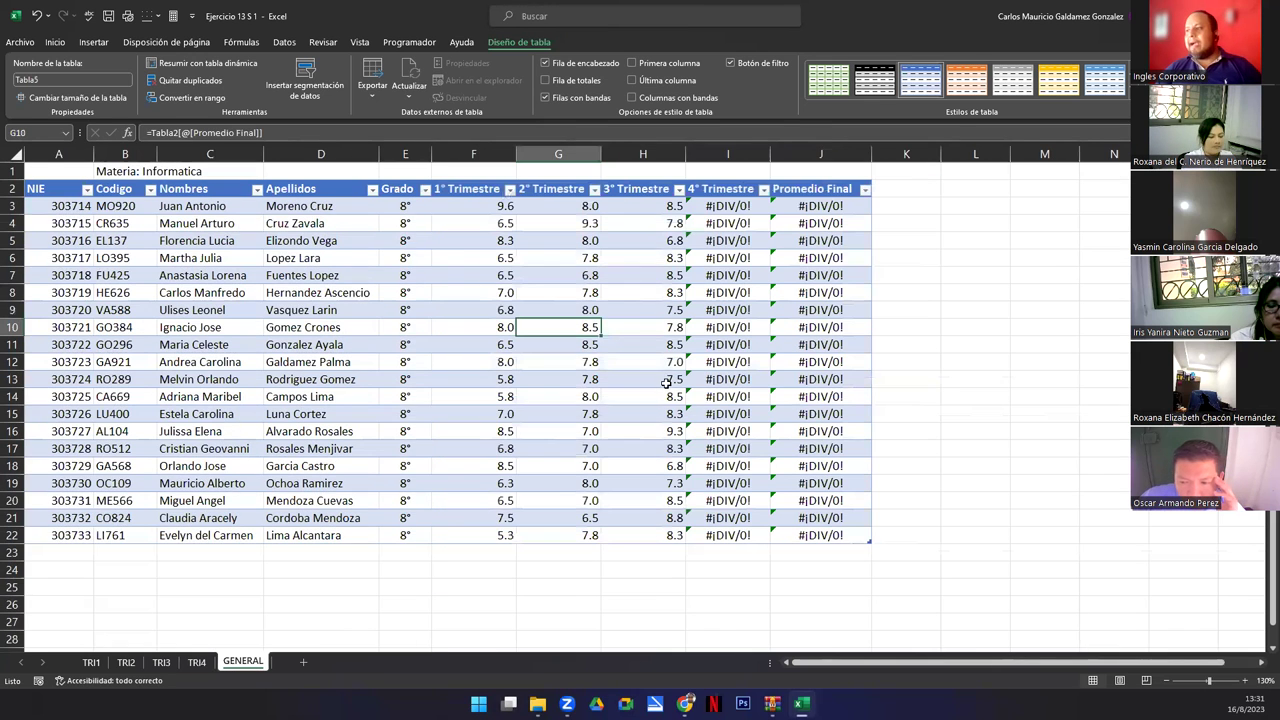
left_click_drag(460, 206, 646, 536)
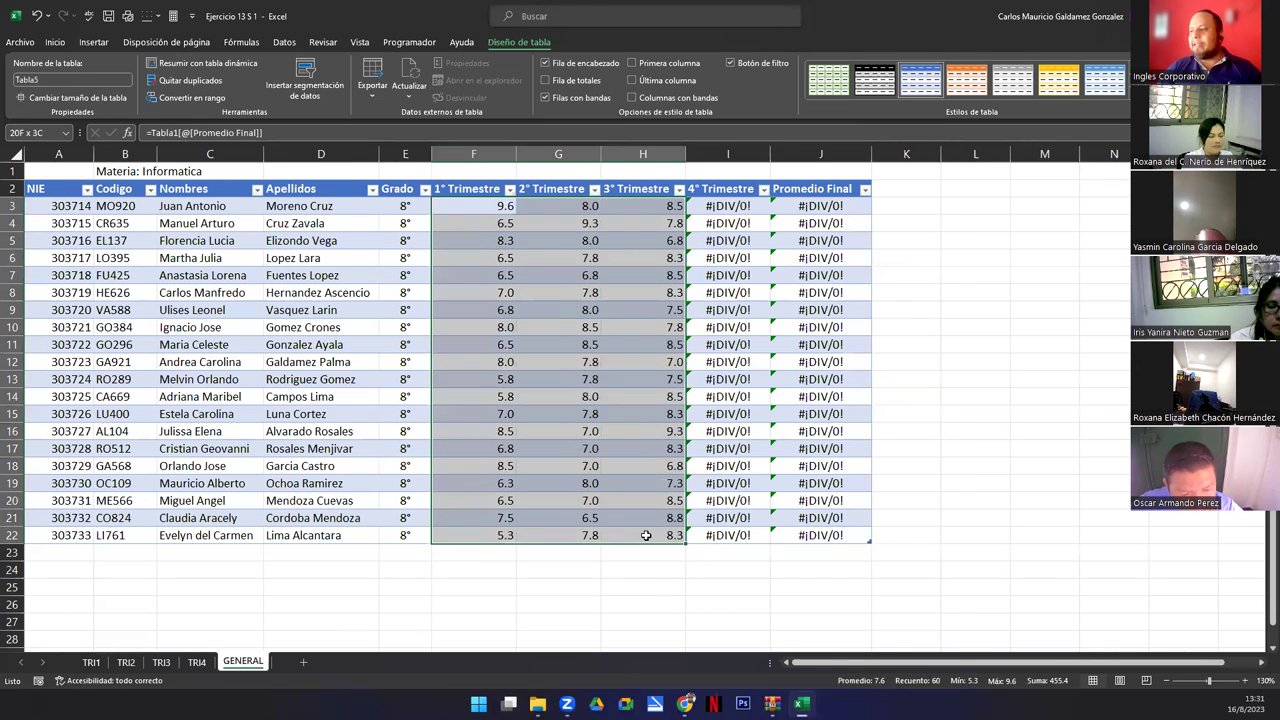
left_click(726, 200)
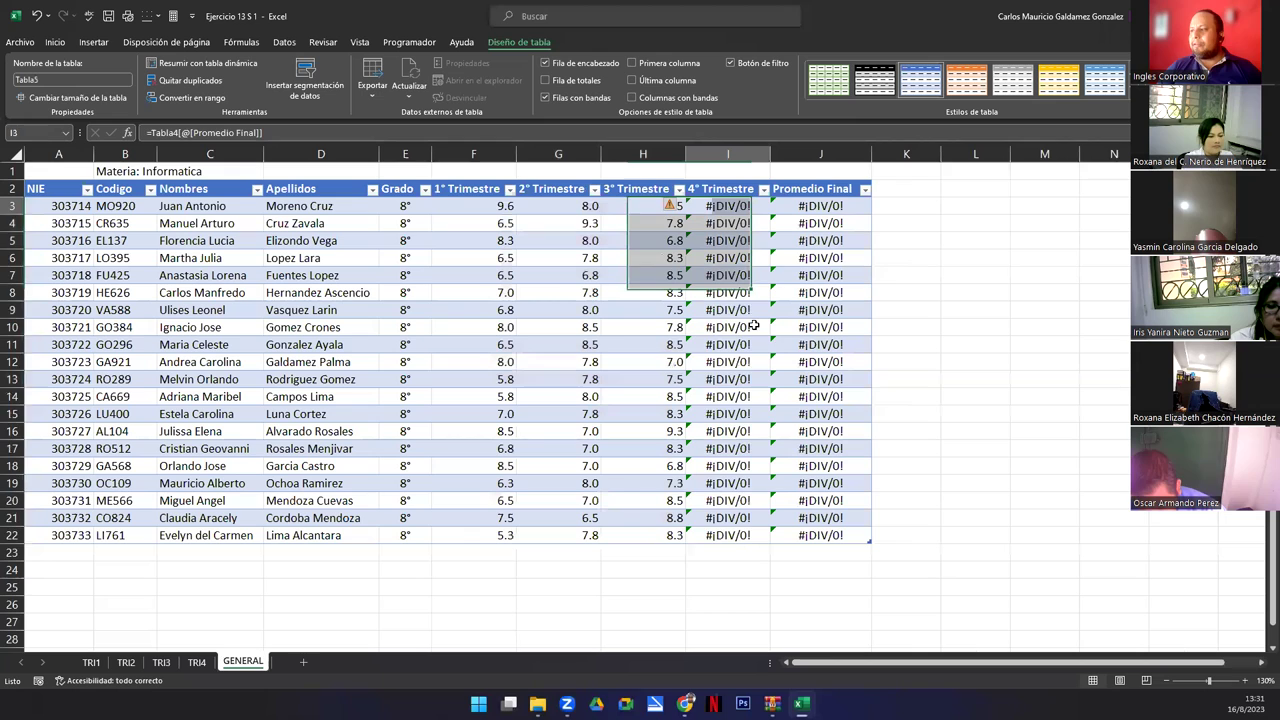
left_click_drag(754, 326, 720, 546)
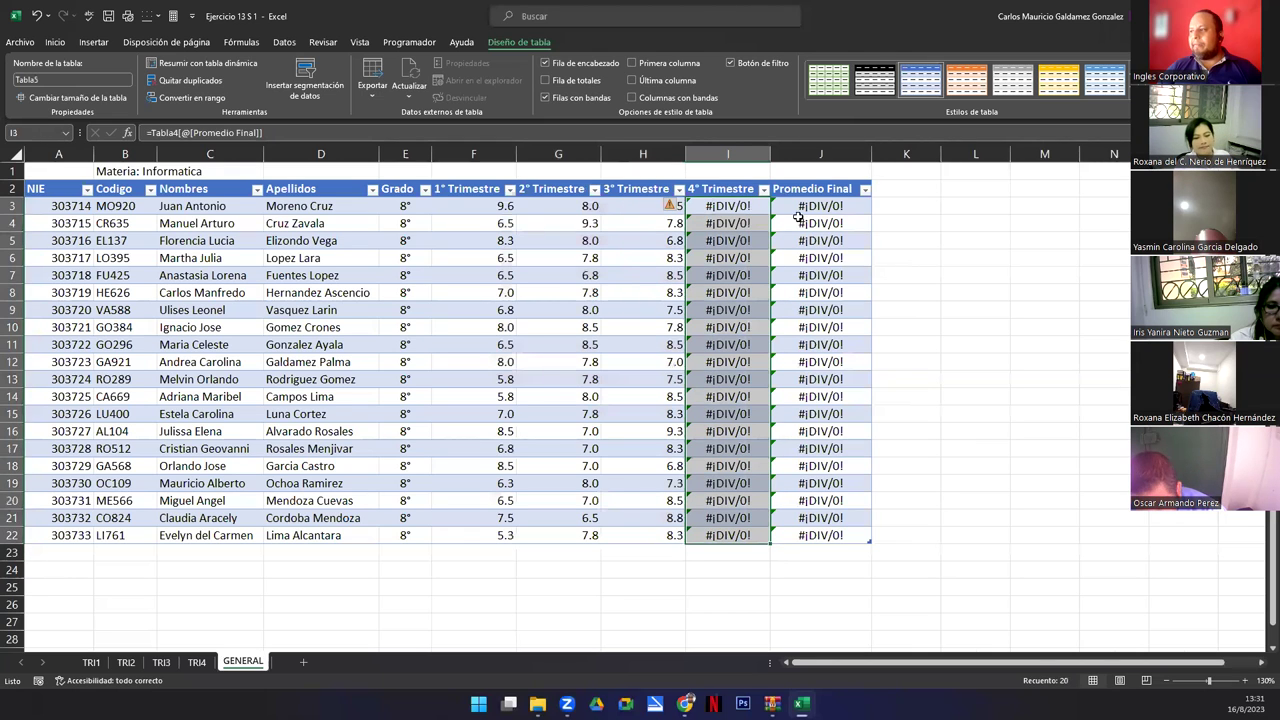
left_click_drag(800, 206, 786, 536)
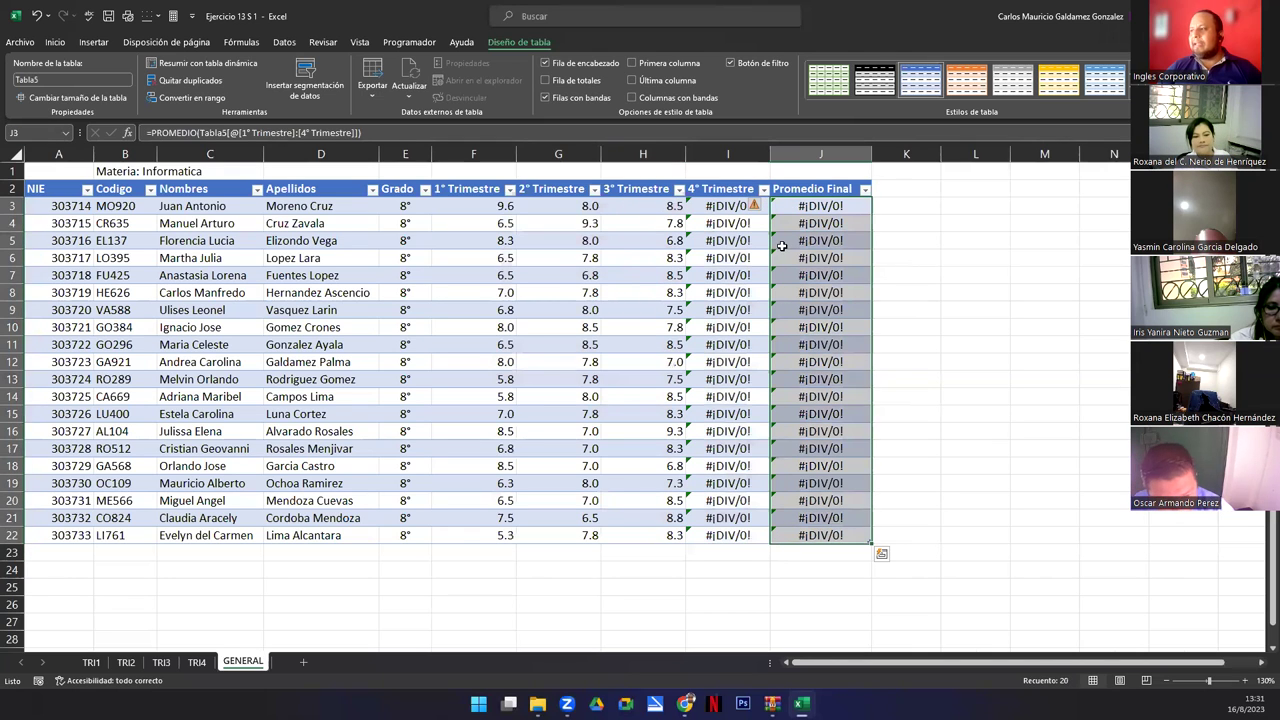
double_click(840, 209)
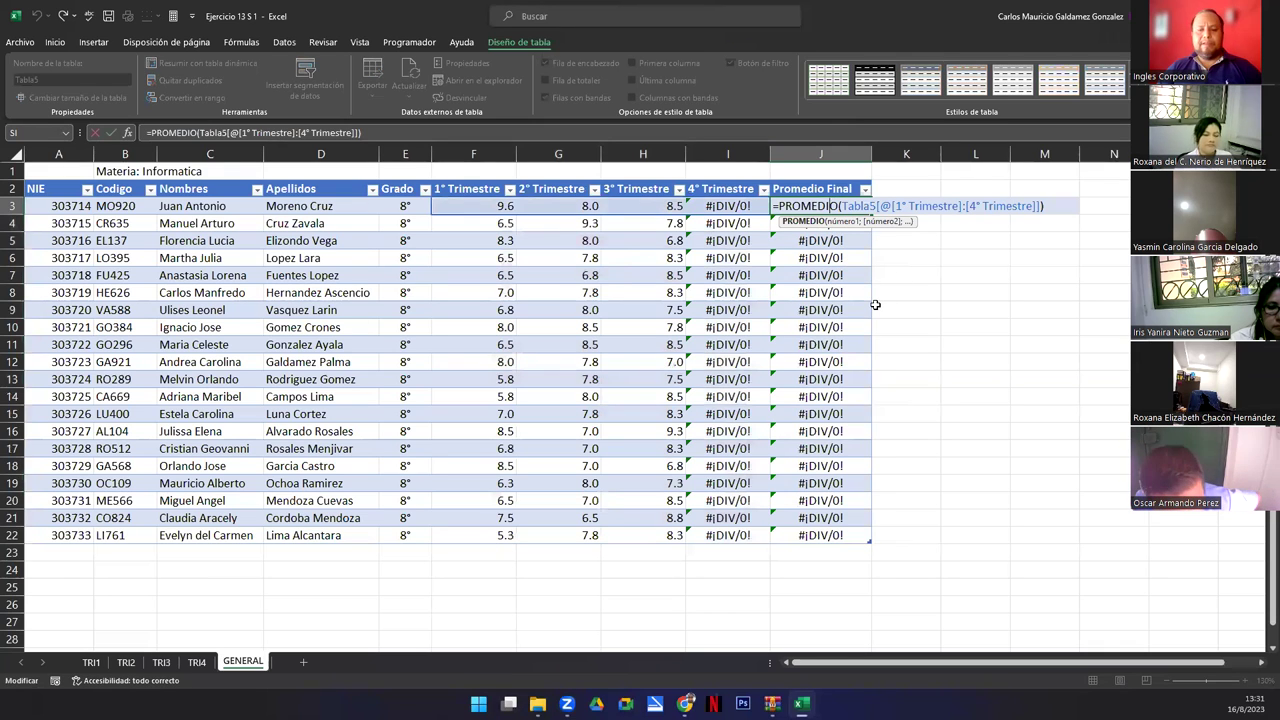
key("Return")
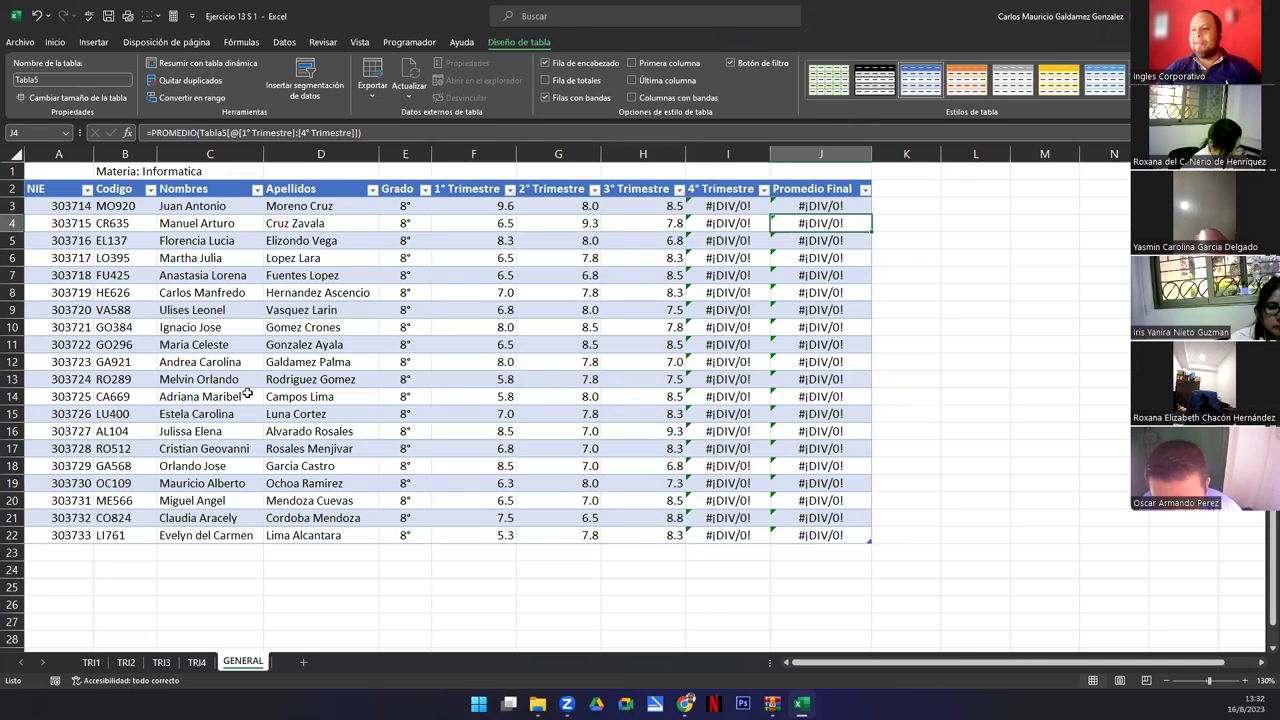
Compare TRI1's filled grades with the empty TRI4 scores F3:I22, then return to TRI1.
left_click(91, 662)
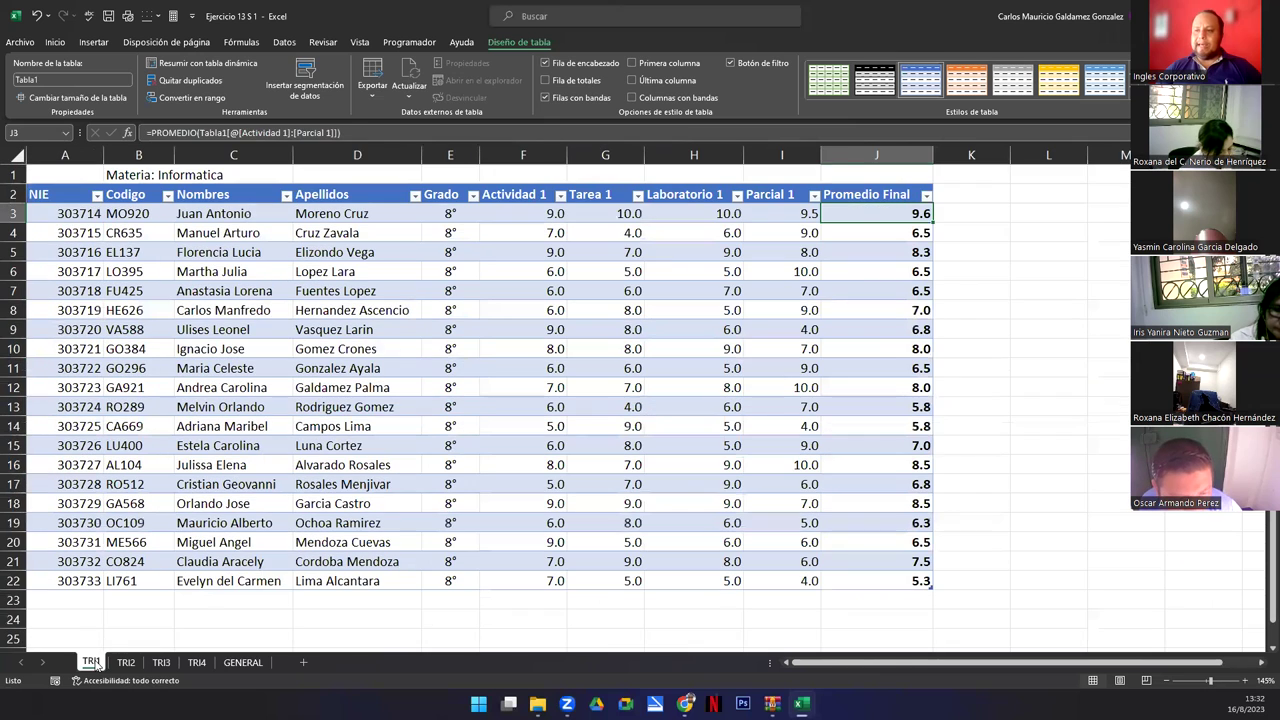
left_click(411, 391)
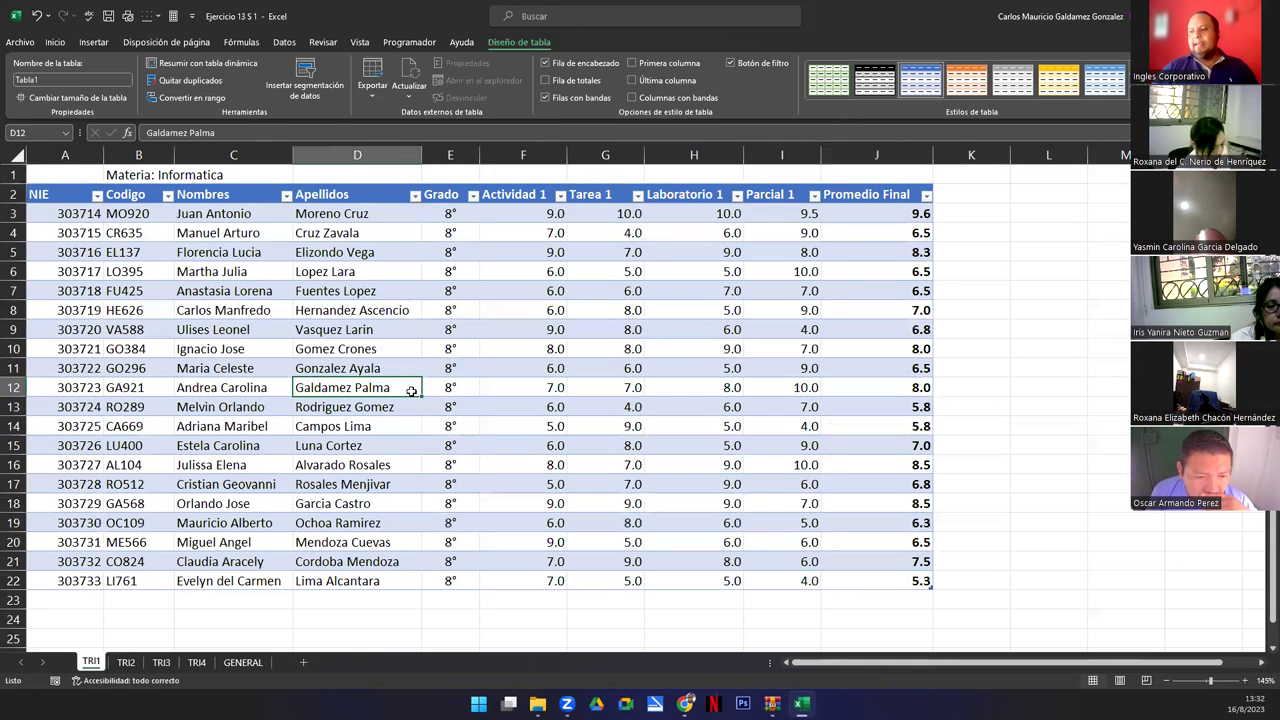
left_click(196, 662)
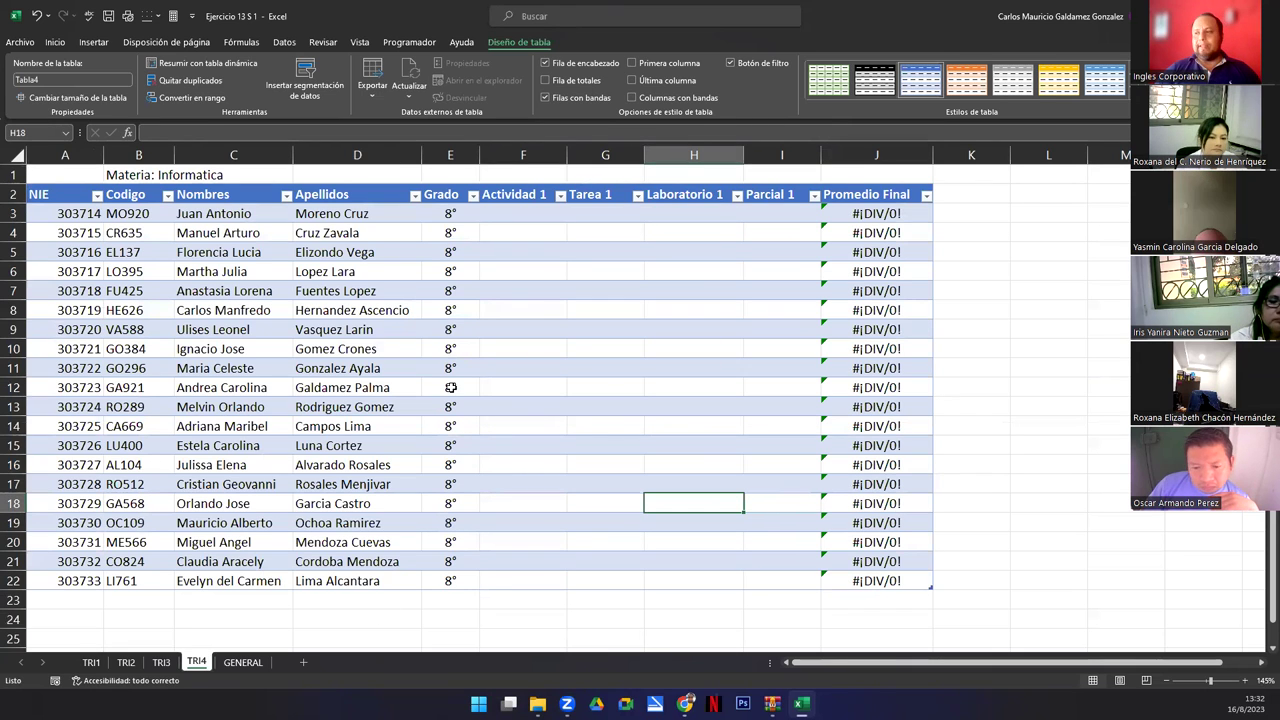
left_click(91, 662)
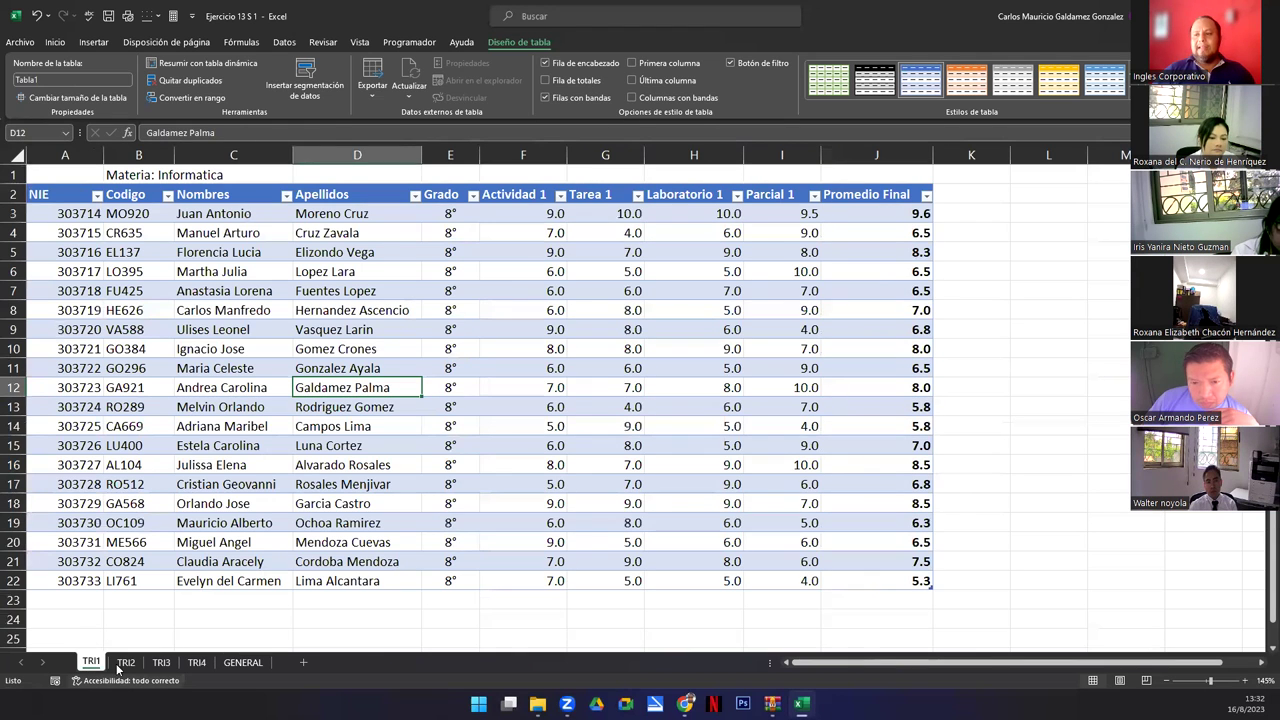
left_click(161, 662)
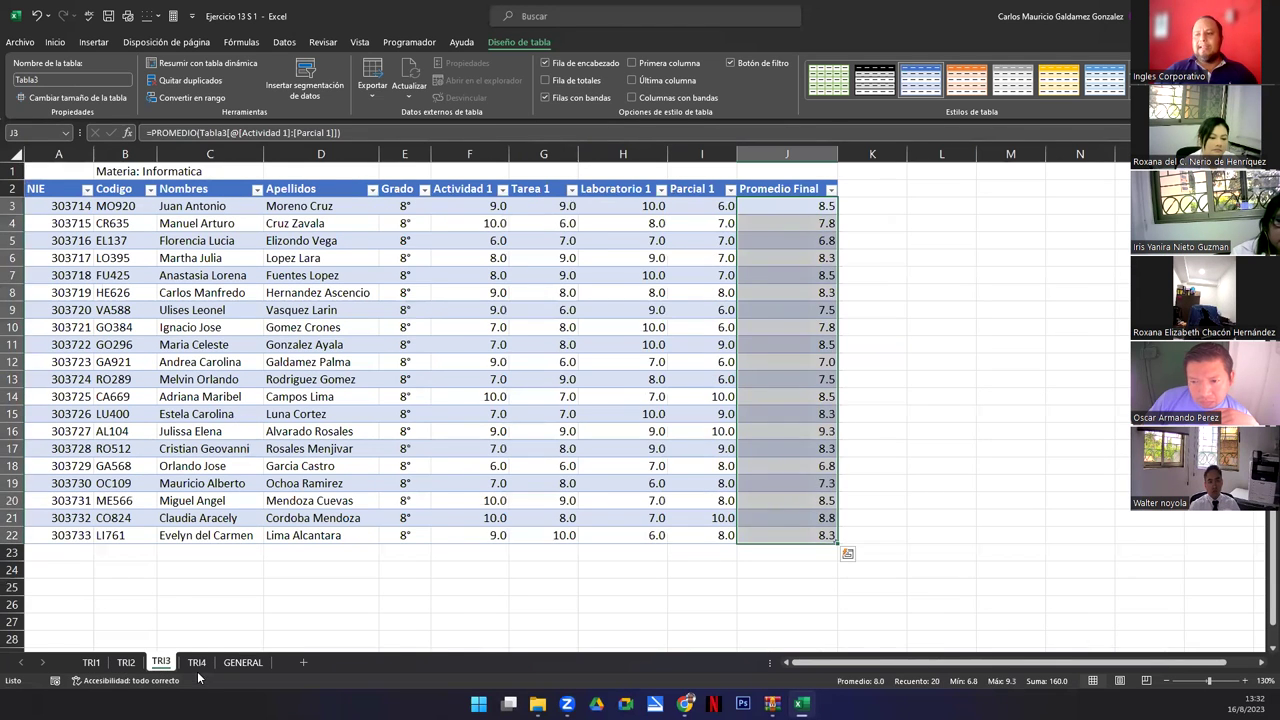
left_click(197, 664)
left_click_drag(516, 216, 740, 591)
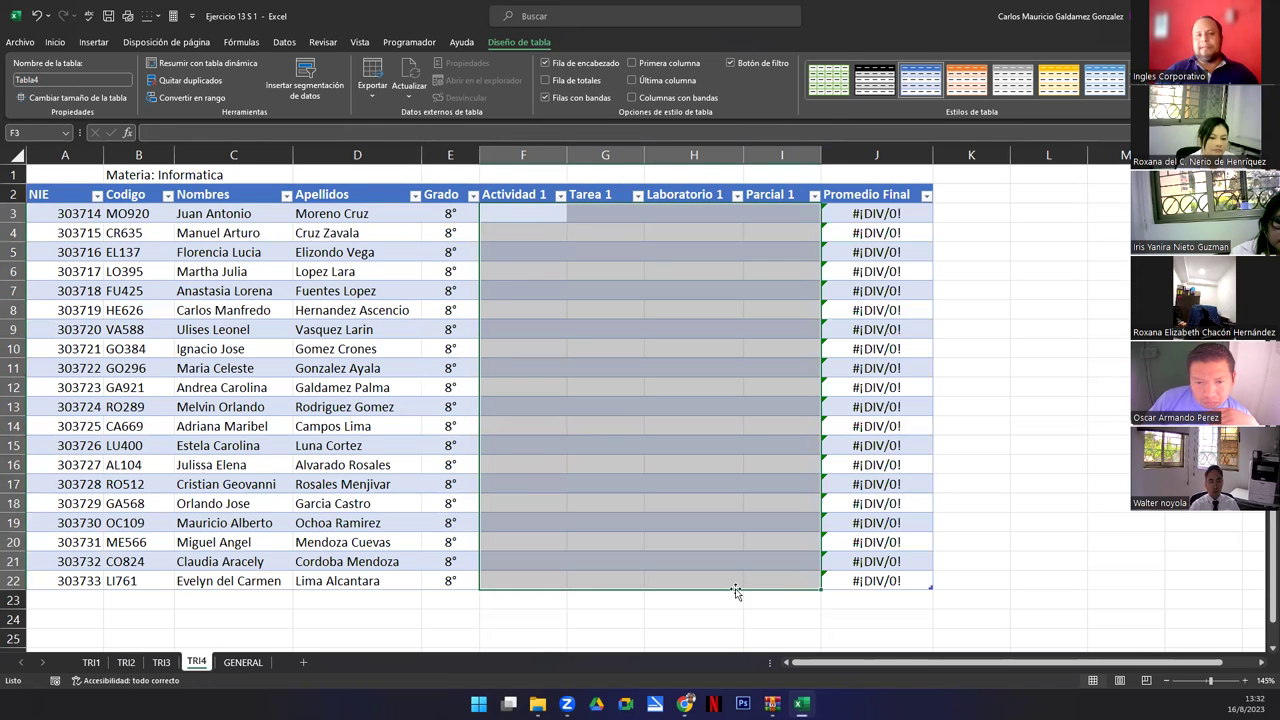
left_click(90, 663)
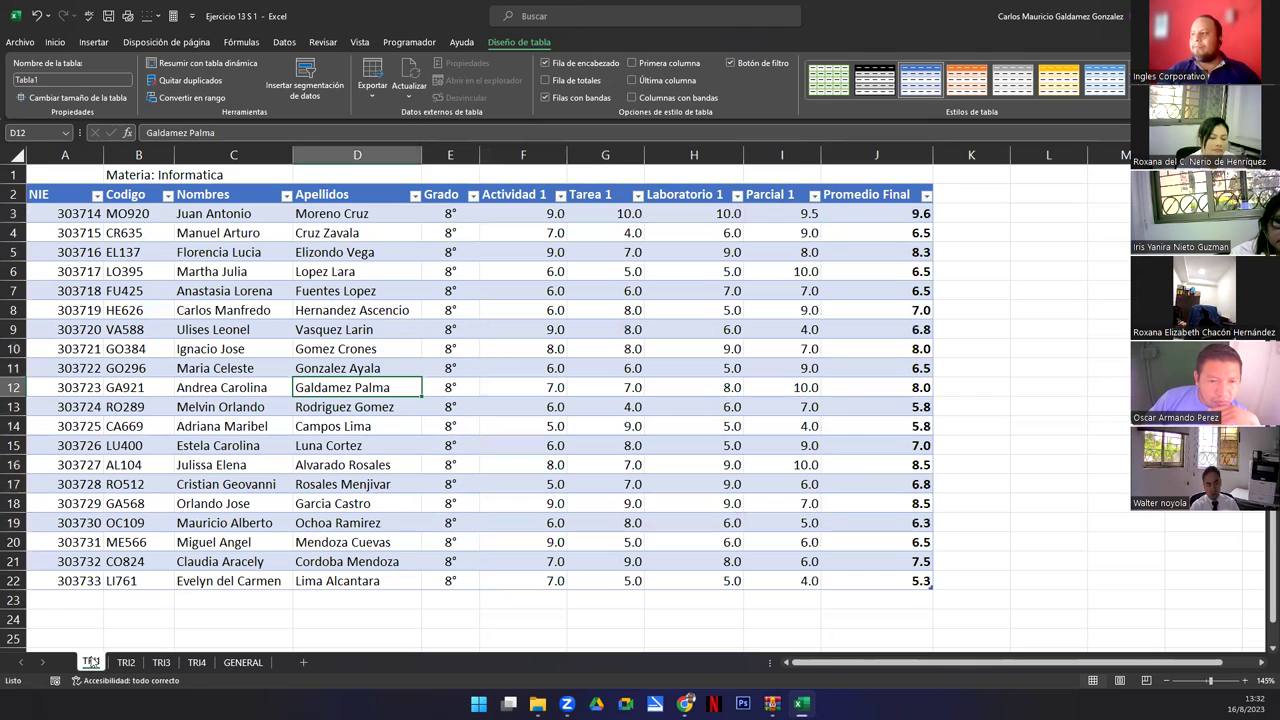
left_click(324, 43)
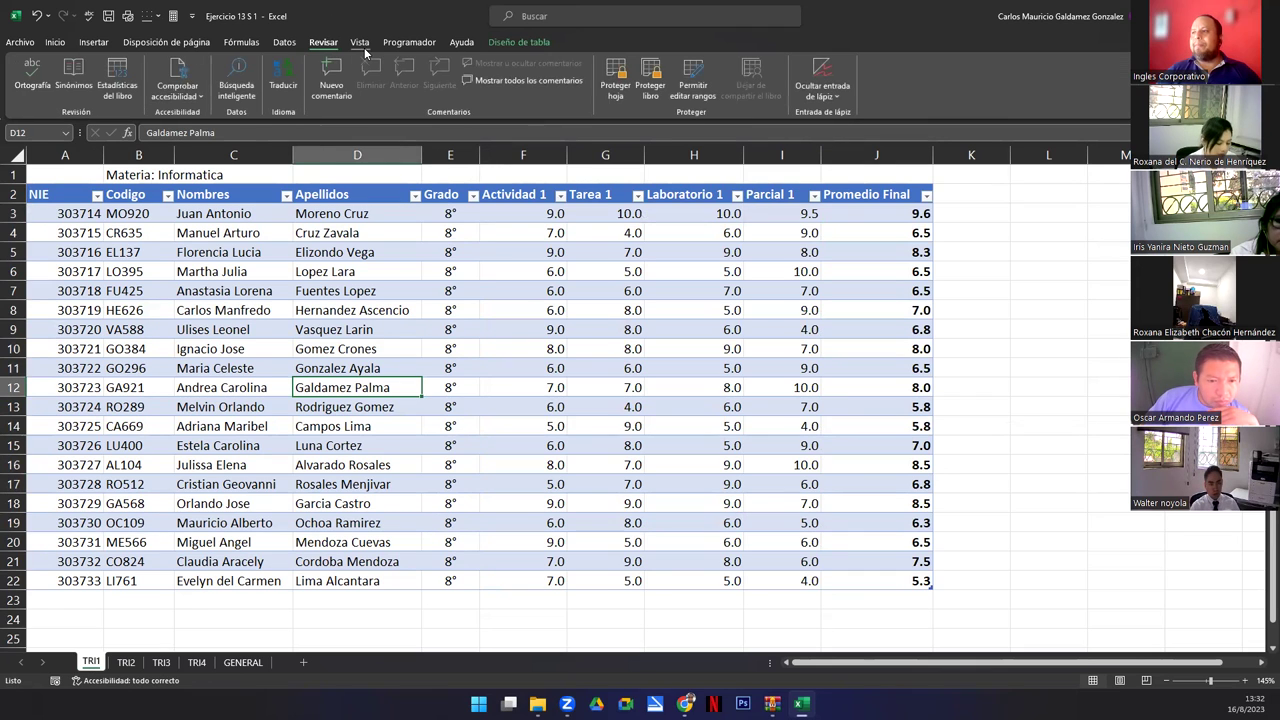
left_click(366, 634)
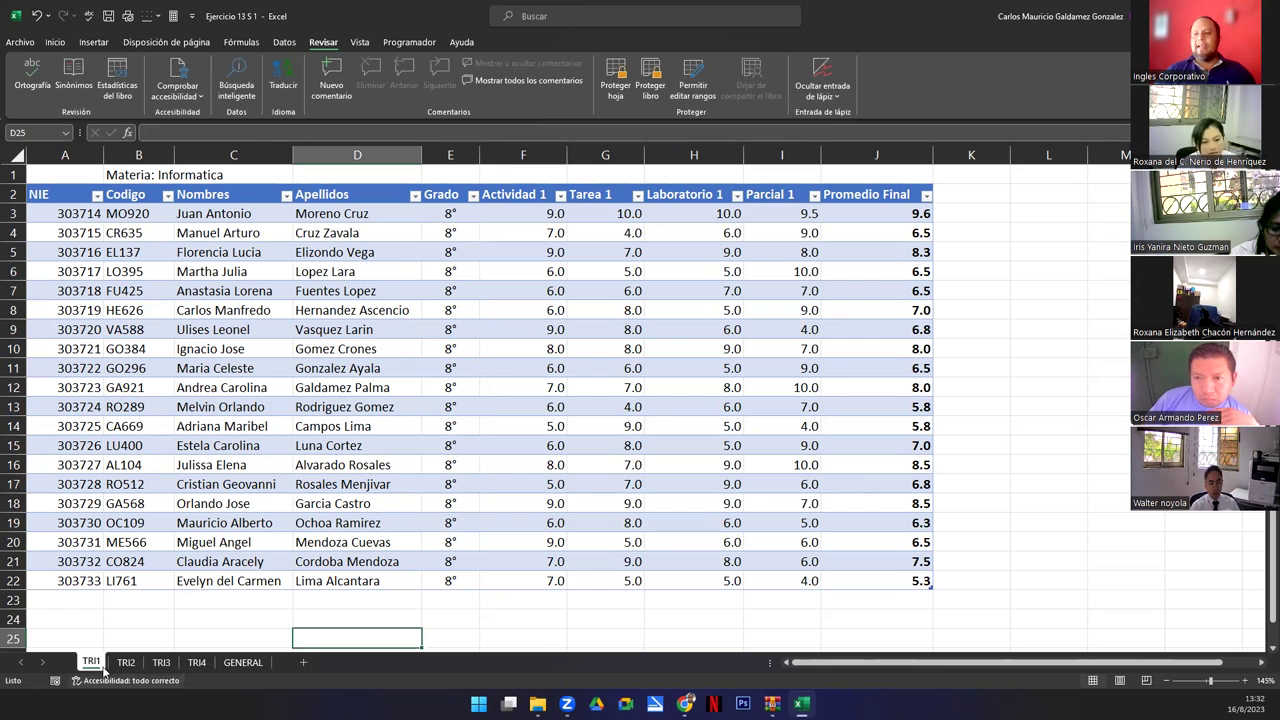
key("ctrl+Page_Down")
key("ctrl+Page_Down")
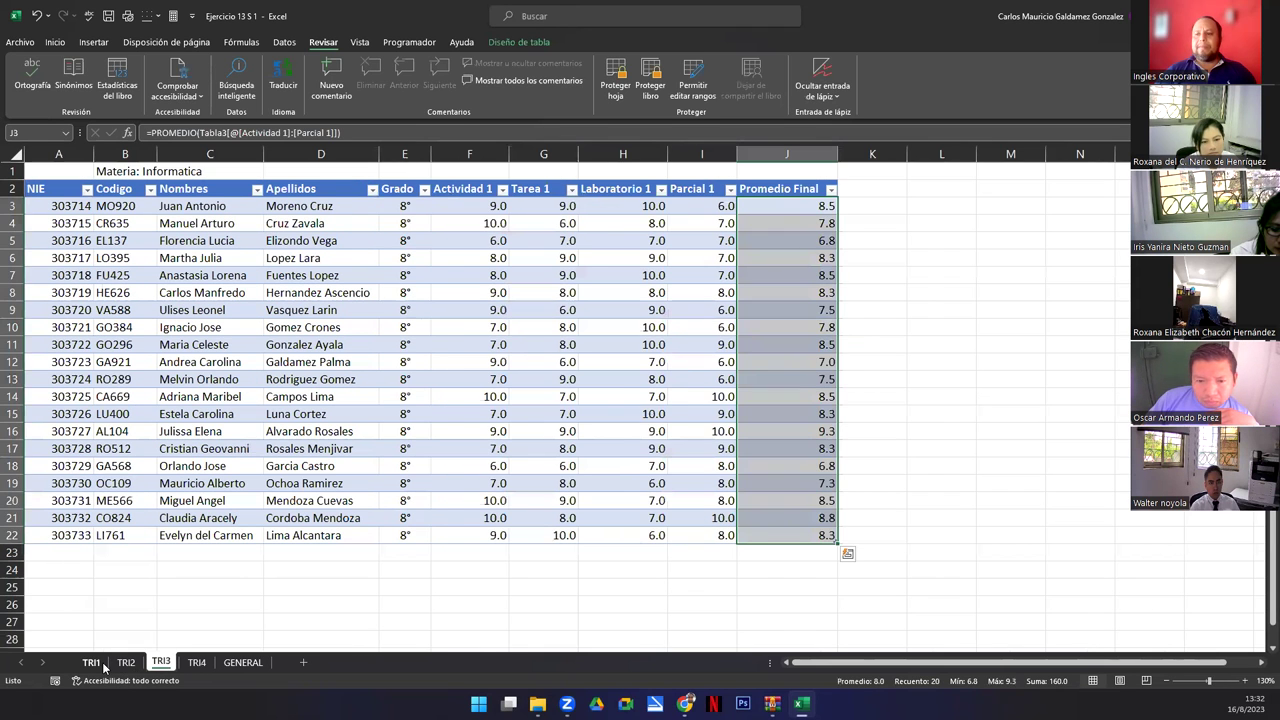
left_click(100, 664)
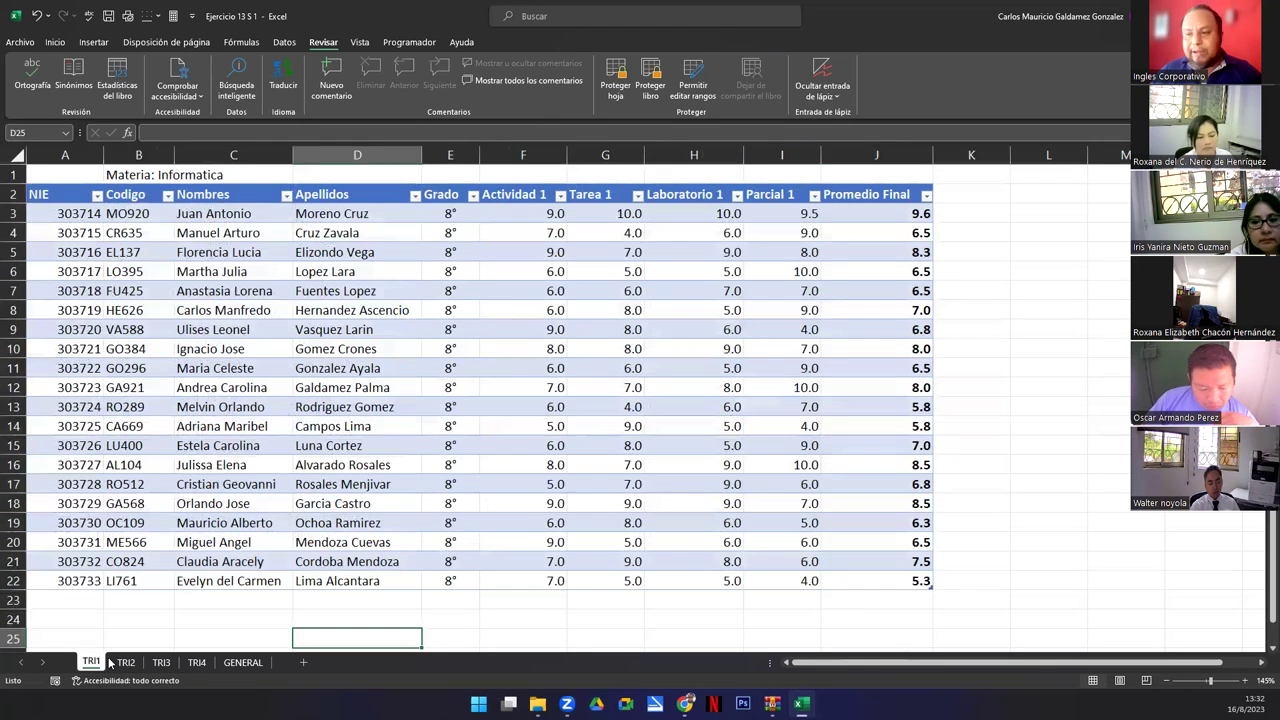
left_click(194, 662)
left_click(424, 322)
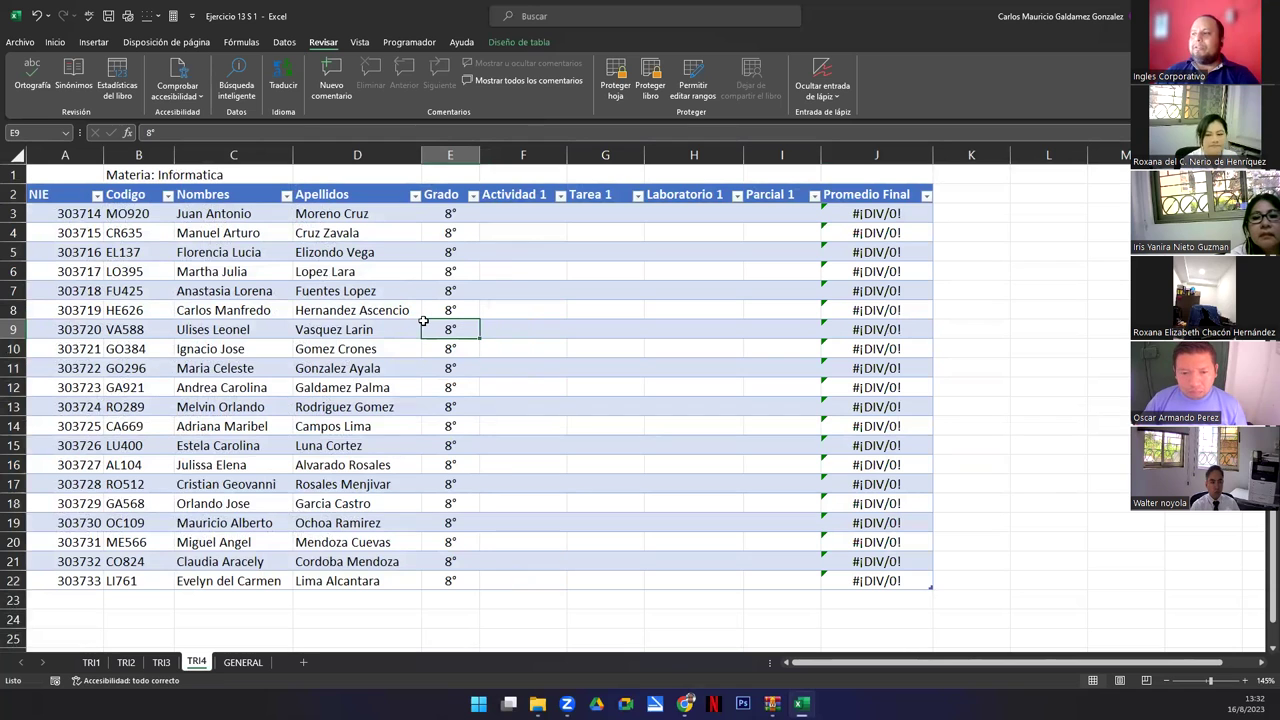
left_click(160, 662)
left_click(91, 662)
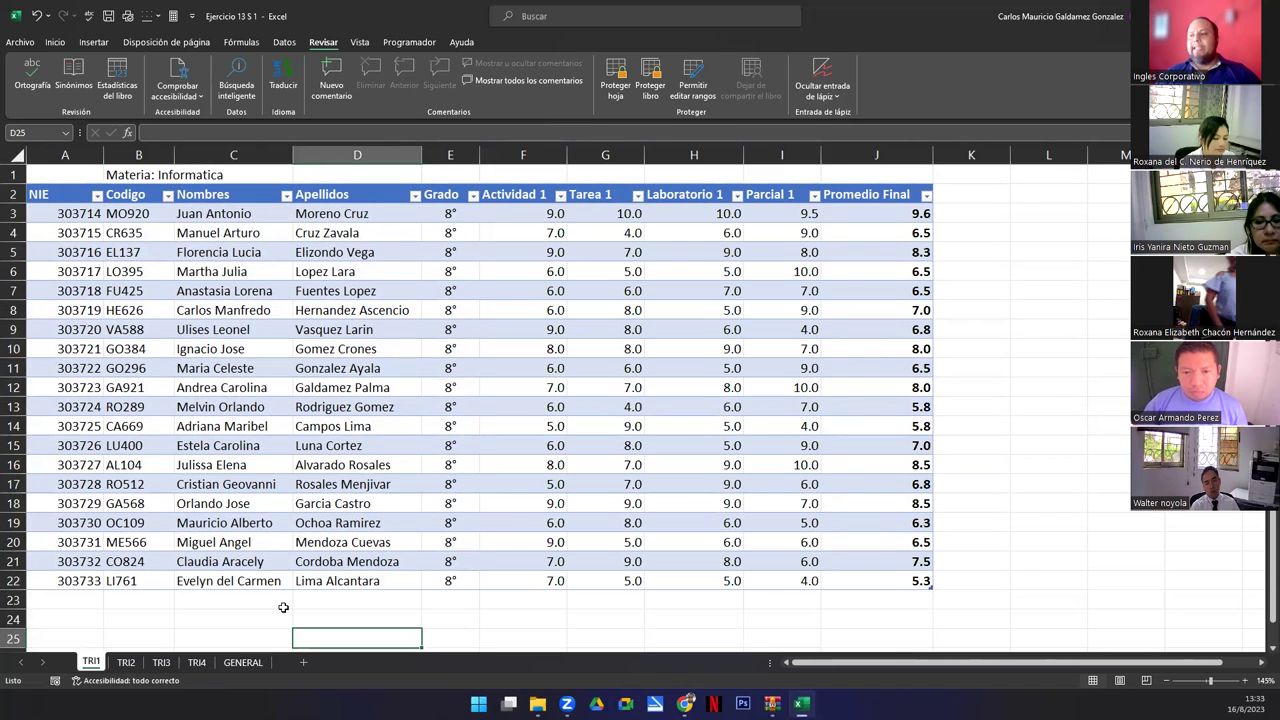
left_click(196, 662)
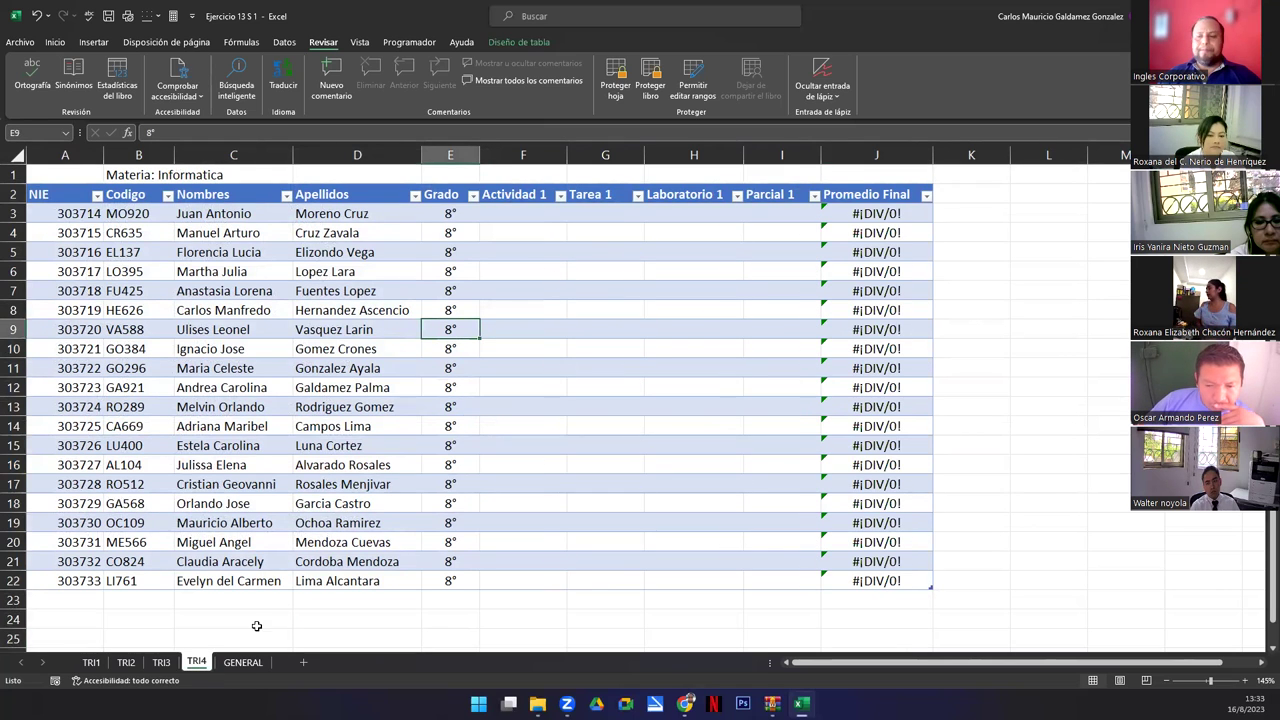
left_click(91, 663)
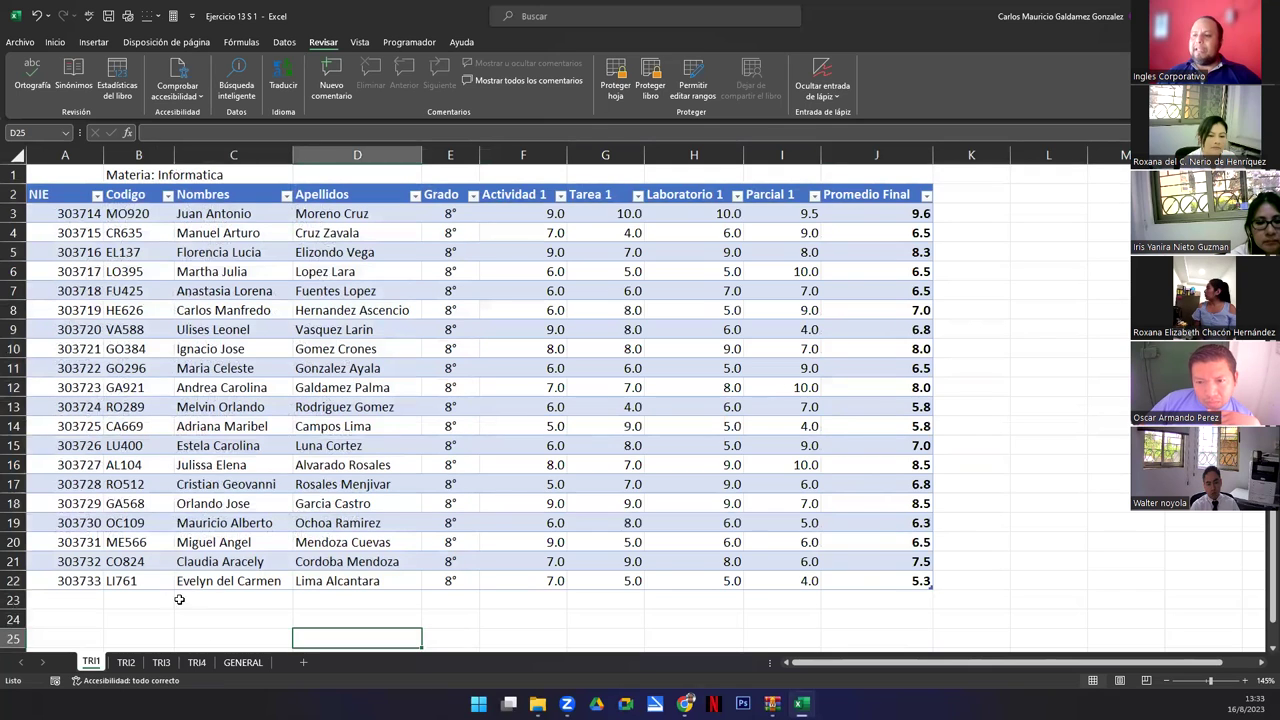
Protect the TRI1 sheet with a password and confirm the password when prompted.
left_click(516, 216)
left_click(613, 78)
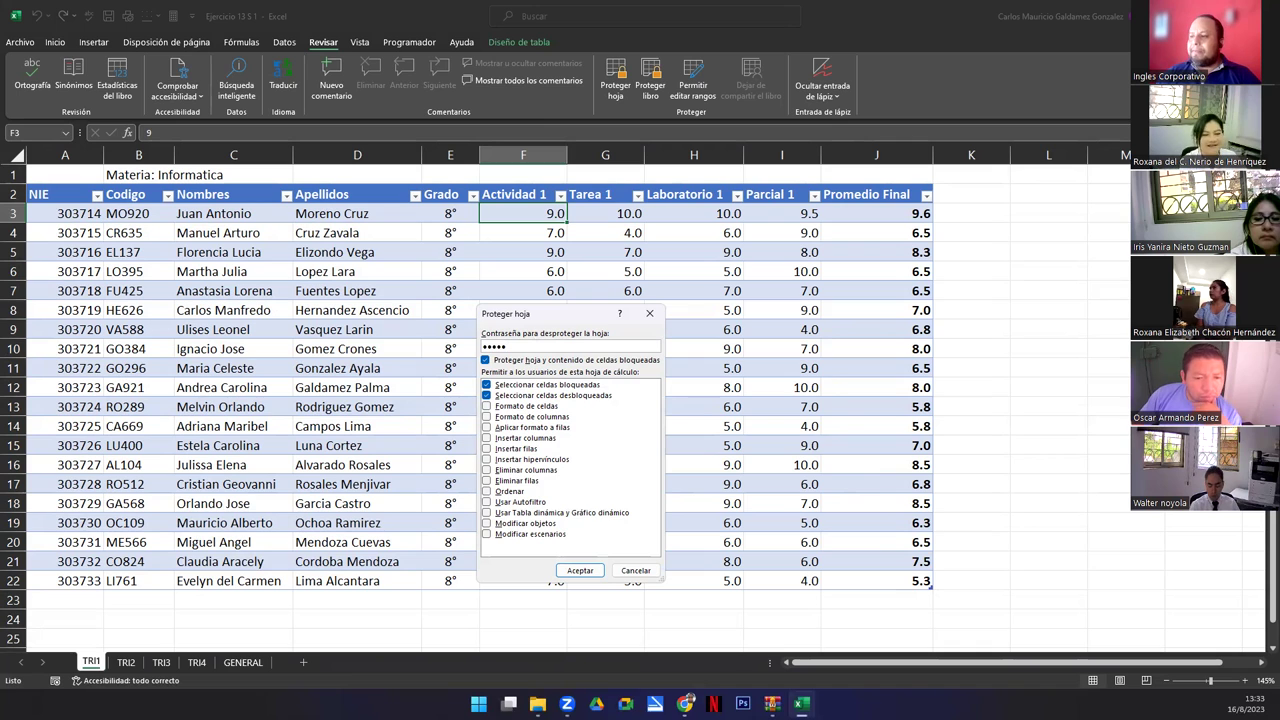
left_click(580, 570)
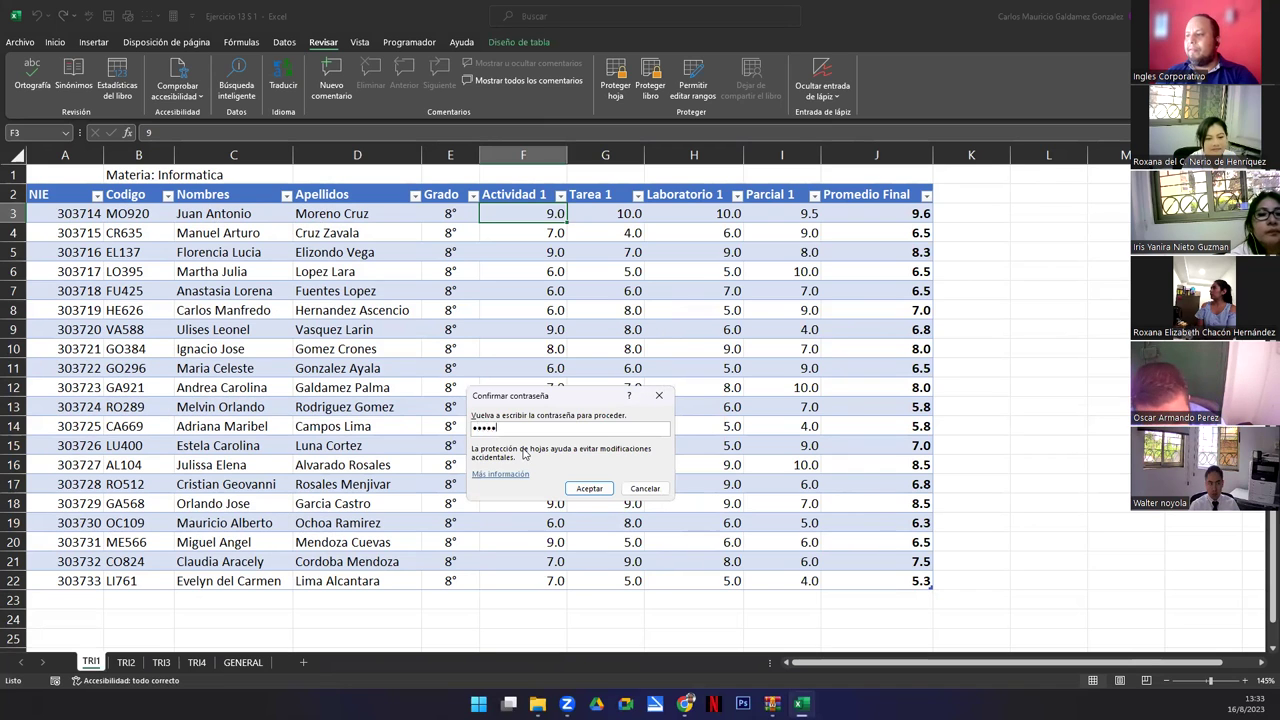
left_click(588, 489)
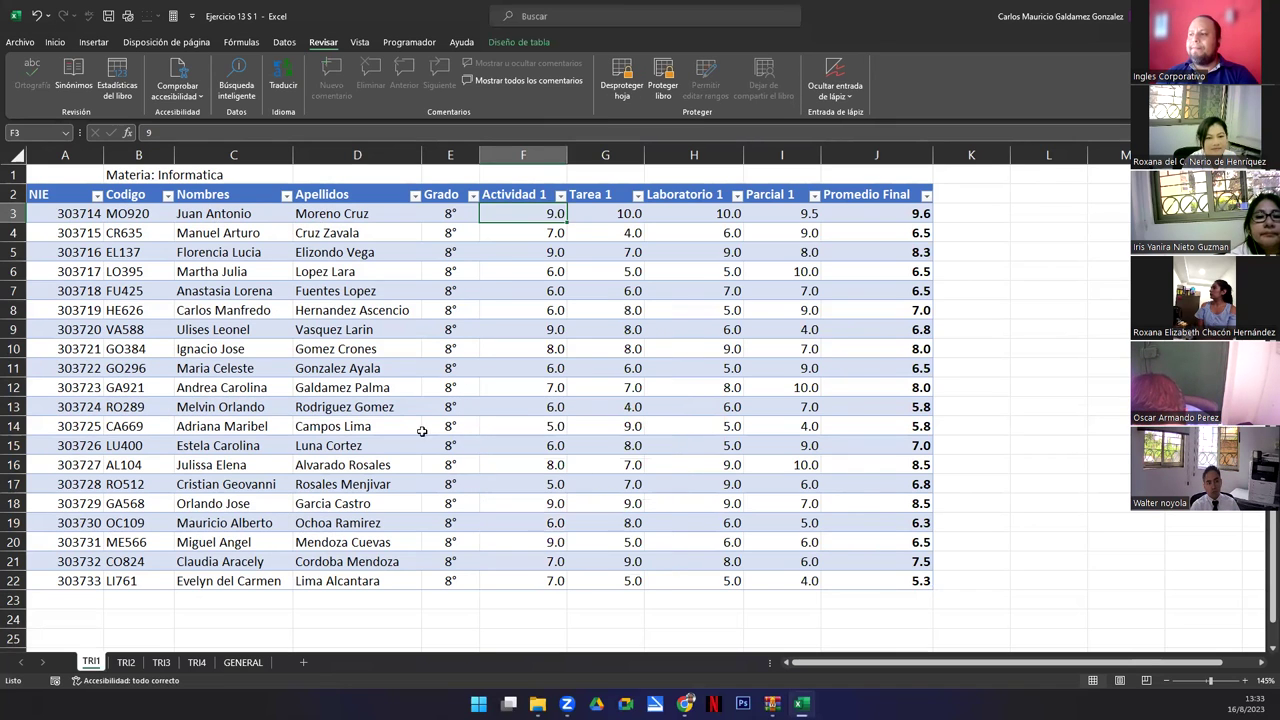
left_click(315, 370)
left_click(576, 330)
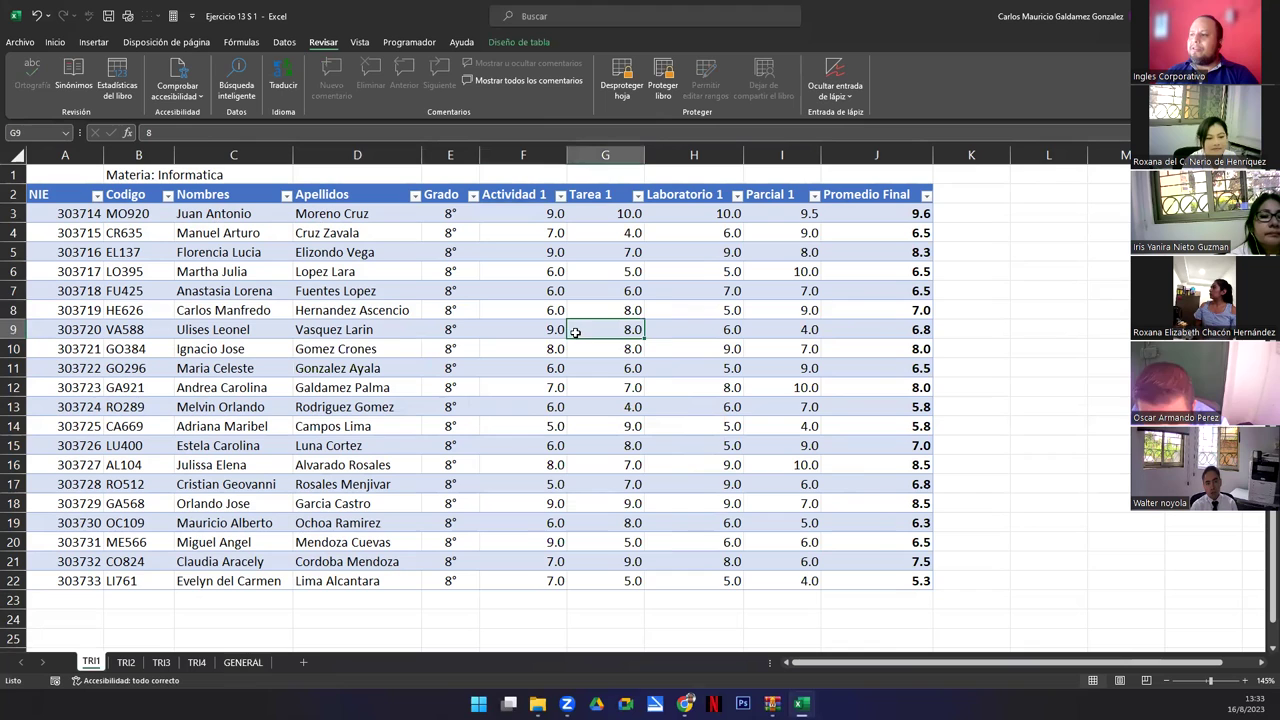
left_click(252, 289)
left_click(778, 284)
left_click(346, 199)
left_click(576, 478)
left_click(410, 338)
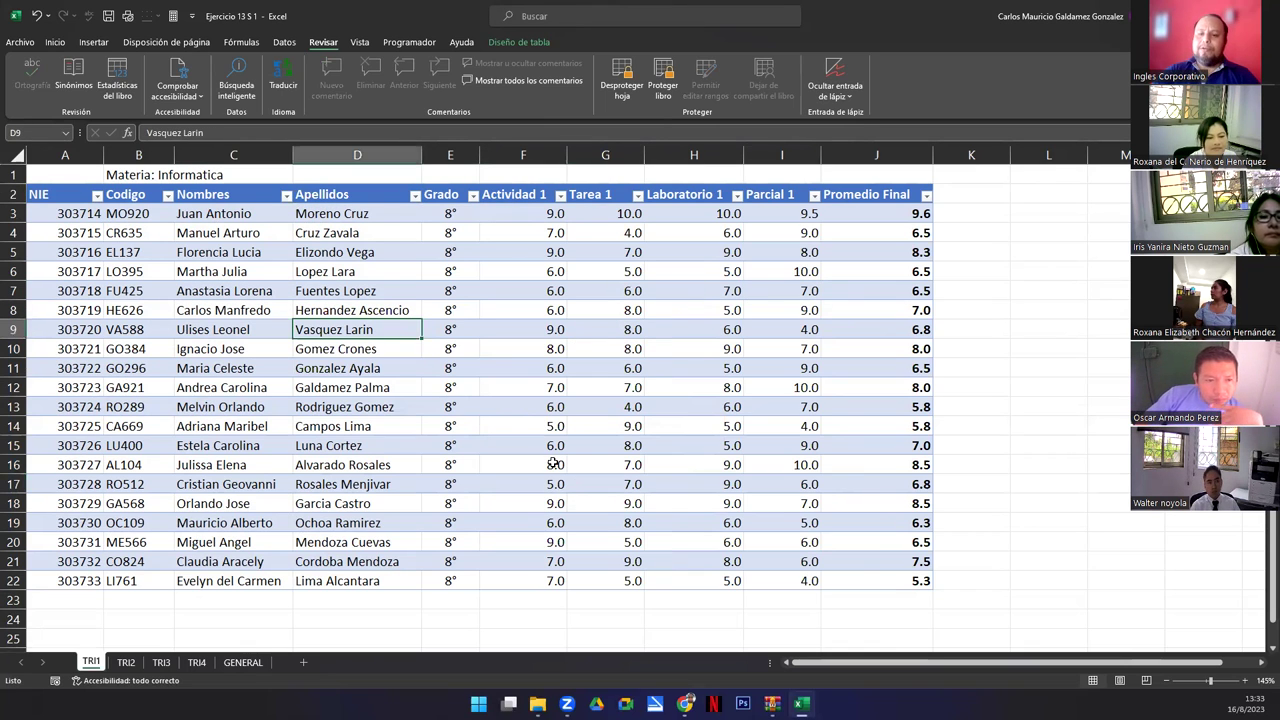
key("Delete")
key("Return")
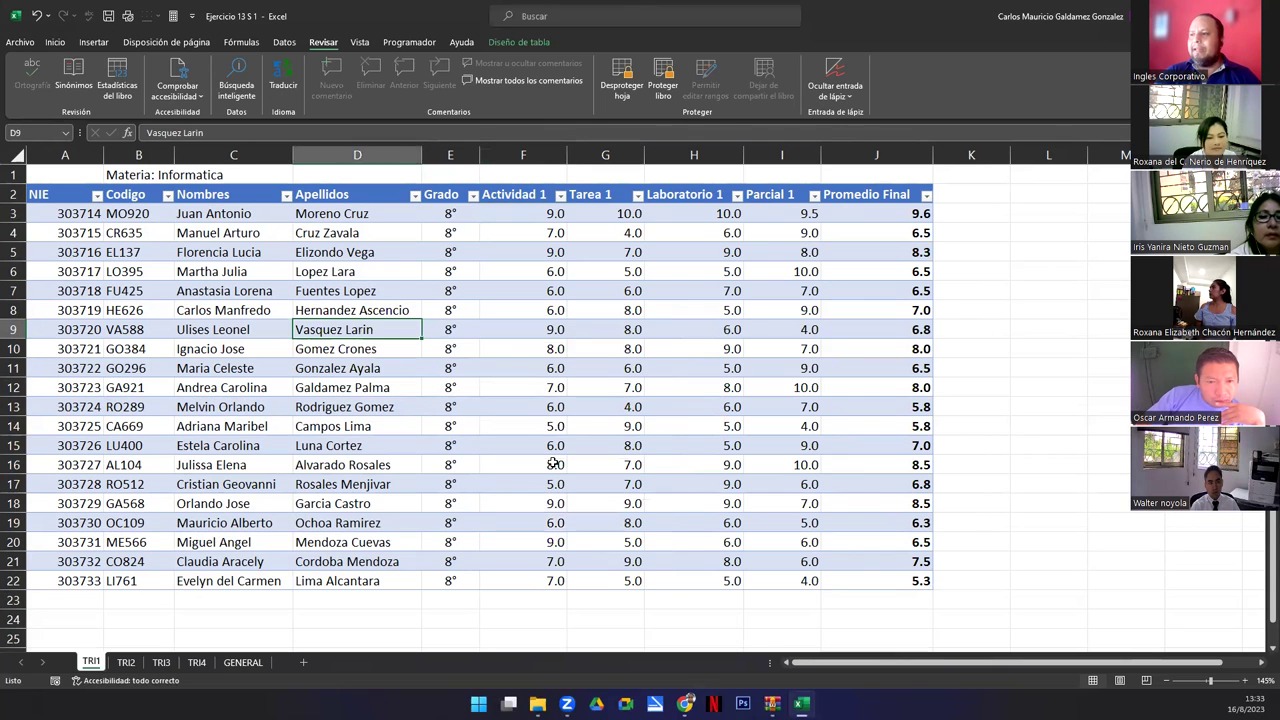
key("Right")
key("Right")
key("Delete")
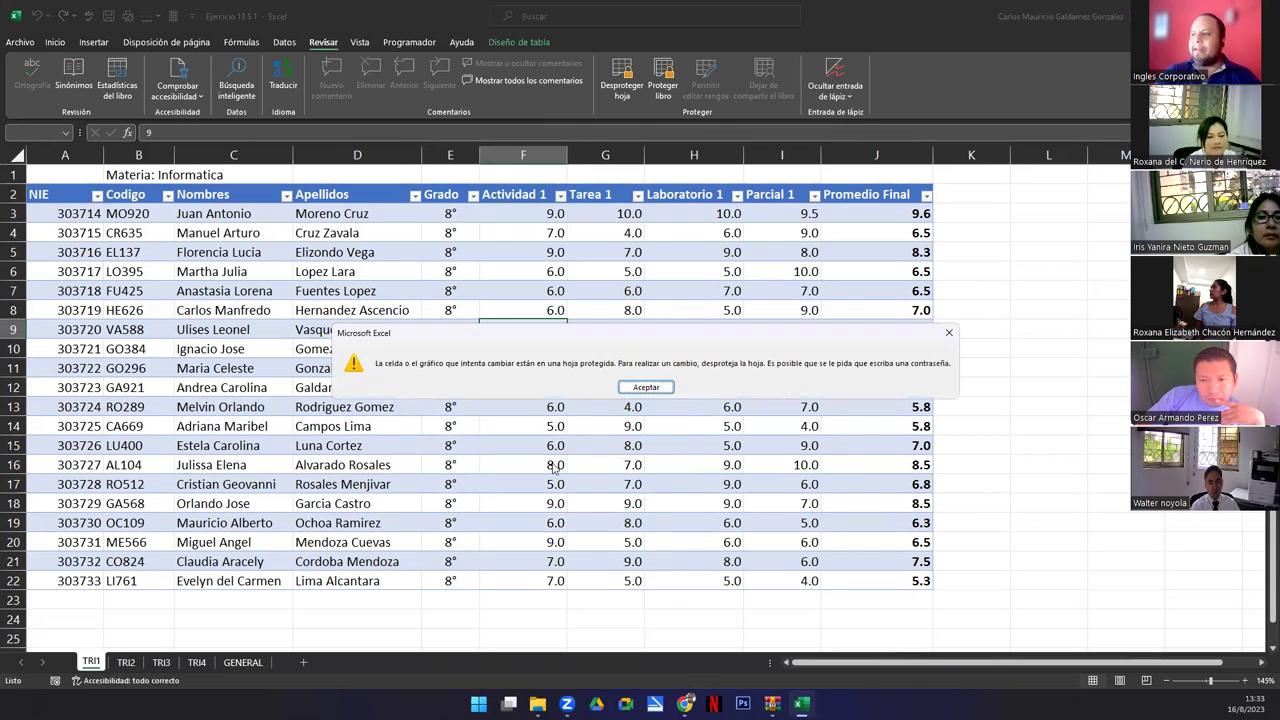
key("Return")
key("Right")
key("Down")
key("Down")
key("Down")
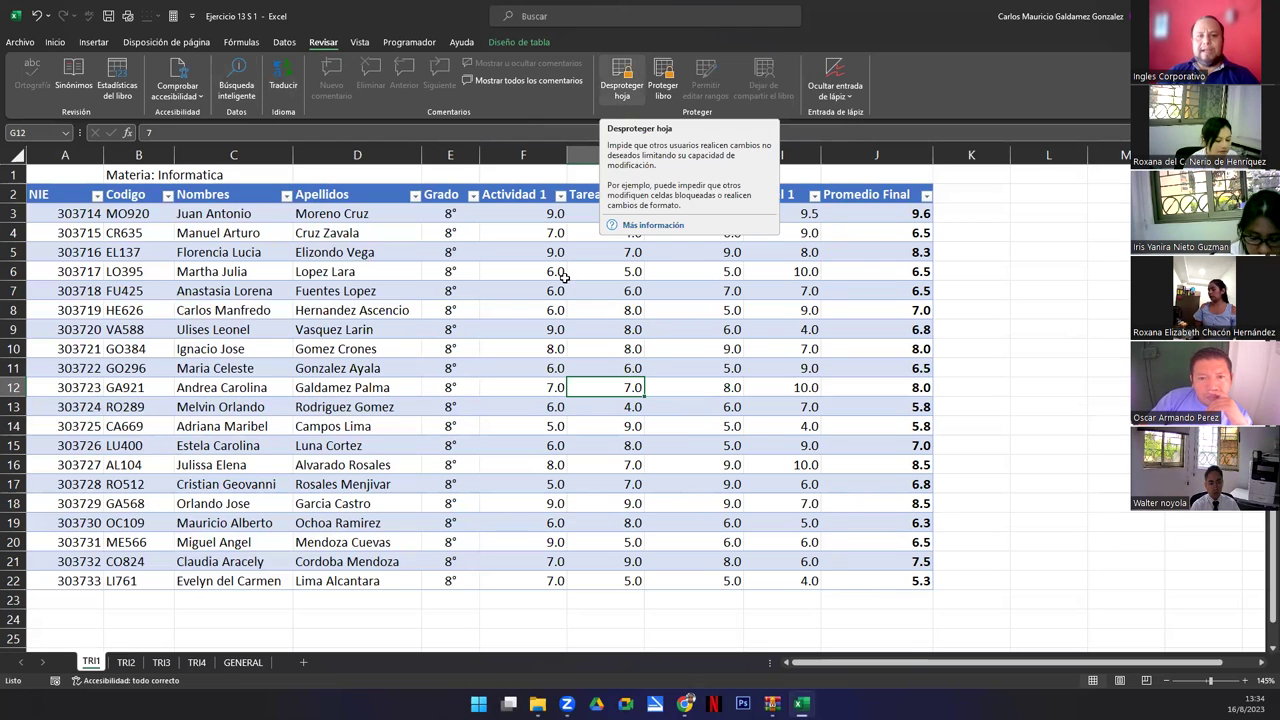
left_click(401, 389)
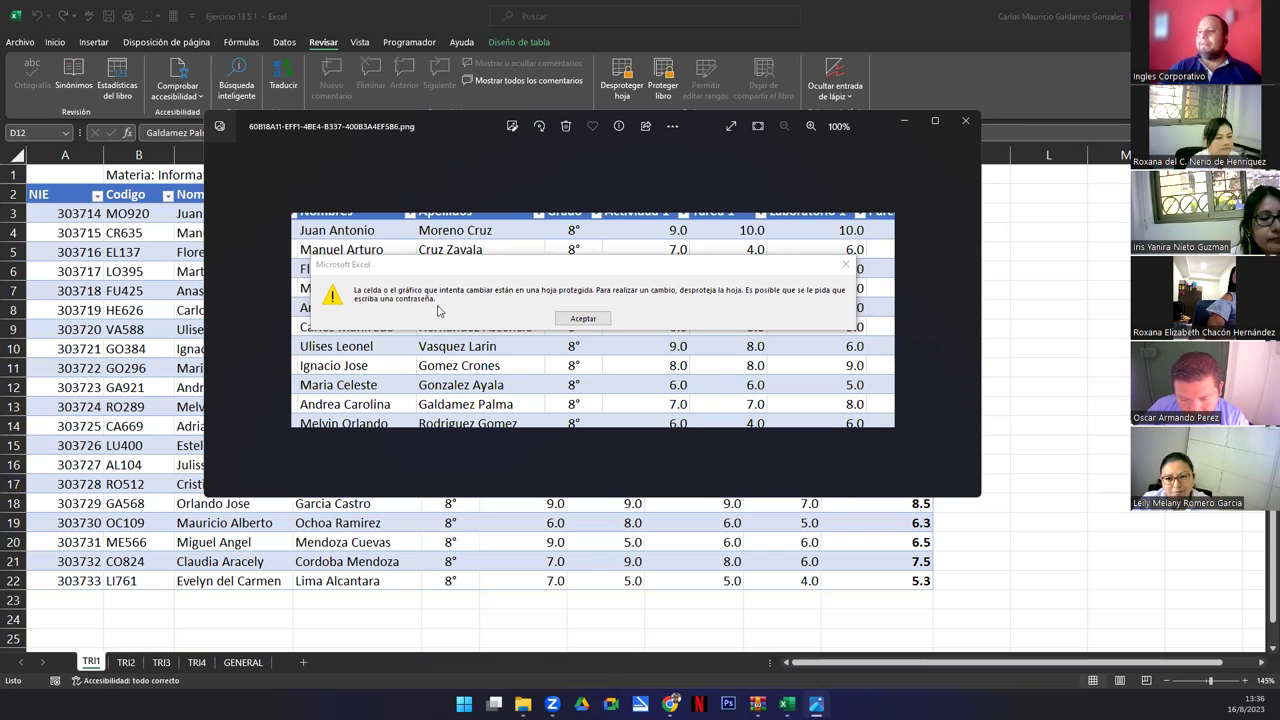
Close the screenshot viewer and verify that deleting TRI1 grades E6:I15 is blocked by protection.
left_click(965, 121)
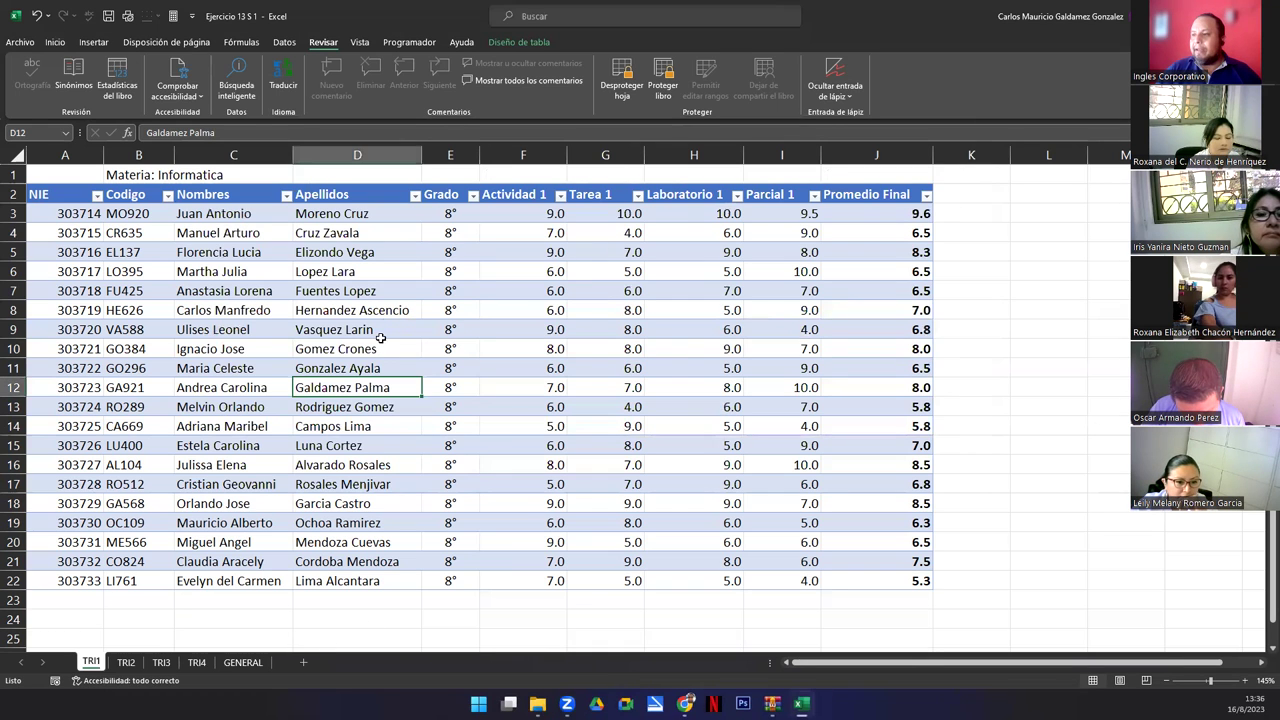
left_click_drag(425, 269, 771, 452)
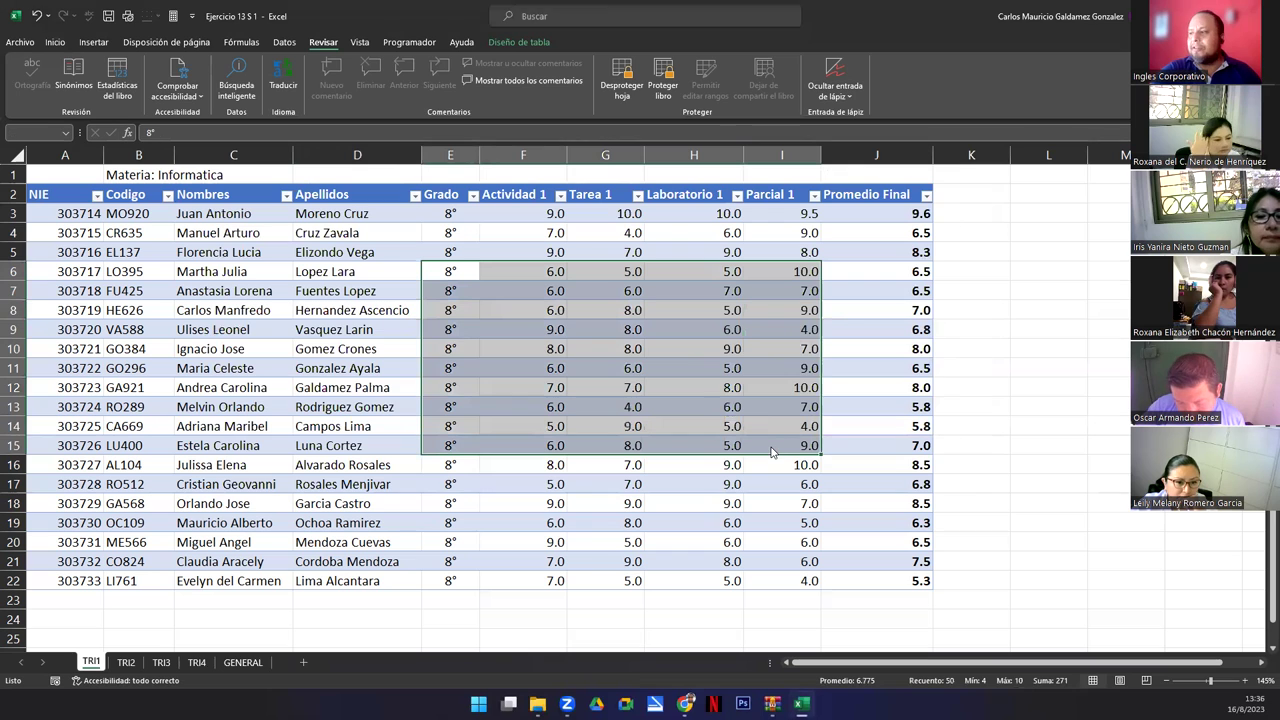
key("Delete")
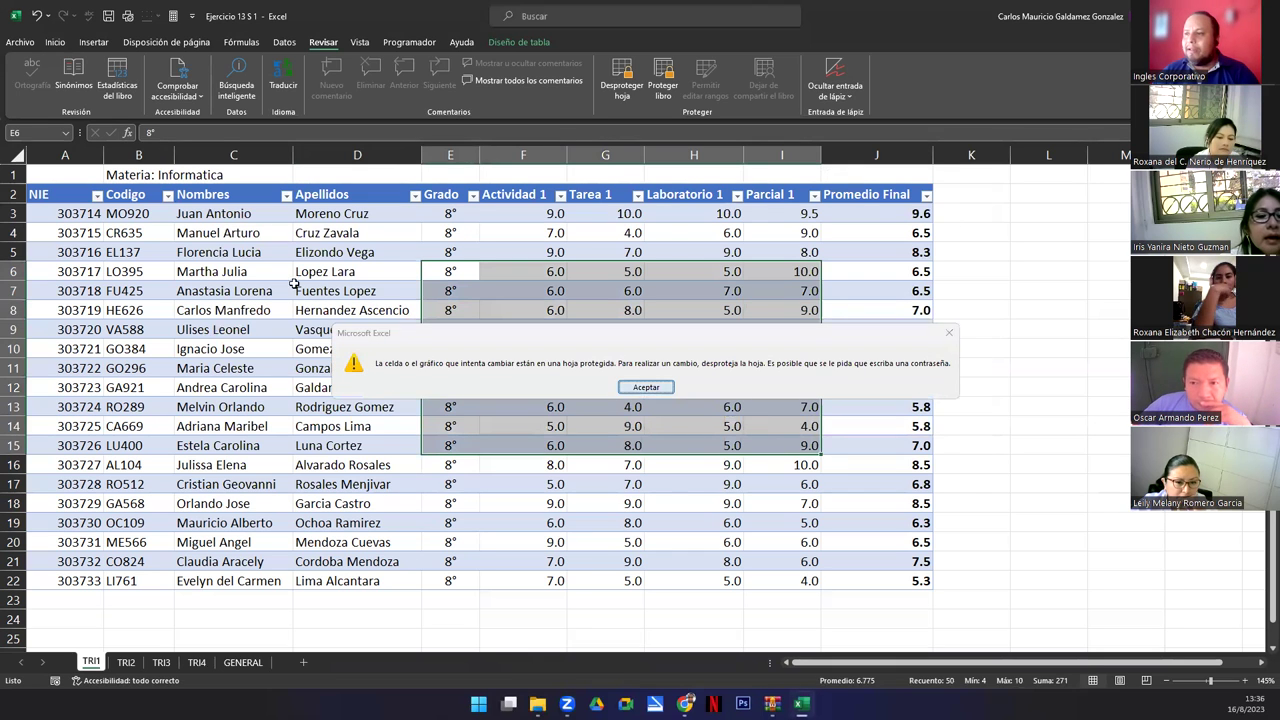
key("Return")
Copy the whole TRI1 grades table, see the paste at L2 refused, and add a new sheet.
left_click_drag(62, 194, 870, 575)
key("ctrl+c")
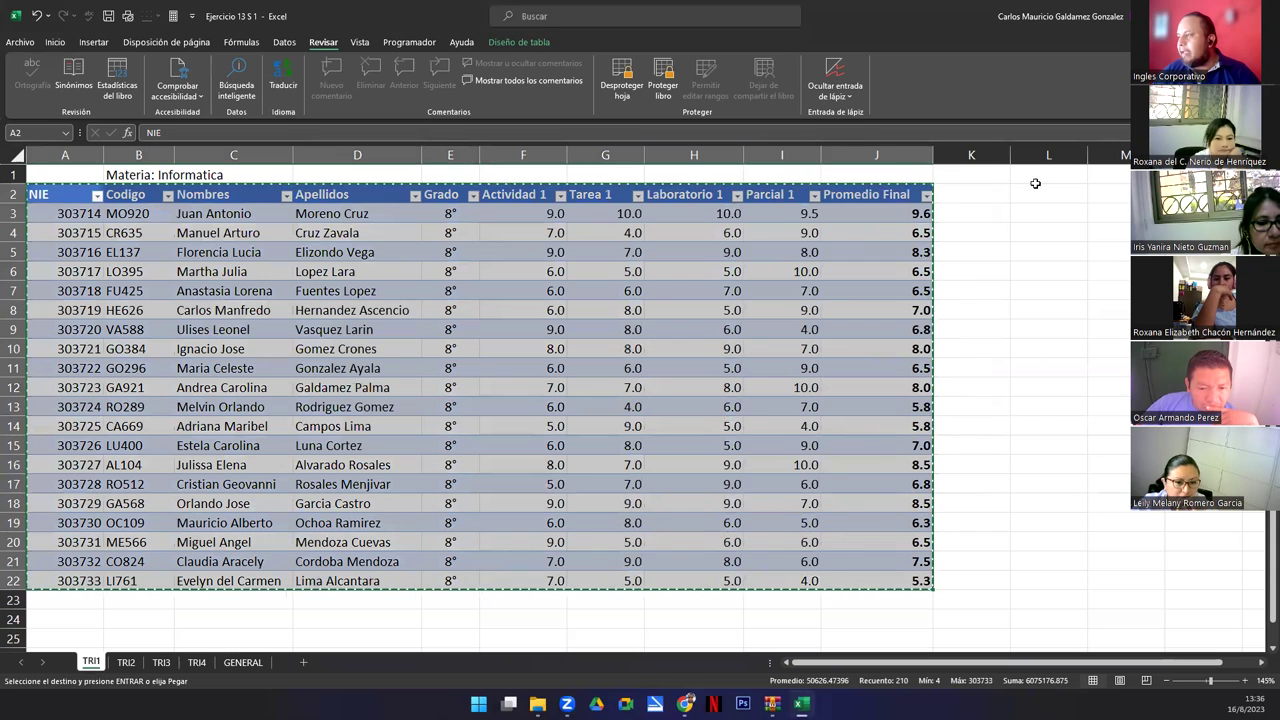
left_click(1035, 185)
key("ctrl+v")
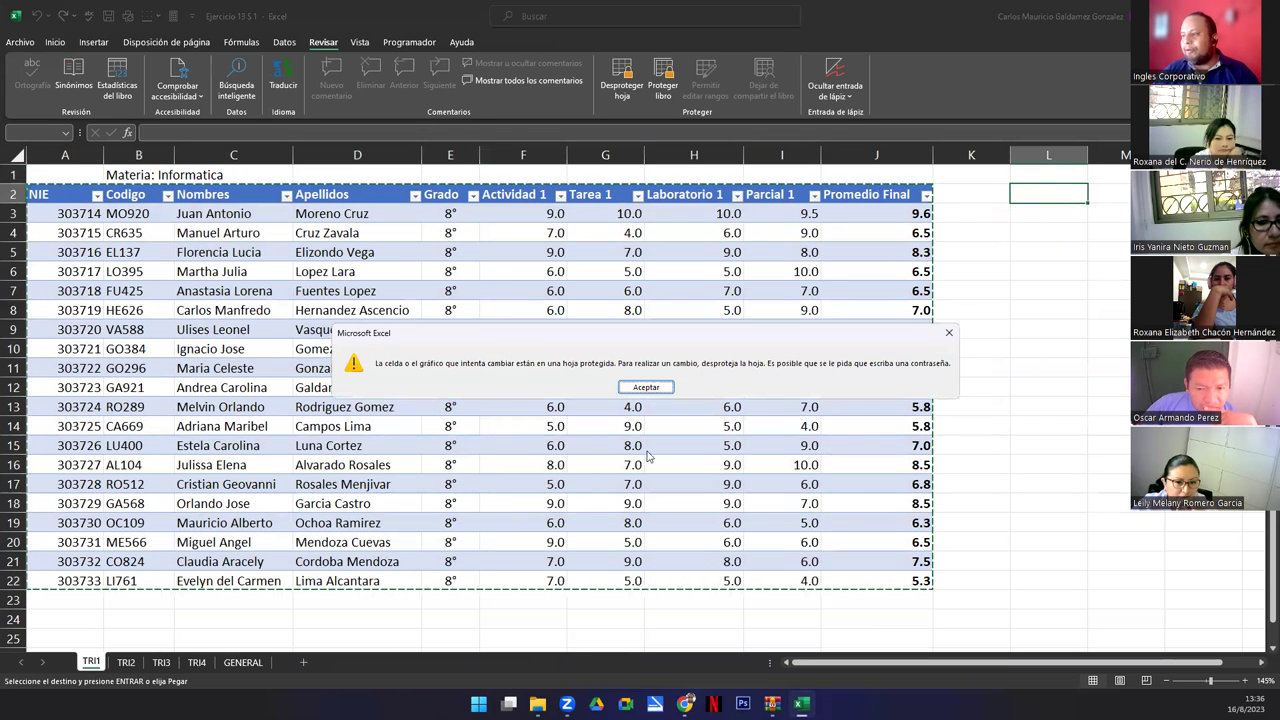
left_click(631, 386)
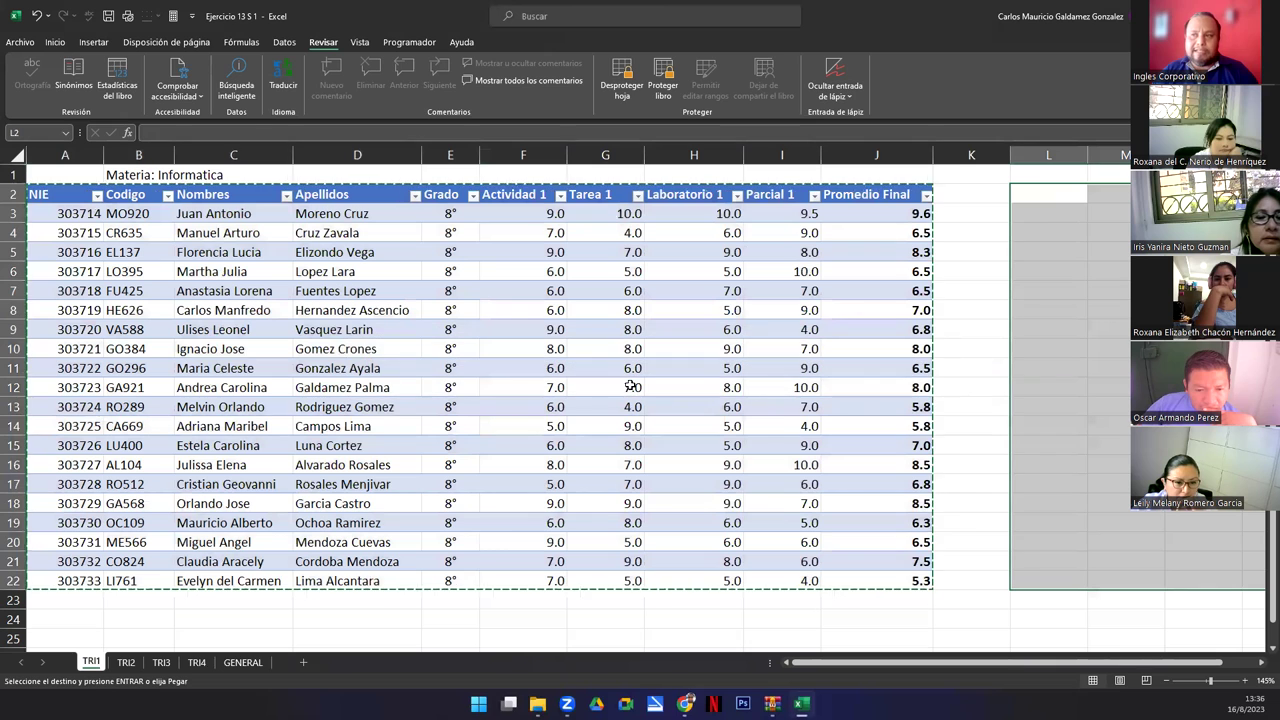
left_click(1044, 192)
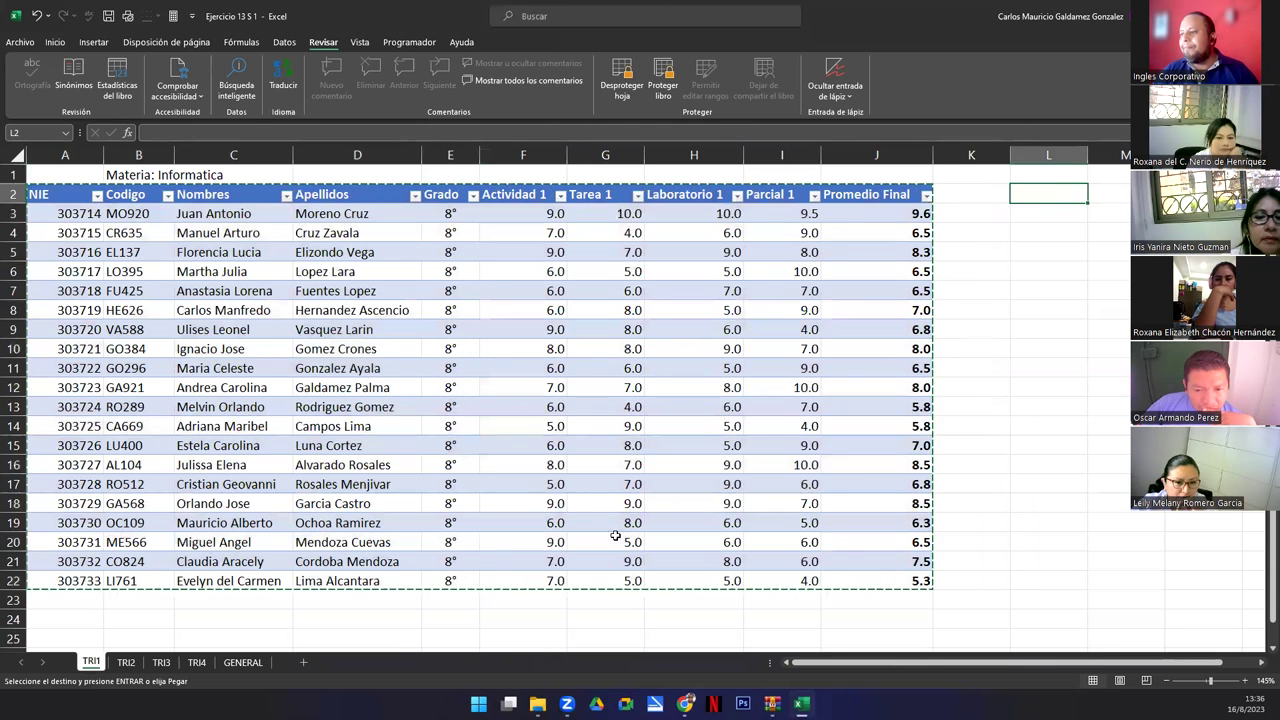
left_click(303, 662)
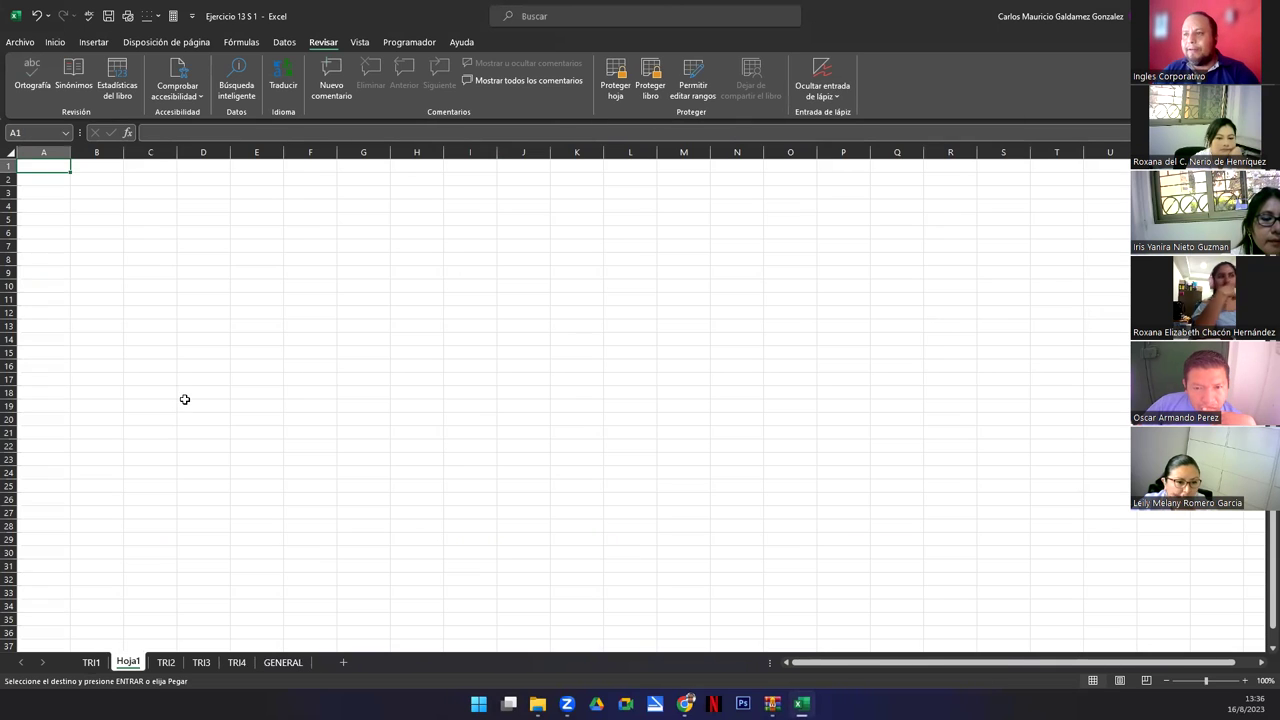
Paste the copied TRI1 table into Hoja1 and move the GENERAL sheet to the front.
key("ctrl+v")
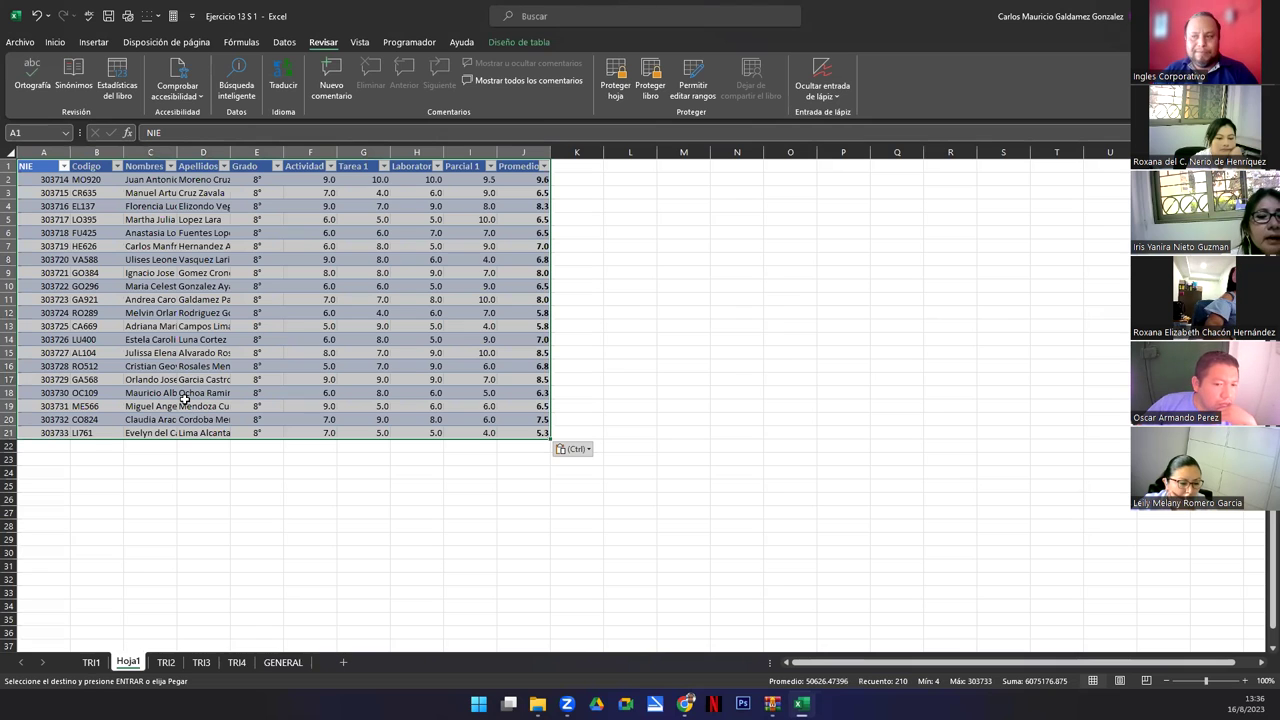
left_click(92, 664)
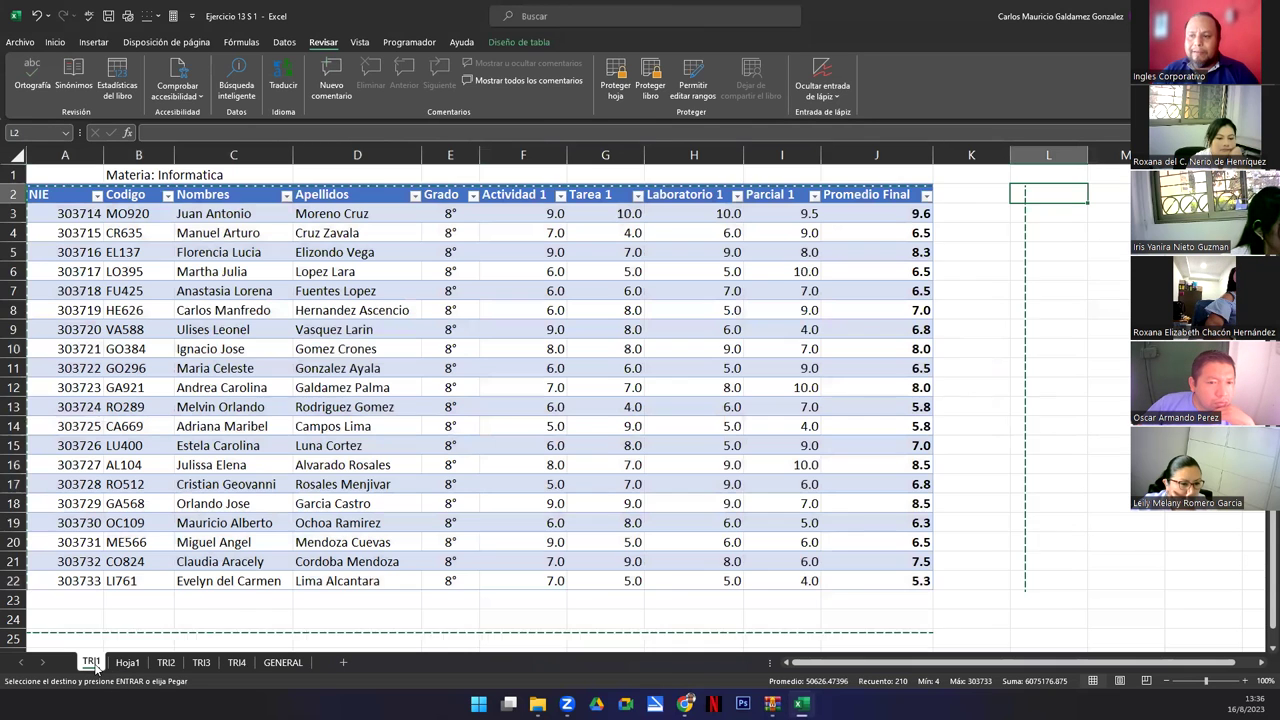
left_click(124, 664)
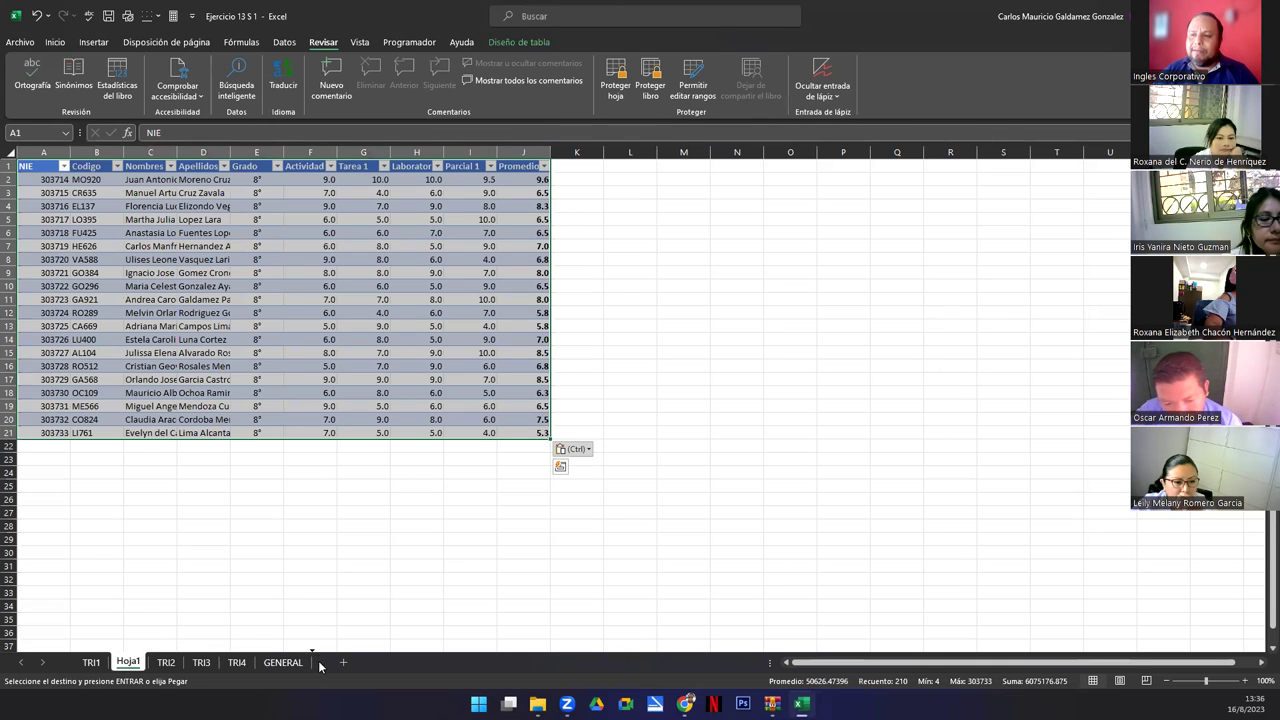
left_click_drag(282, 662, 100, 668)
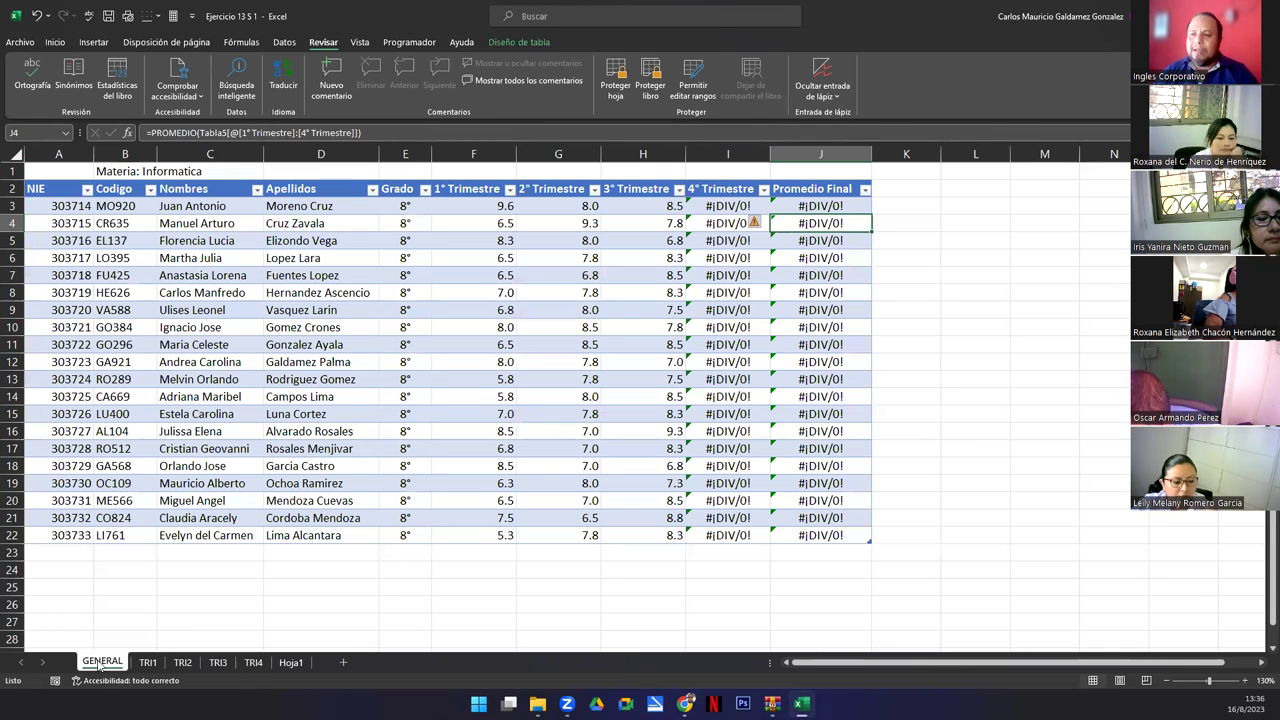
Delete the Hoja1 sheet from the workbook.
left_click(290, 662)
right_click(287, 665)
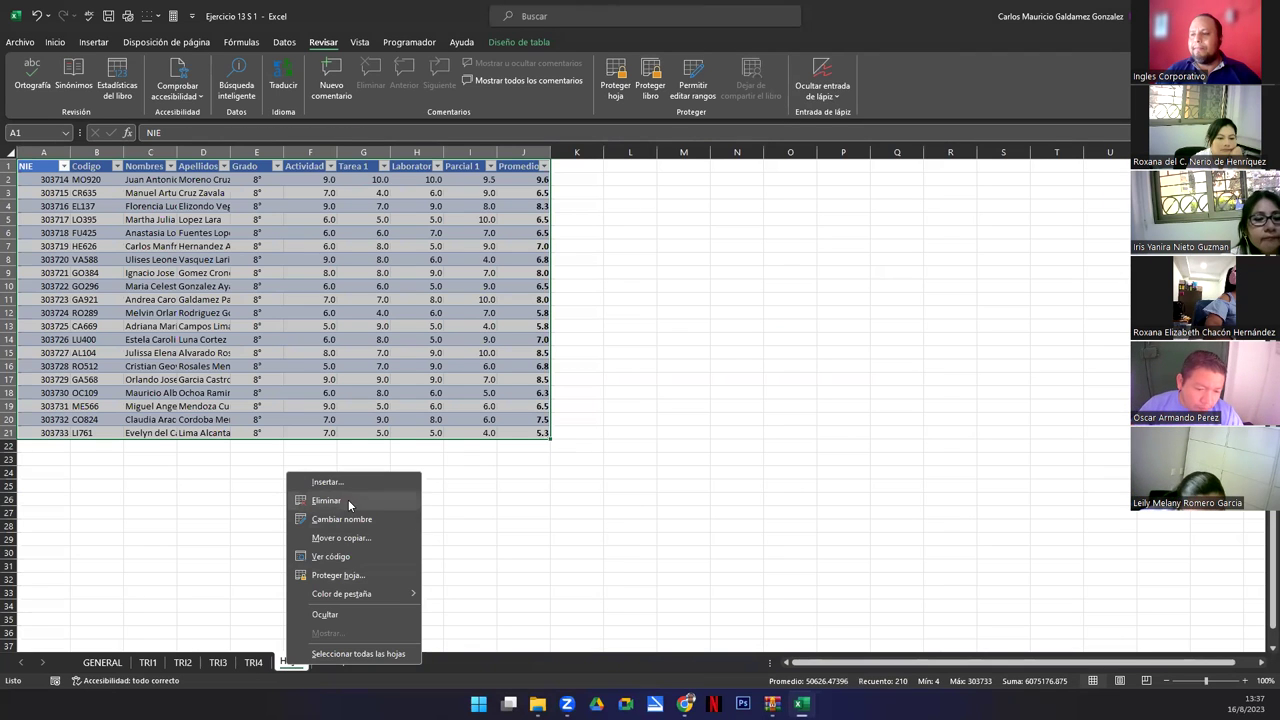
left_click(320, 503)
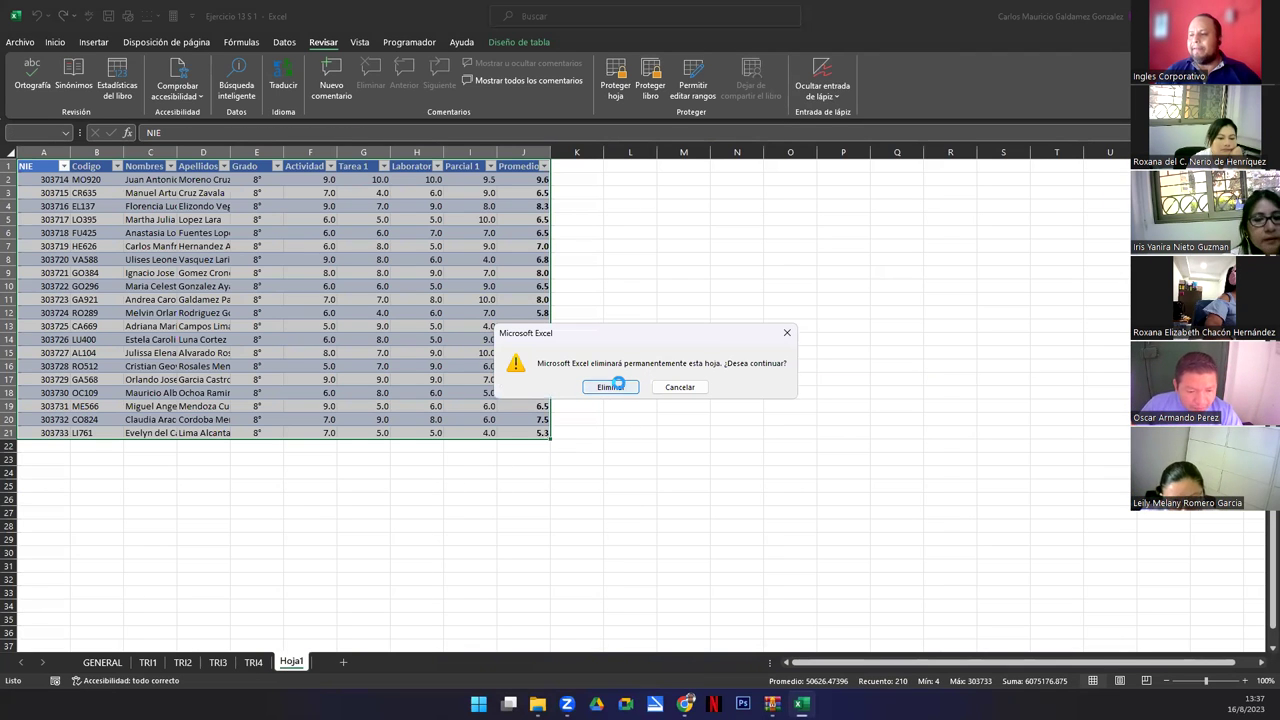
left_click(612, 383)
left_click(484, 401)
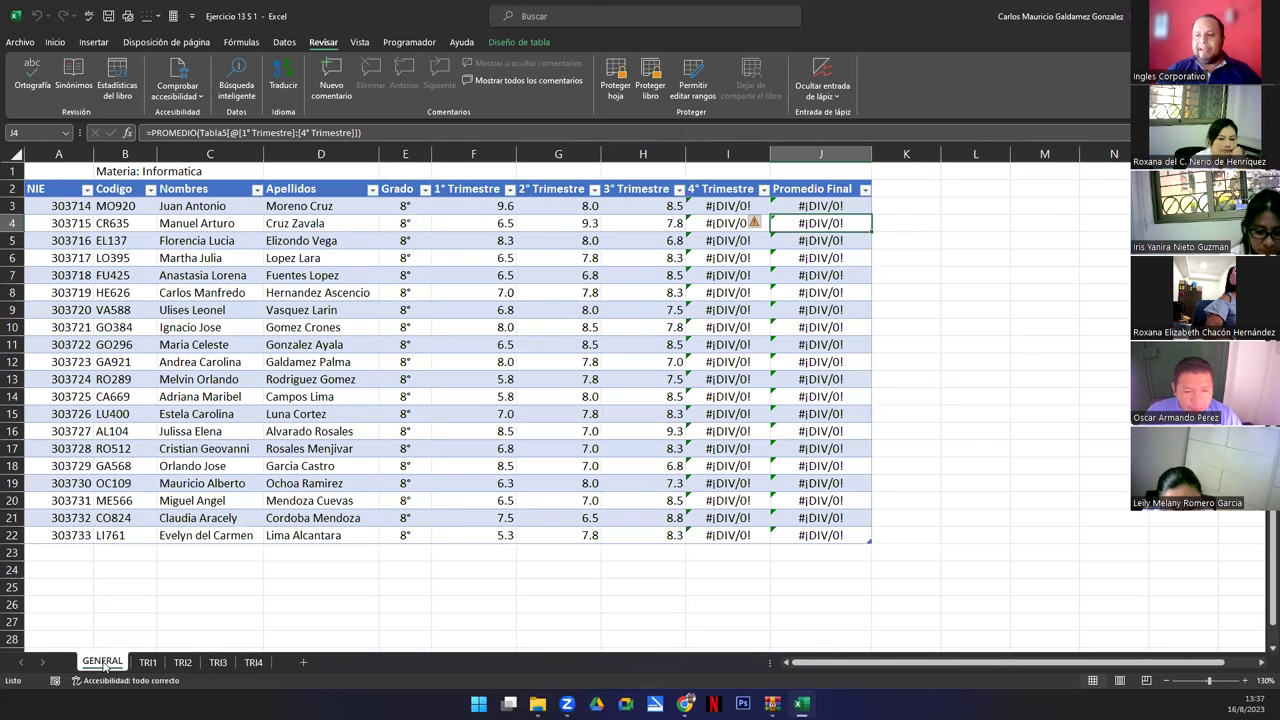
Move the GENERAL sheet after TRI4, then back in front of TRI1.
left_click(101, 662)
left_click_drag(280, 662, 282, 662)
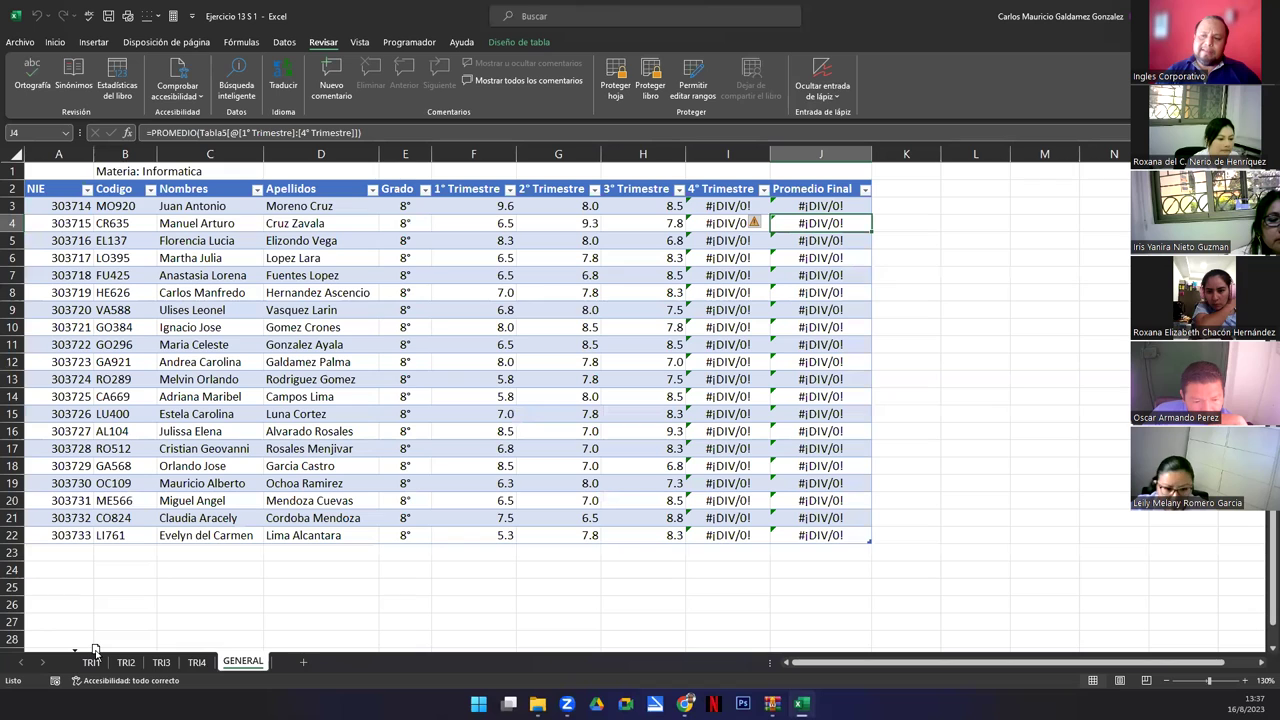
left_click_drag(95, 648, 97, 650)
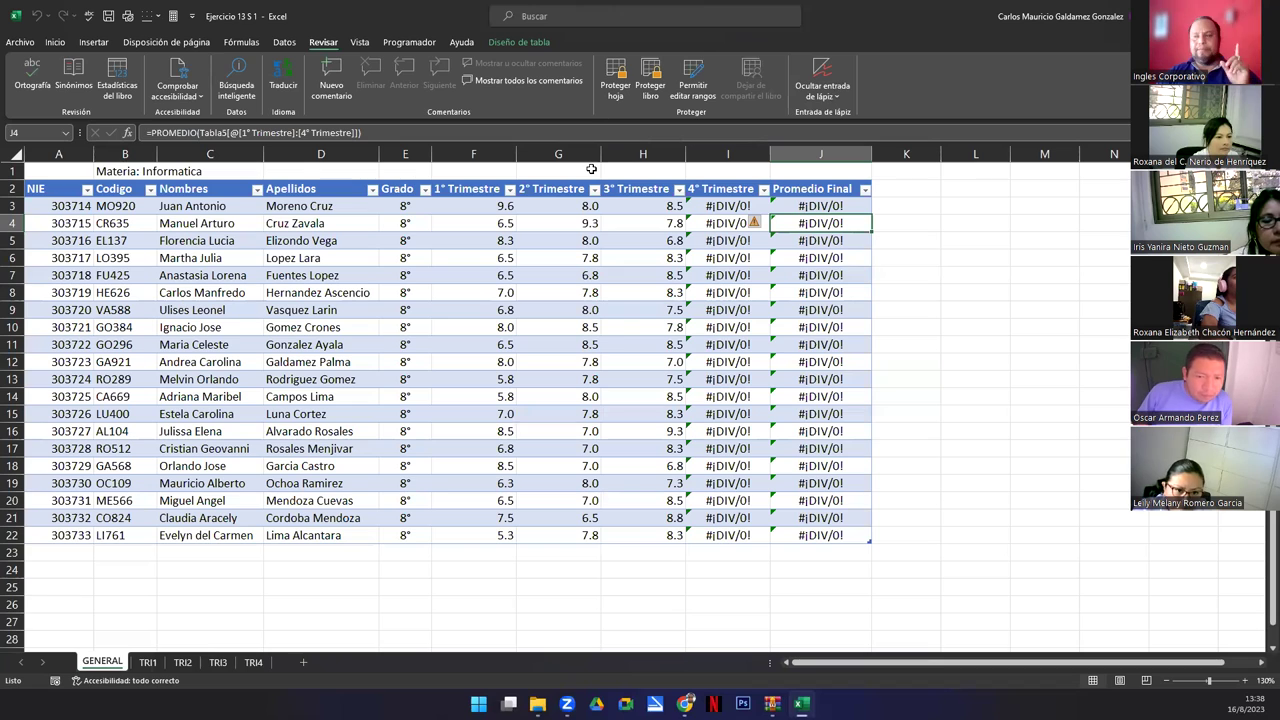
Protect the workbook structure with a password, entering it and then re-entering it to confirm.
left_click(648, 88)
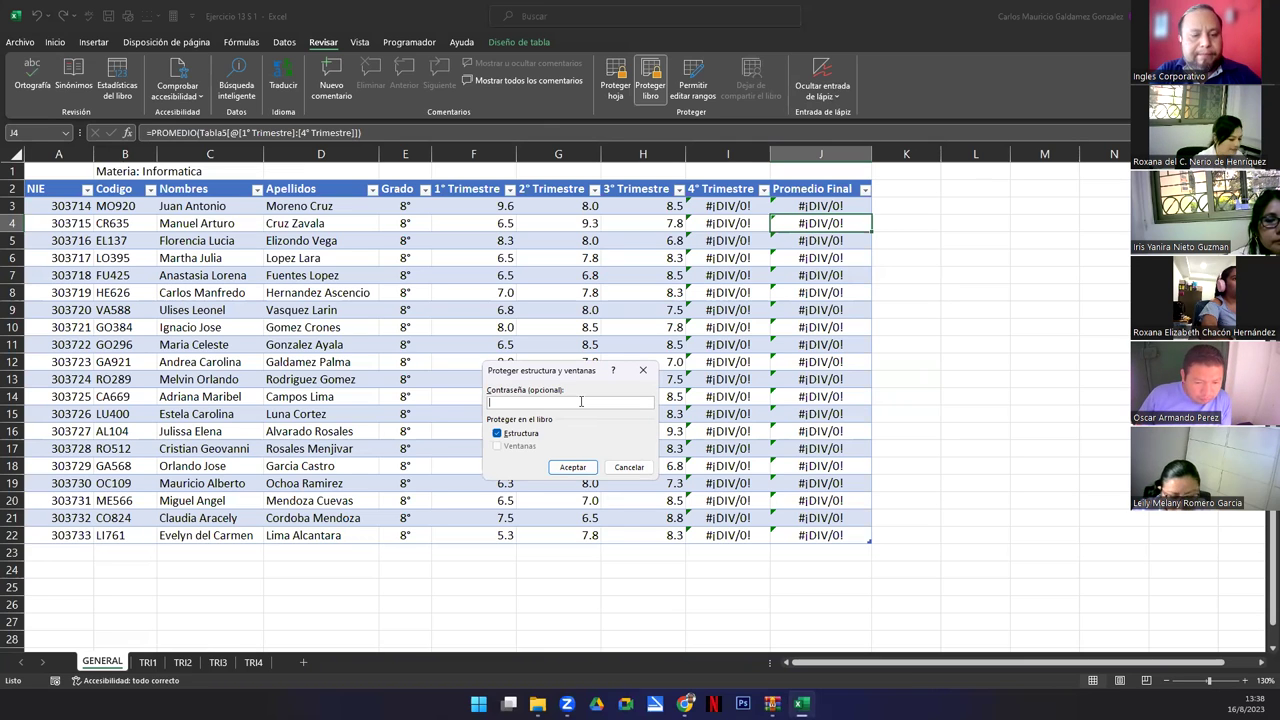
type("2345")
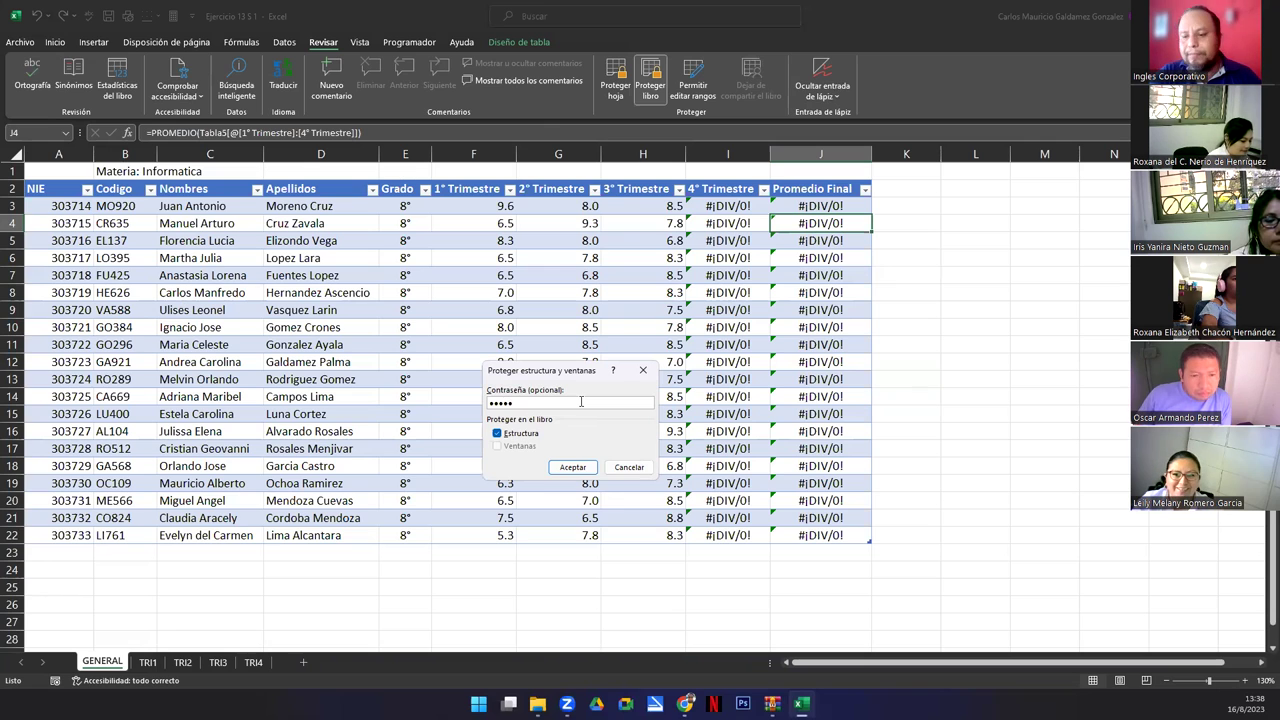
key("Return")
type("12")
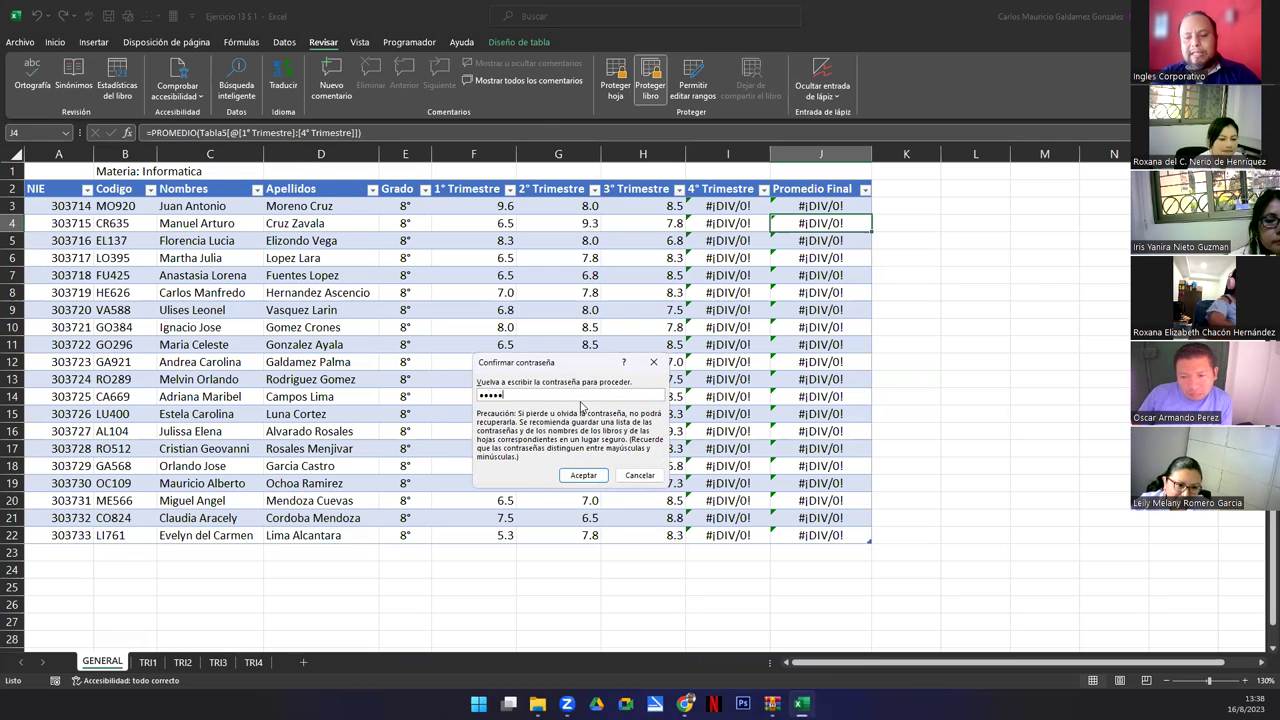
key("Return")
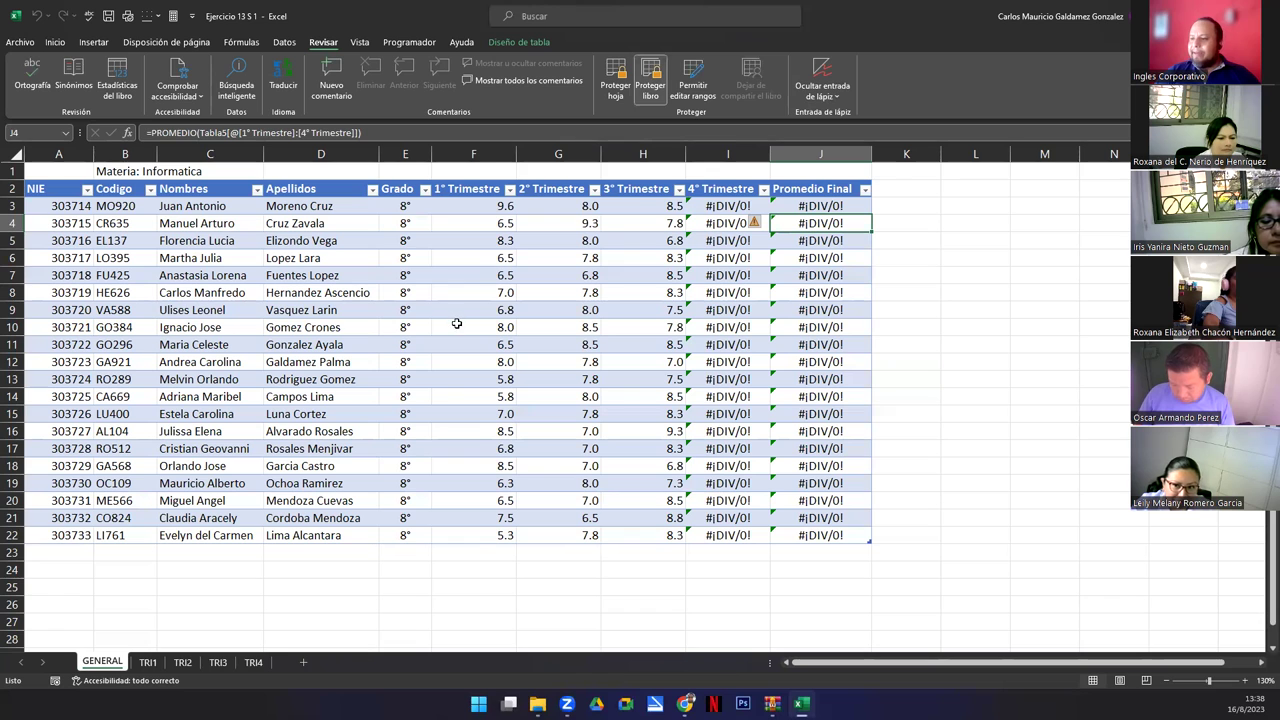
Try clearing TRI1's names and grades in rows 8–16, then dismiss the protected-sheet warning.
left_click(147, 663)
left_click_drag(225, 310, 714, 474)
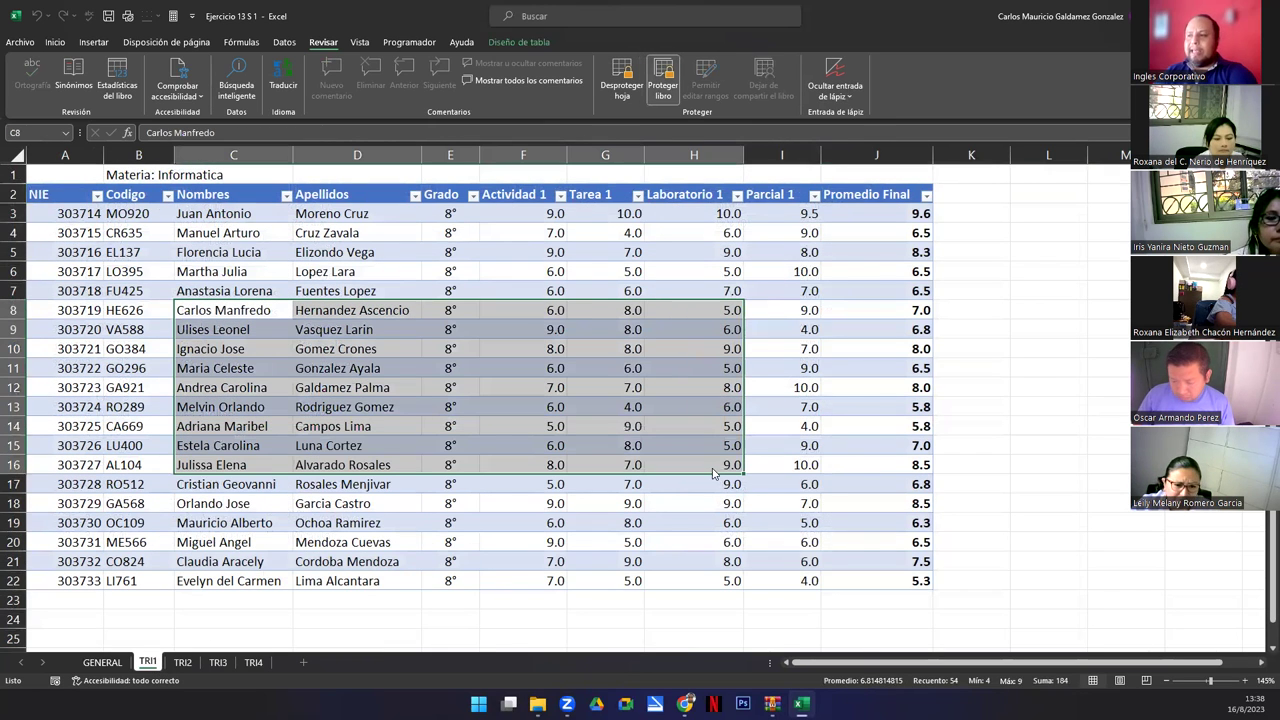
key("Delete")
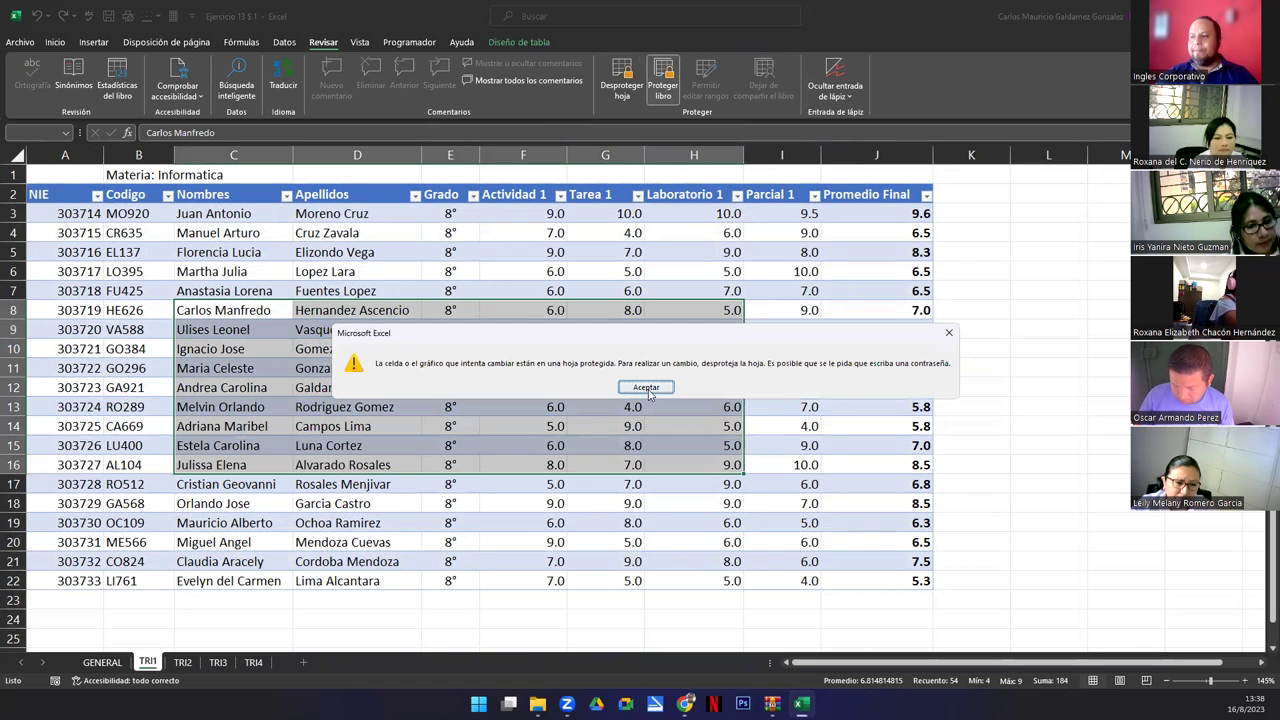
left_click(646, 388)
Clear TRI2 cells B9:F16, then undo the deletion to restore them.
left_click(182, 663)
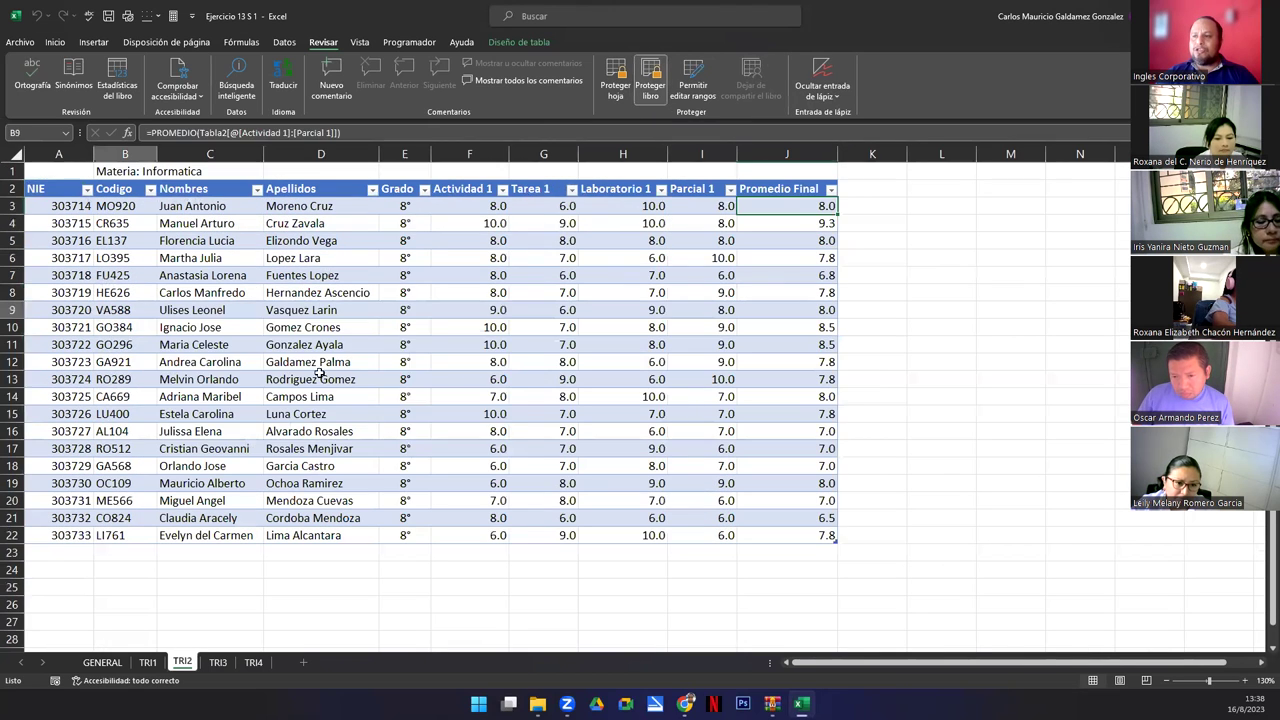
left_click_drag(319, 372, 497, 440)
key("Delete")
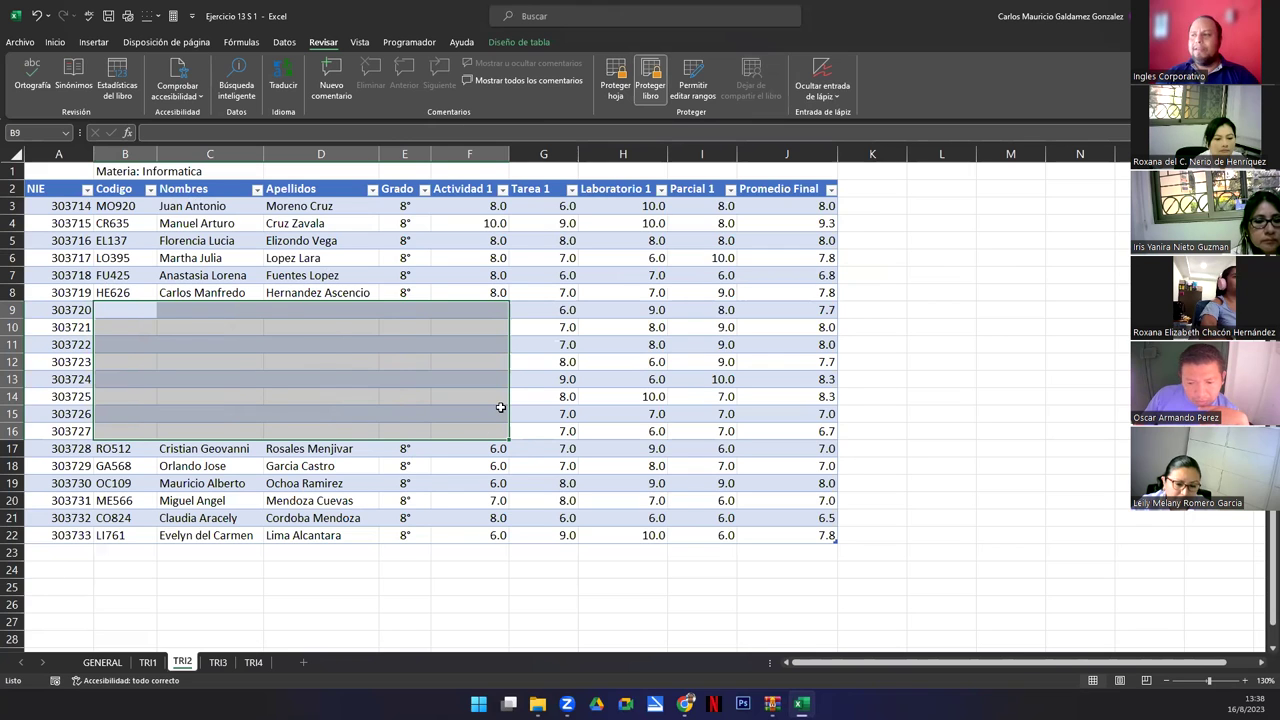
key("ctrl+z")
left_click(466, 407)
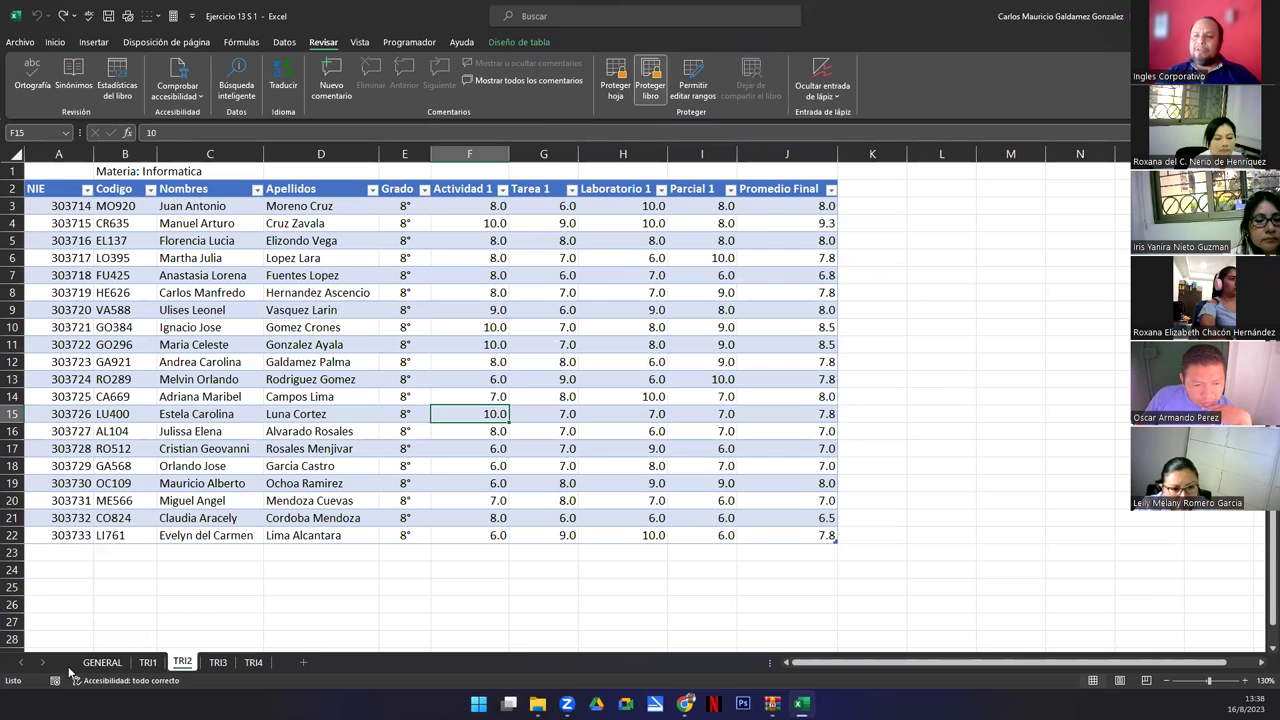
Attempt to rename the TRI4 sheet twice, dismiss the protection messages, and bring up its tab menu.
left_click(102, 663)
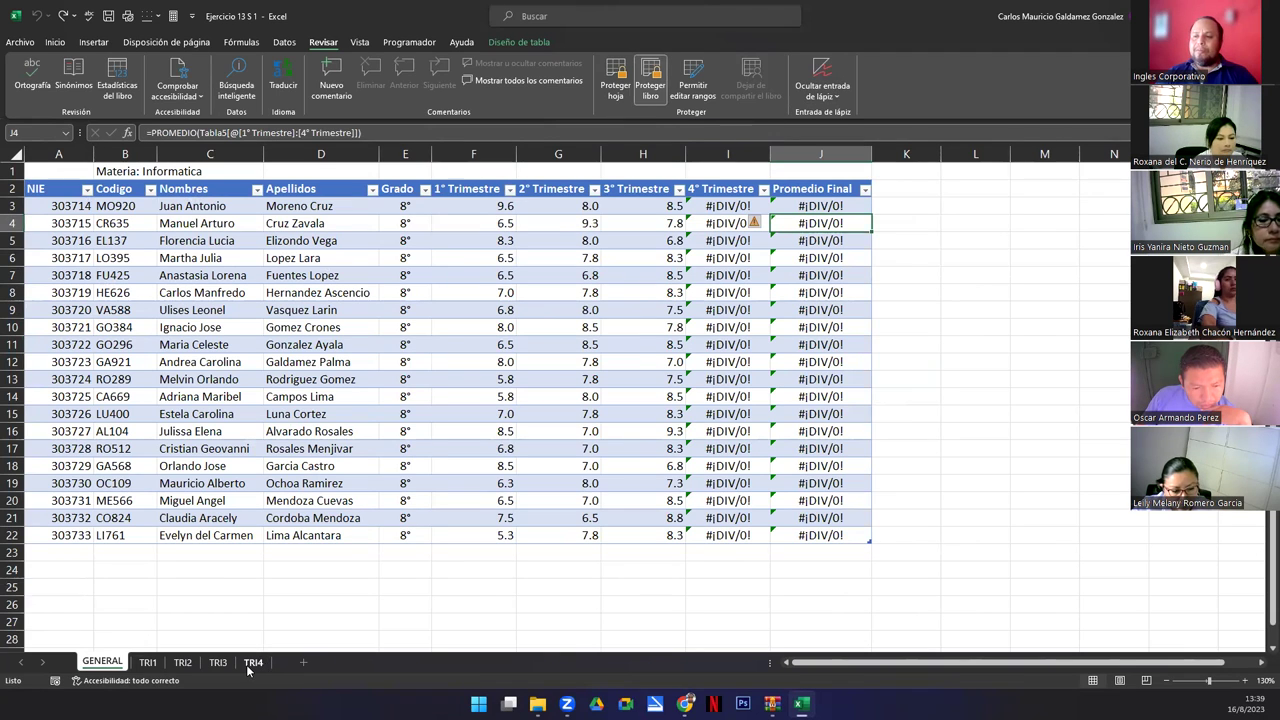
double_click(251, 665)
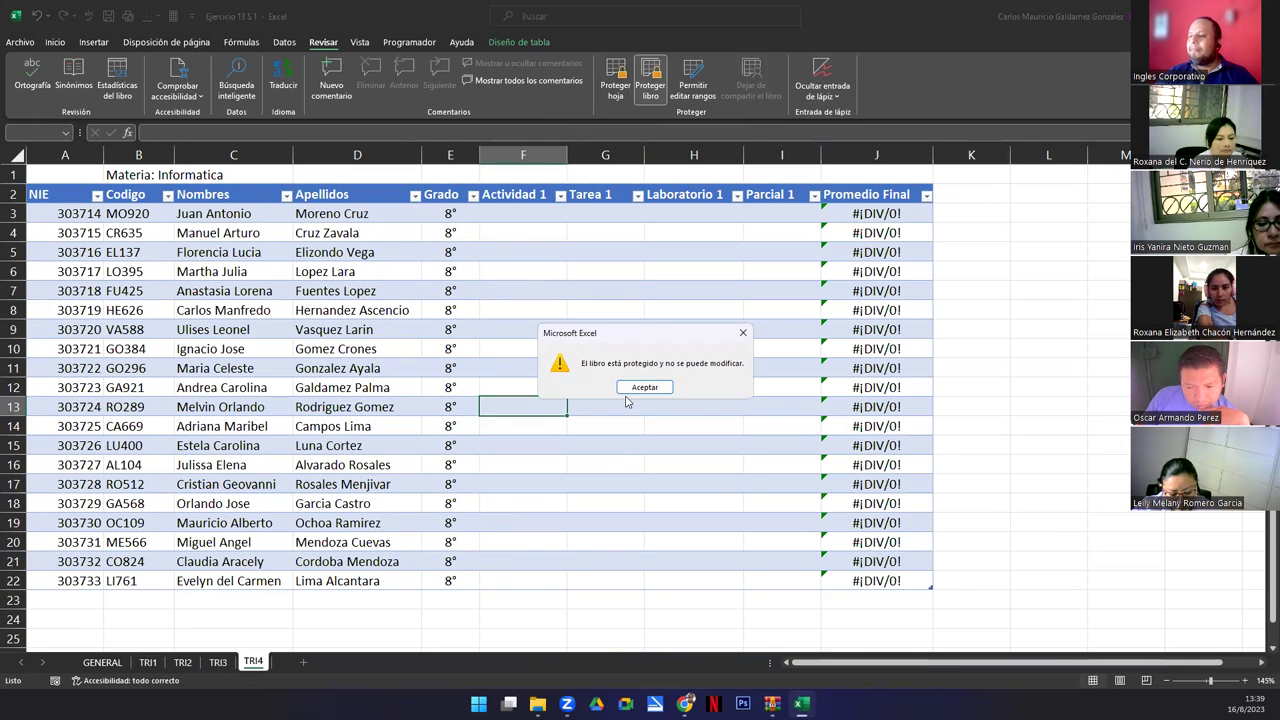
left_click(630, 388)
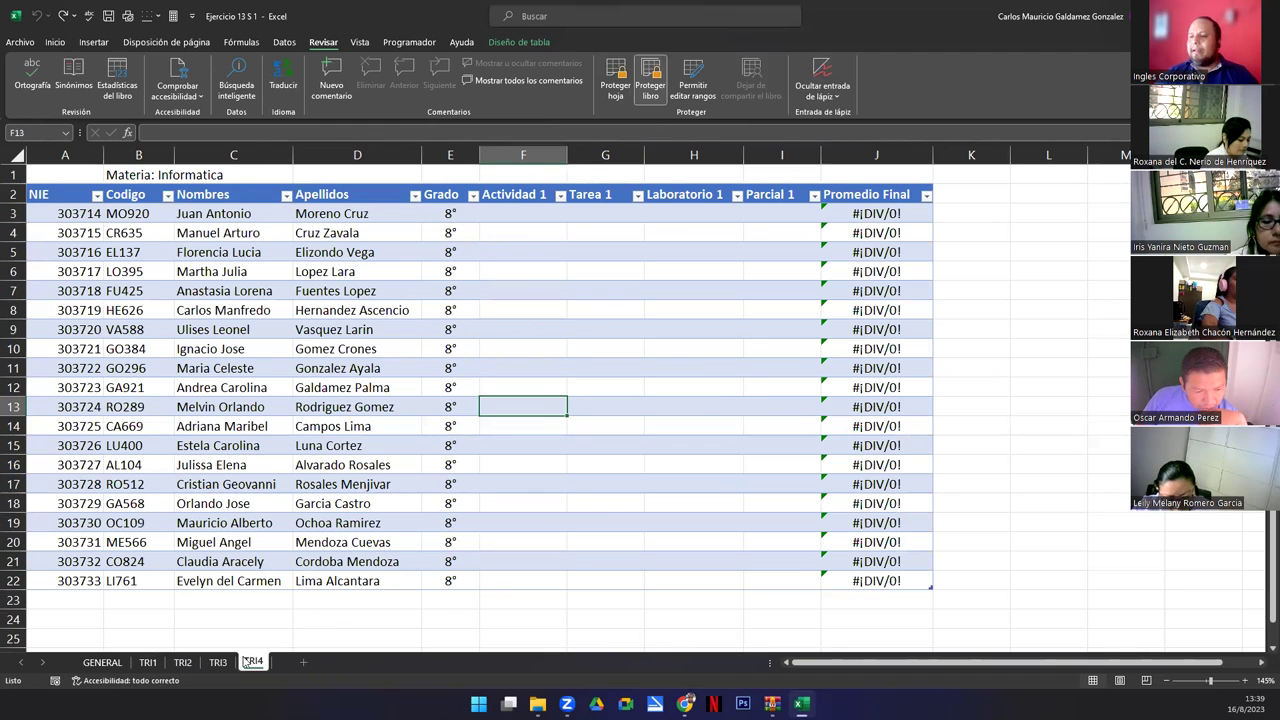
double_click(254, 663)
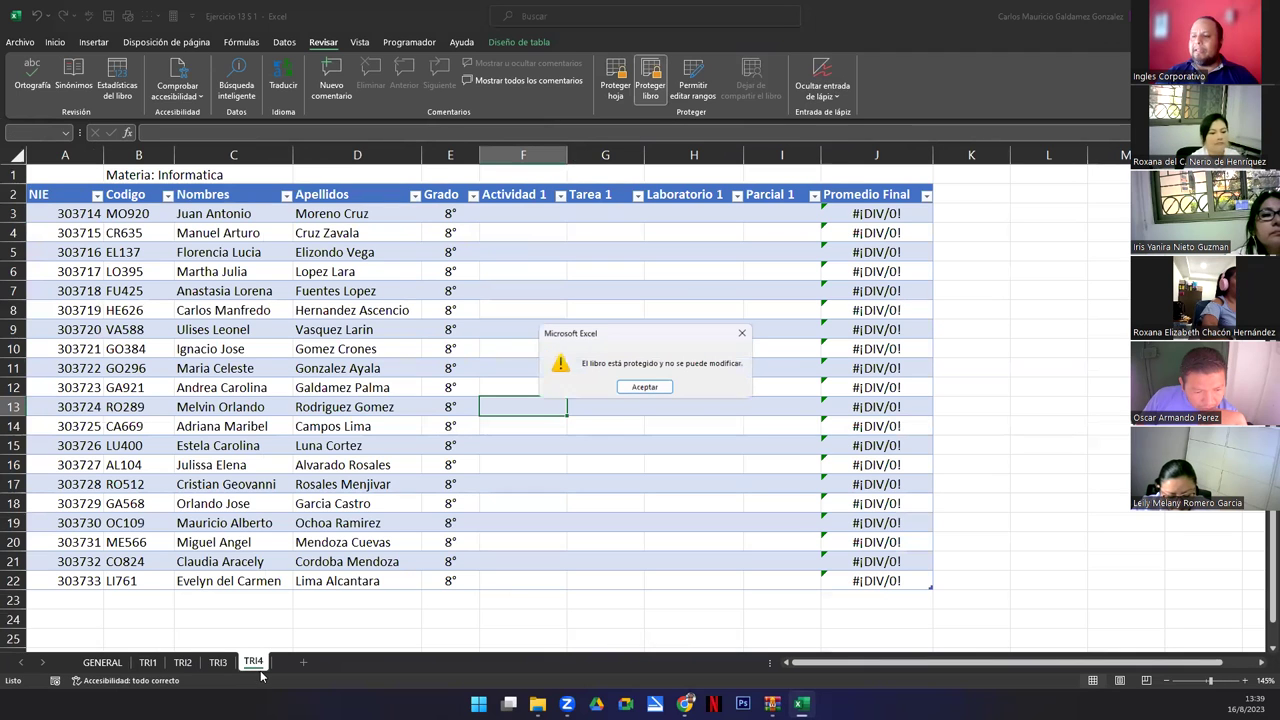
left_click(660, 391)
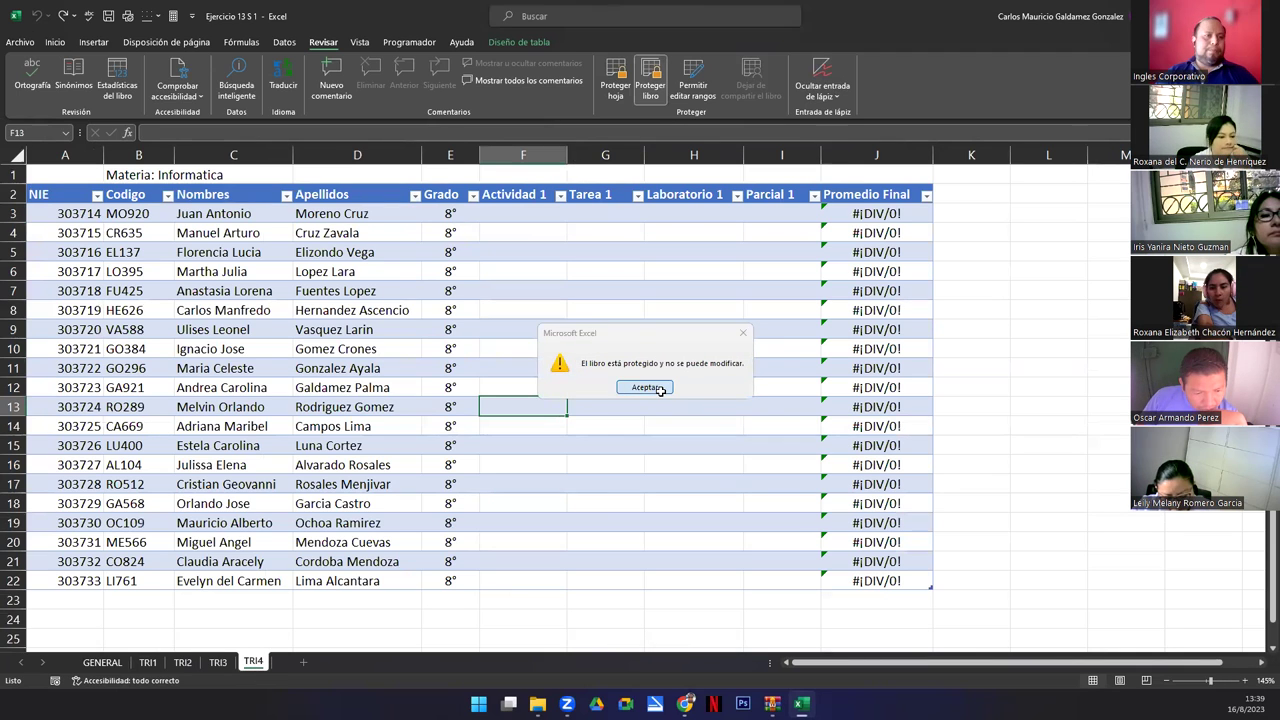
right_click(254, 664)
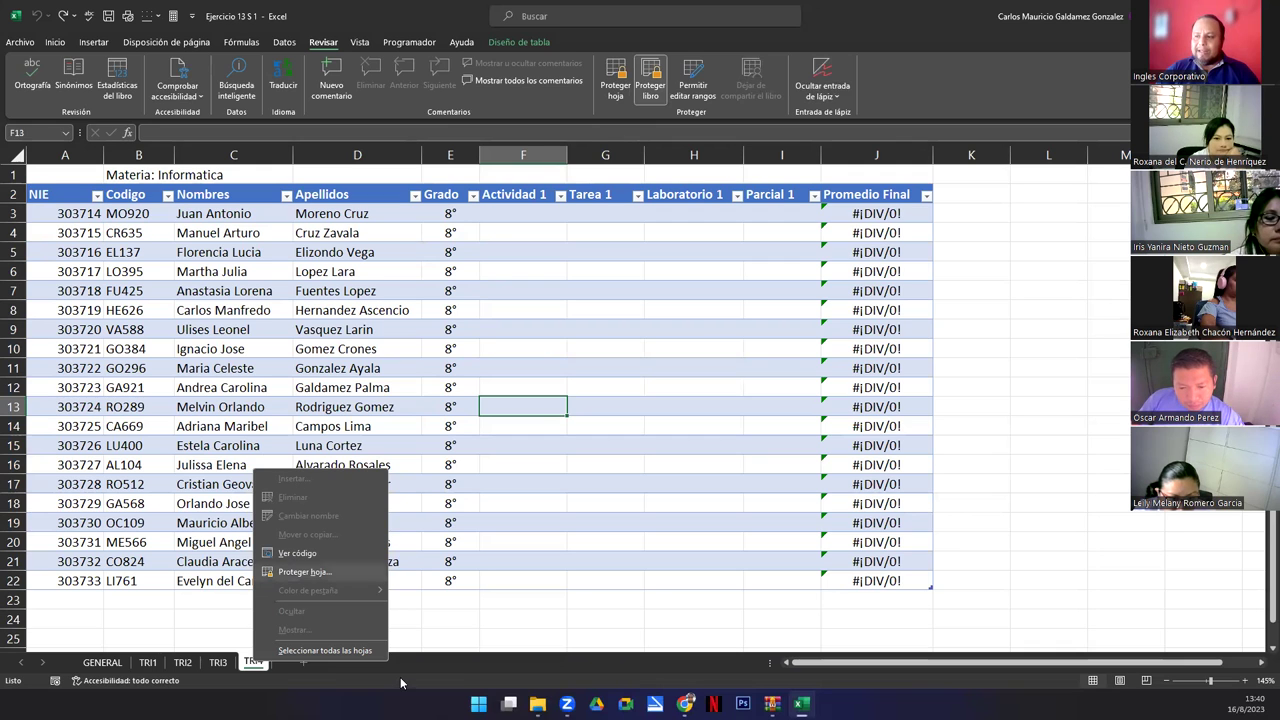
left_click(291, 667)
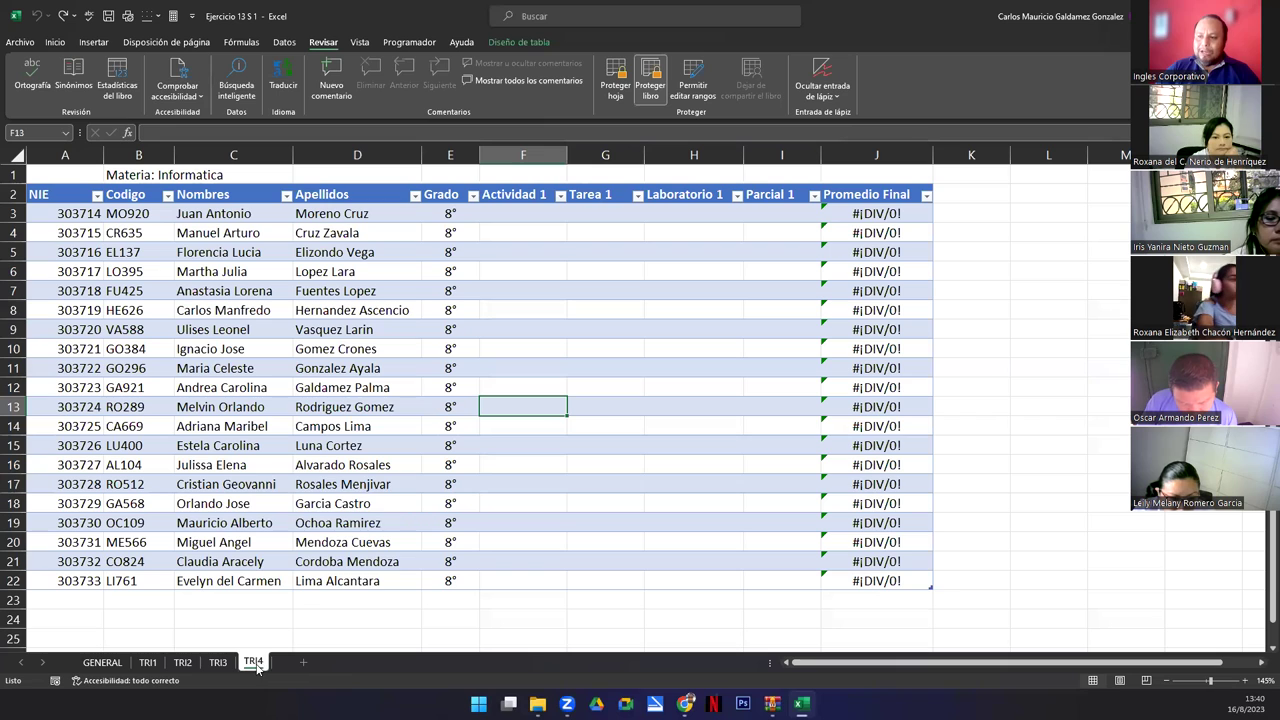
right_click(254, 664)
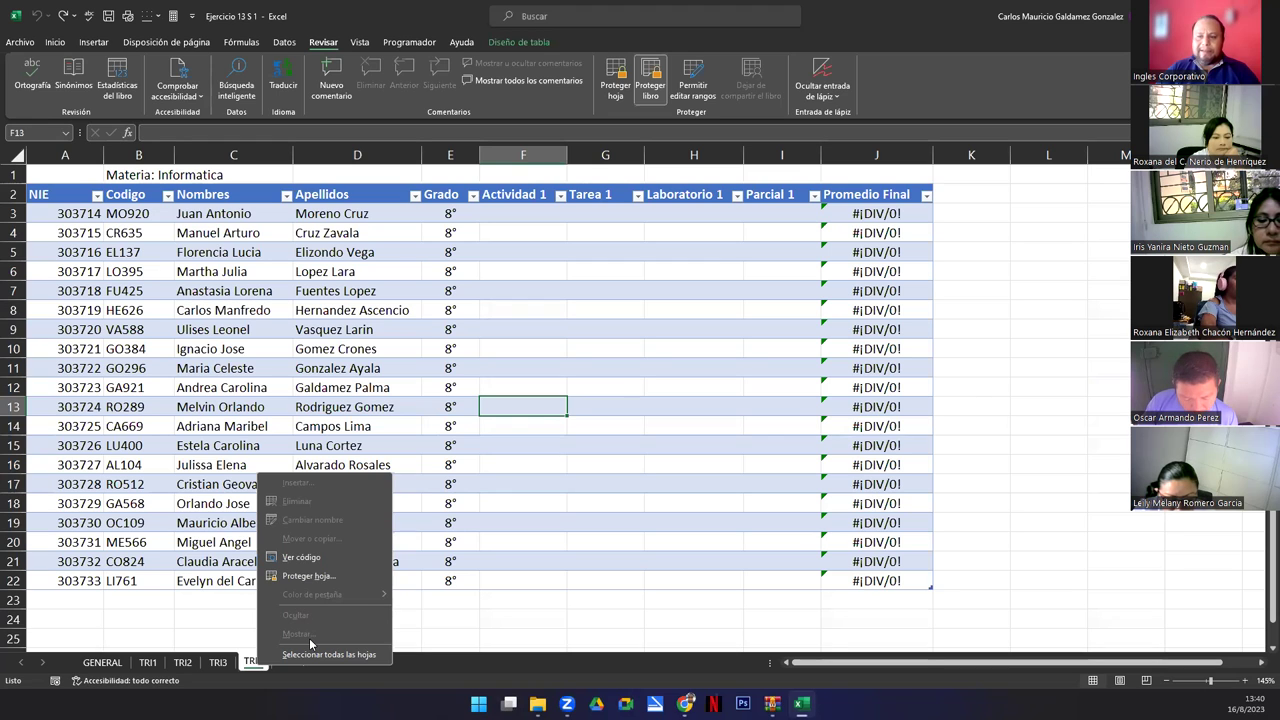
left_click(400, 422)
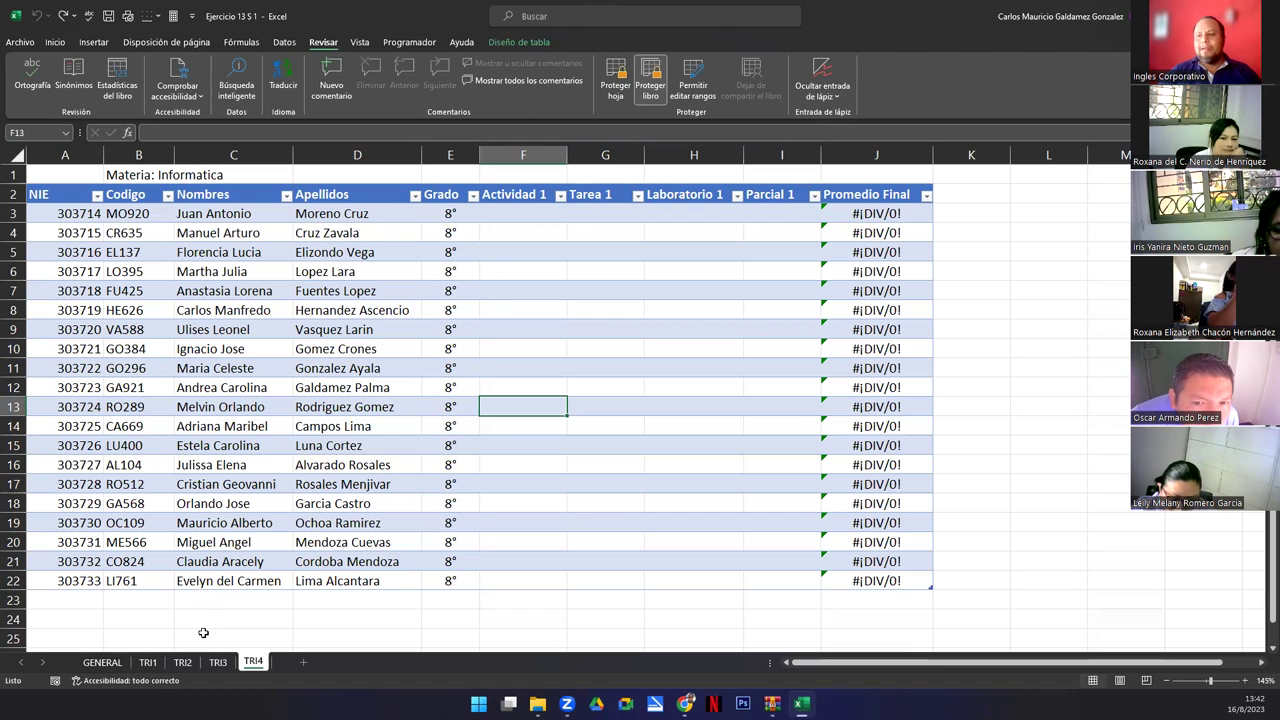
Try deleting TRI1's activity, task and lab scores F5:H20 and dismiss the protected-sheet warning.
left_click(147, 662)
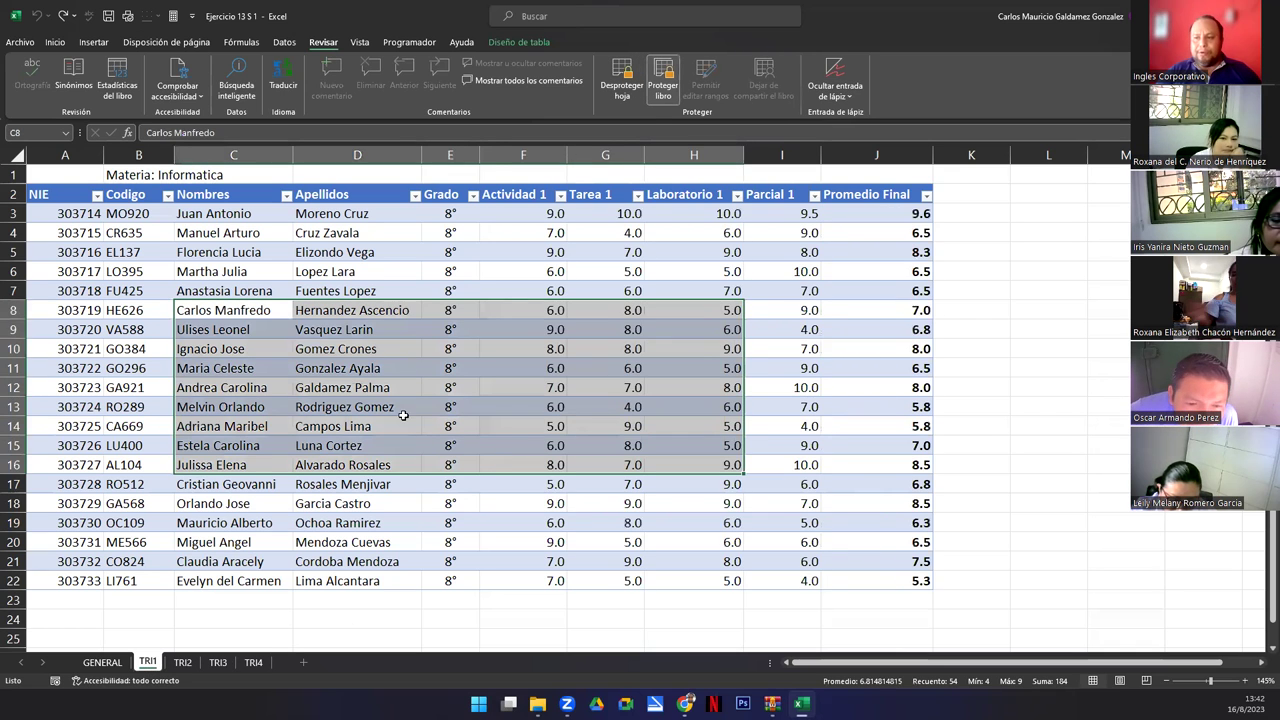
left_click(404, 420)
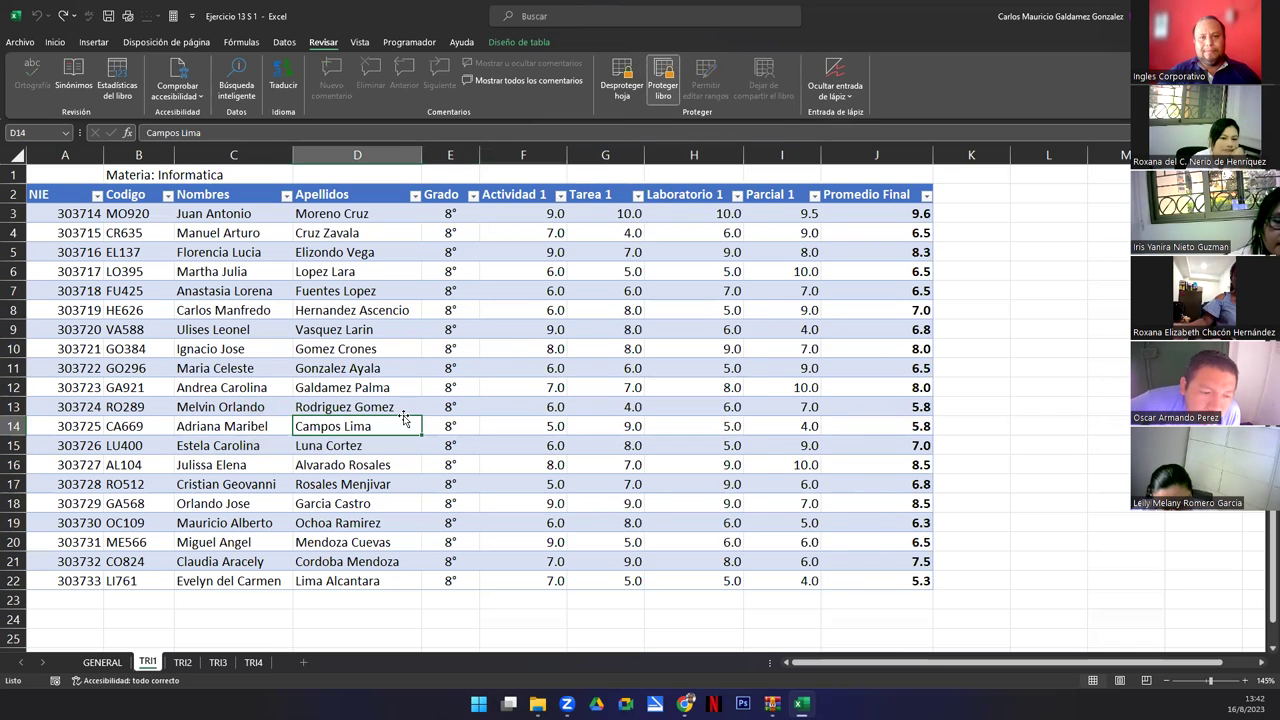
left_click_drag(516, 256, 720, 555)
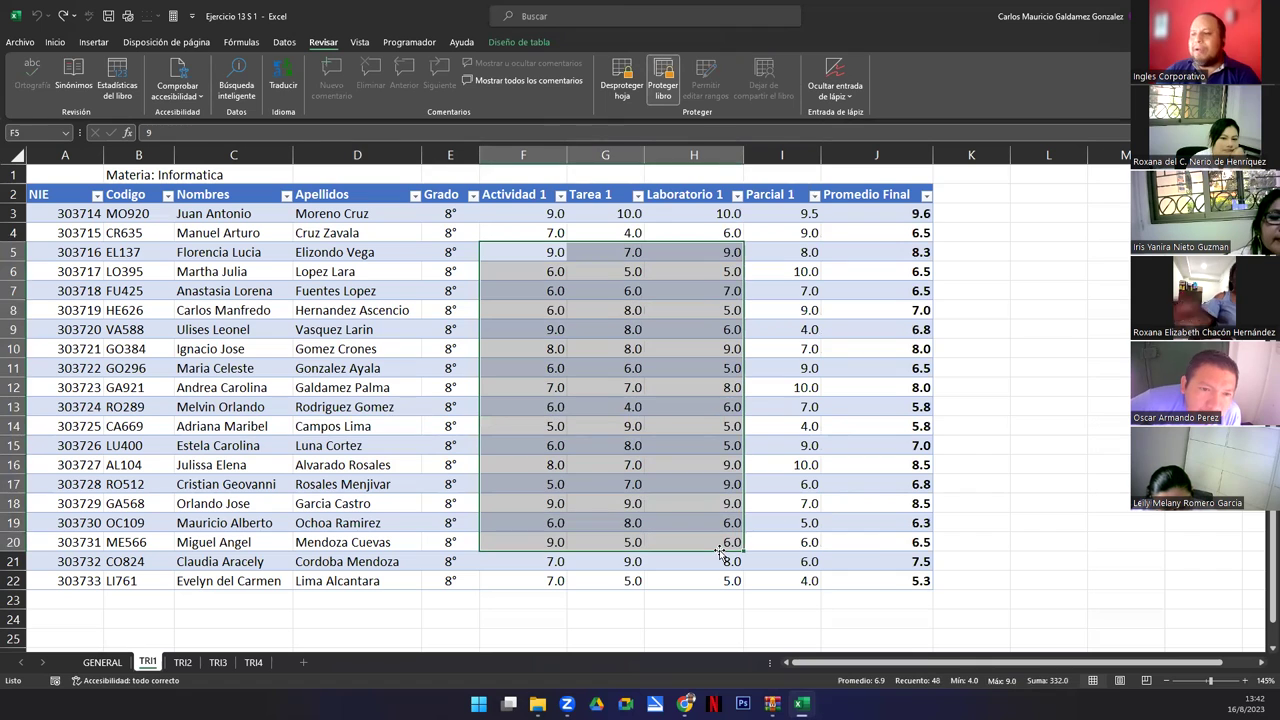
key("Delete")
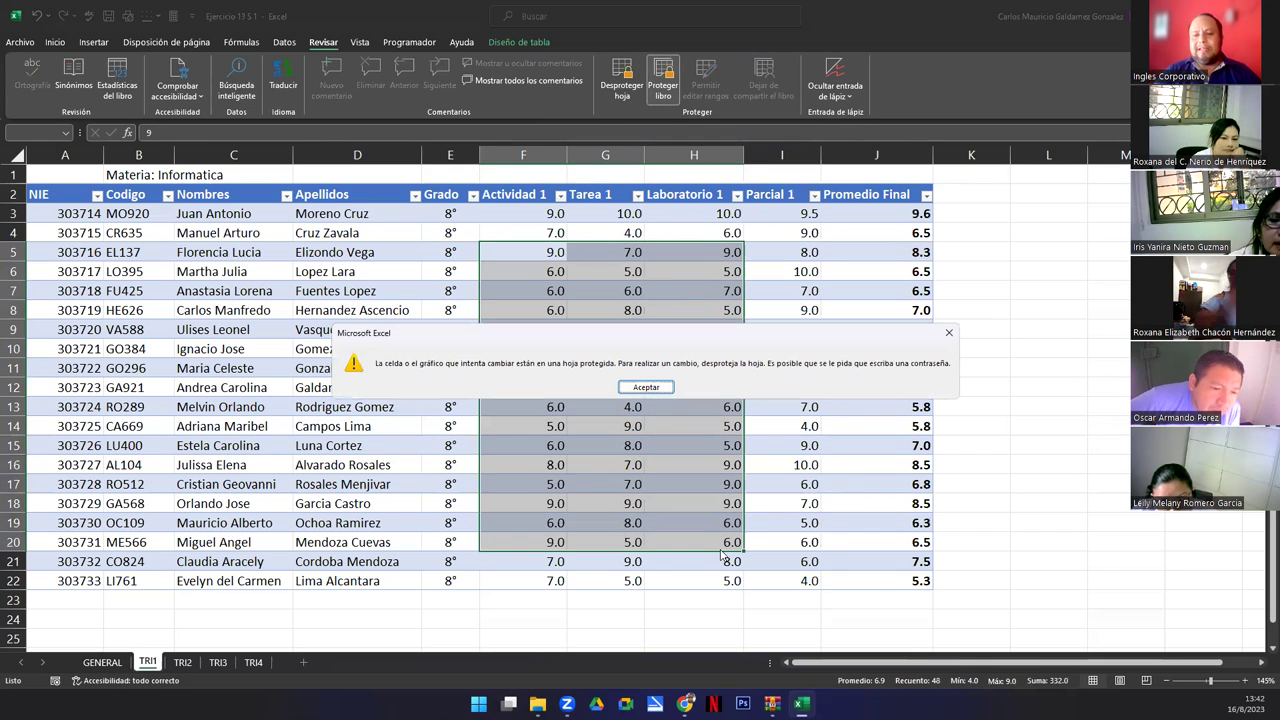
key("Return")
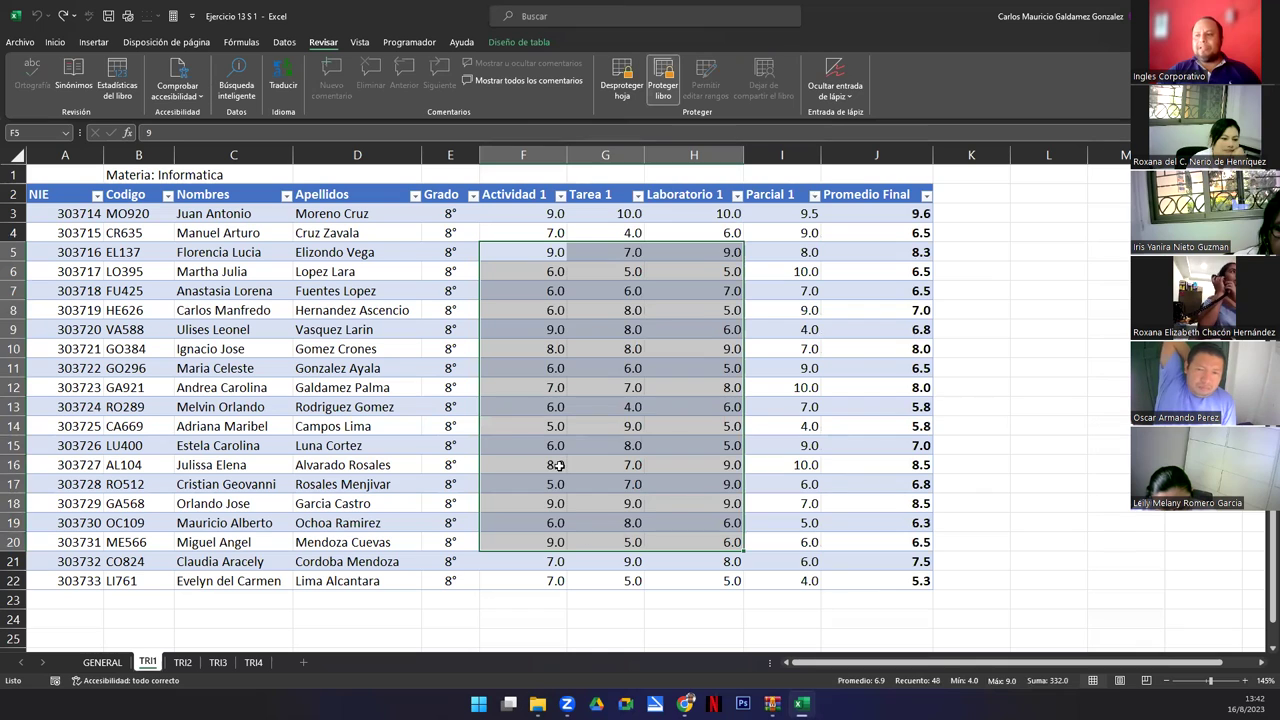
left_click(558, 430)
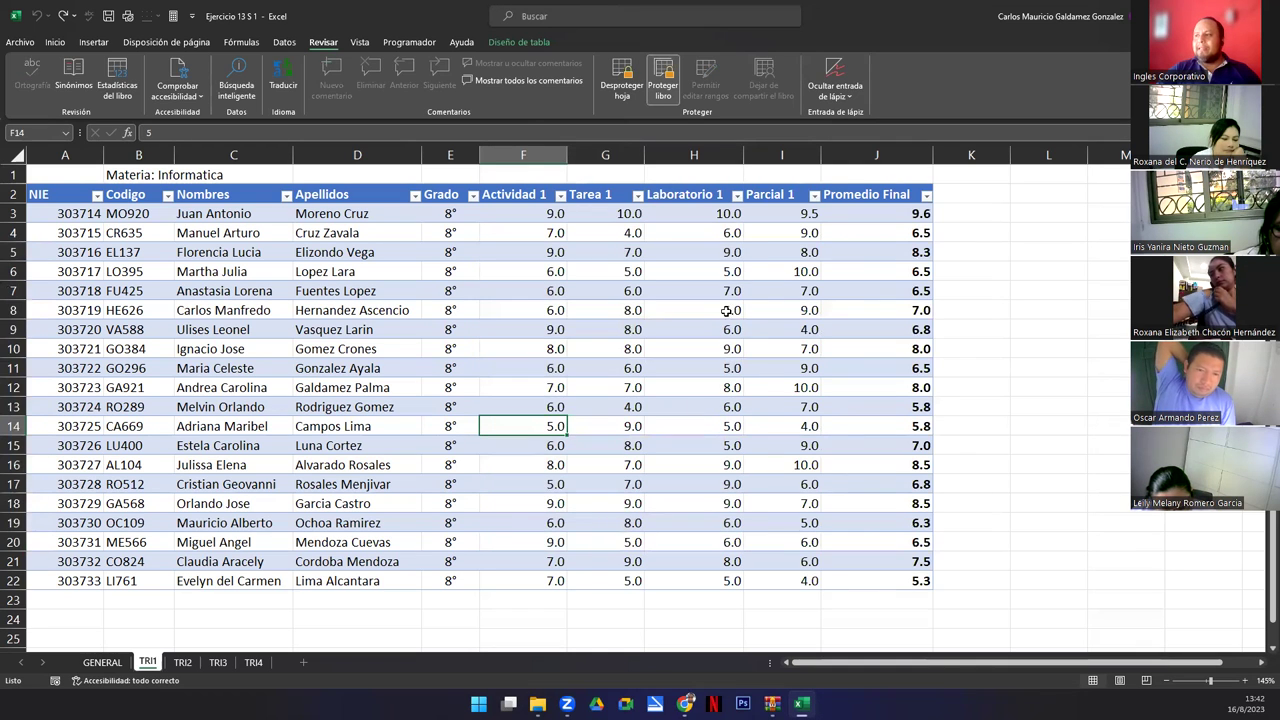
Unprotect TRI1 with its password and select the grades from Actividad 1 to Parcial 1.
left_click(613, 100)
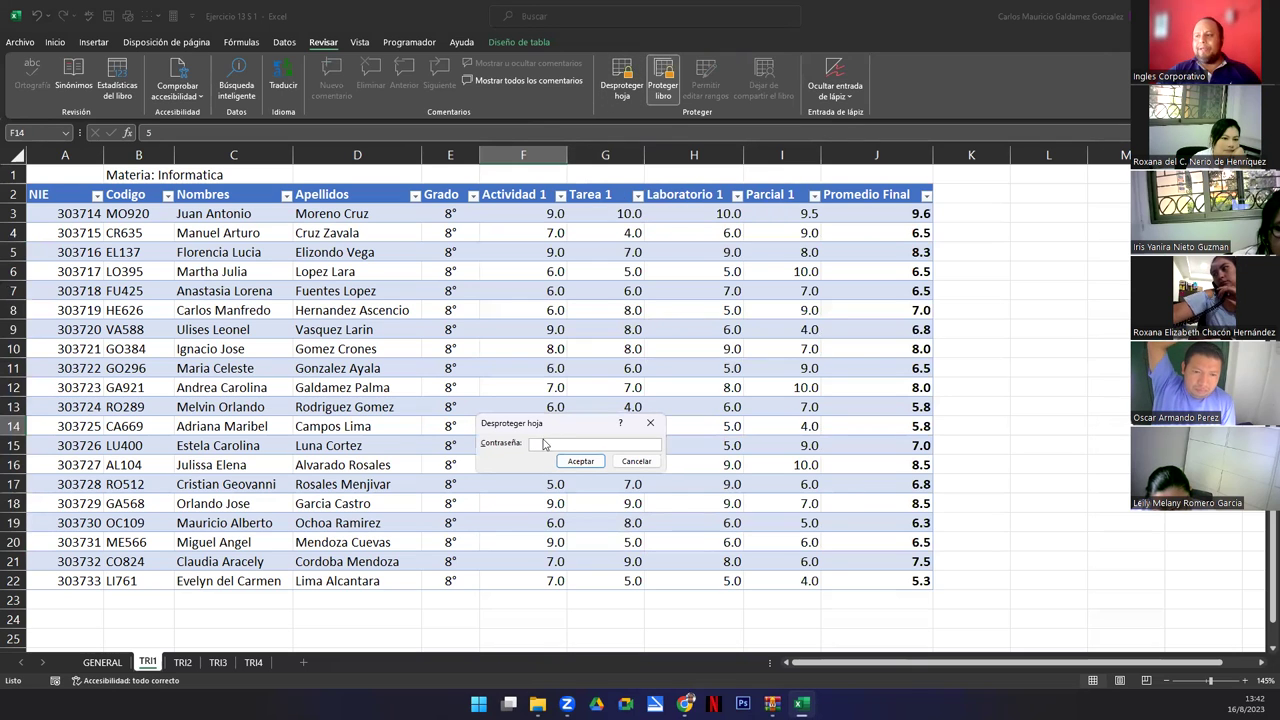
type("••••")
key("Return")
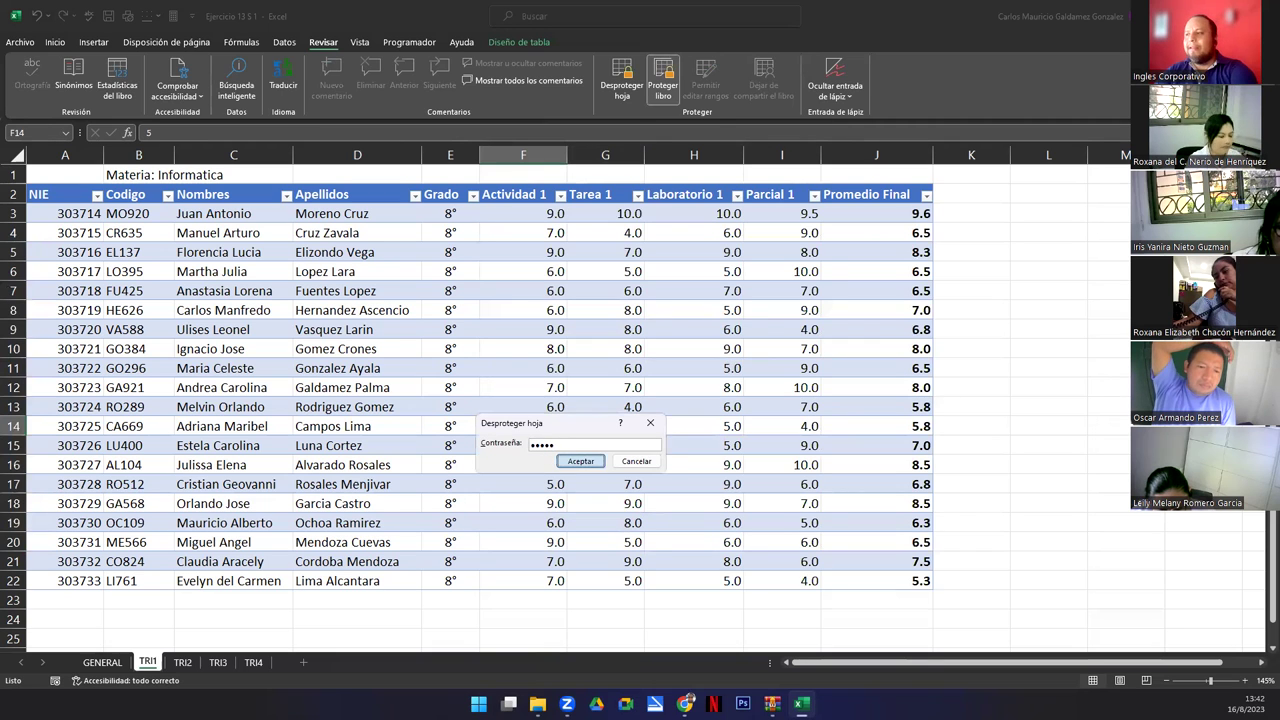
left_click_drag(516, 214, 790, 582)
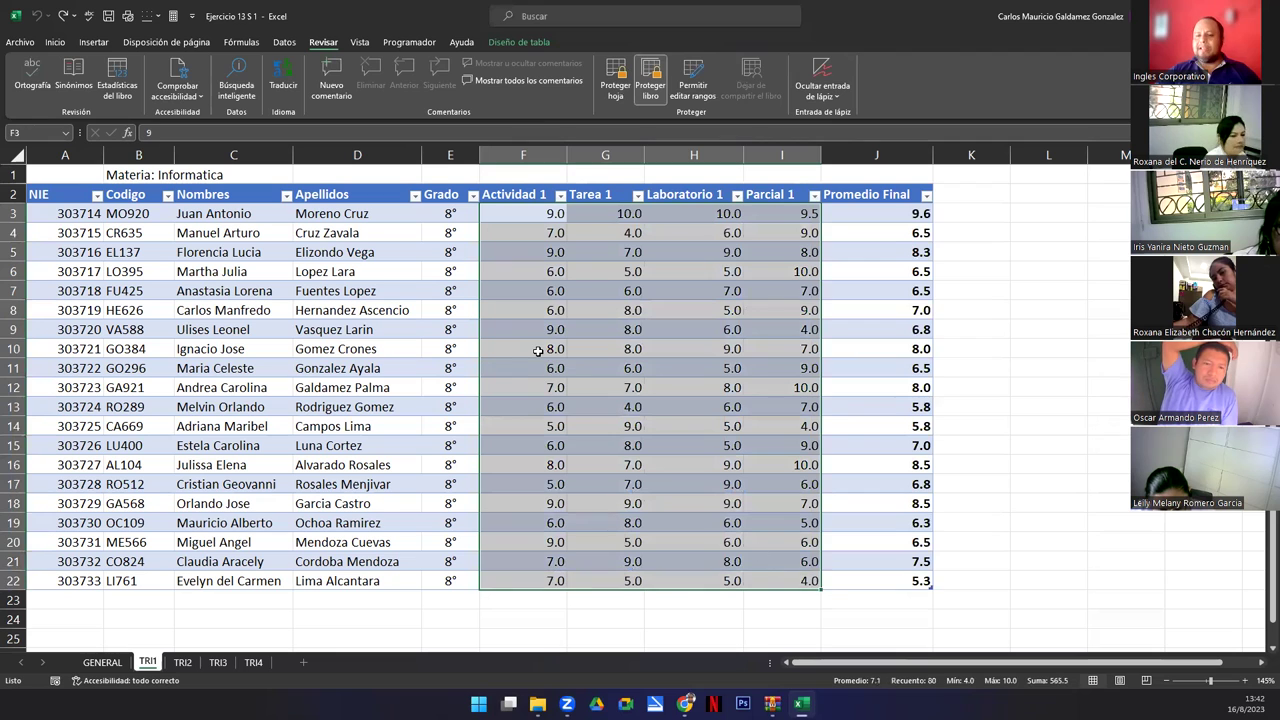
key("Delete")
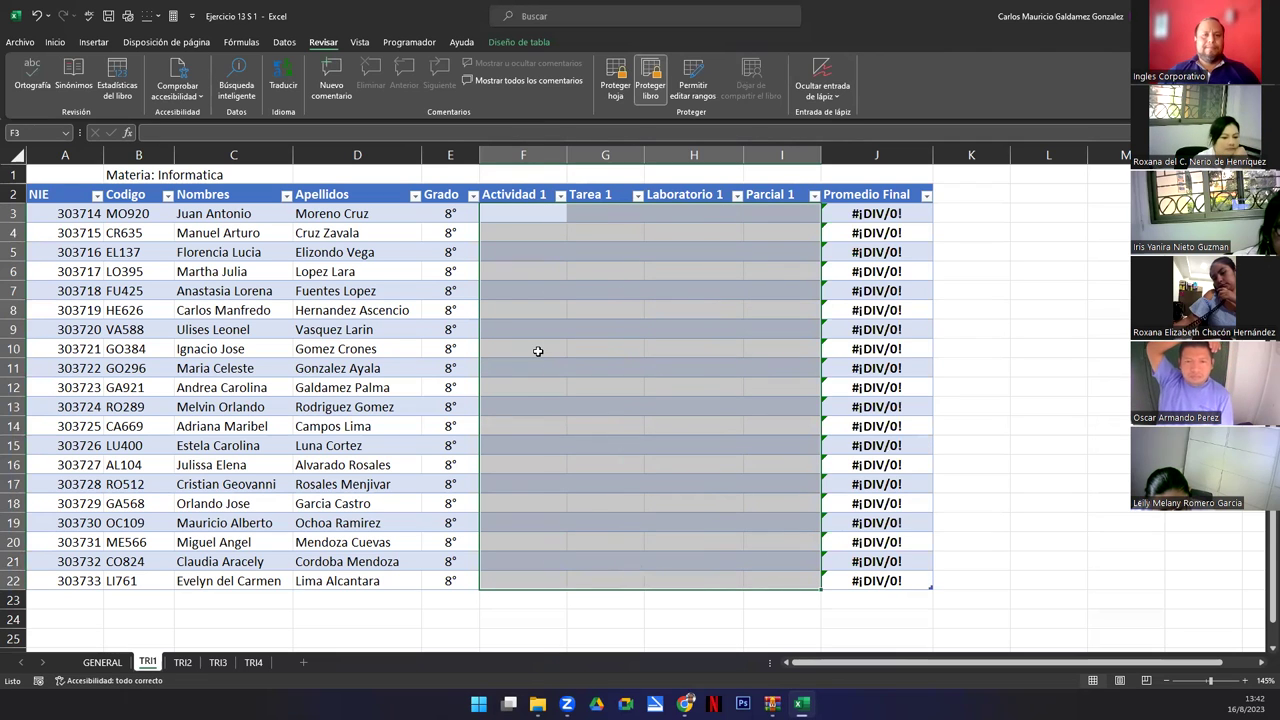
key("ctrl+z")
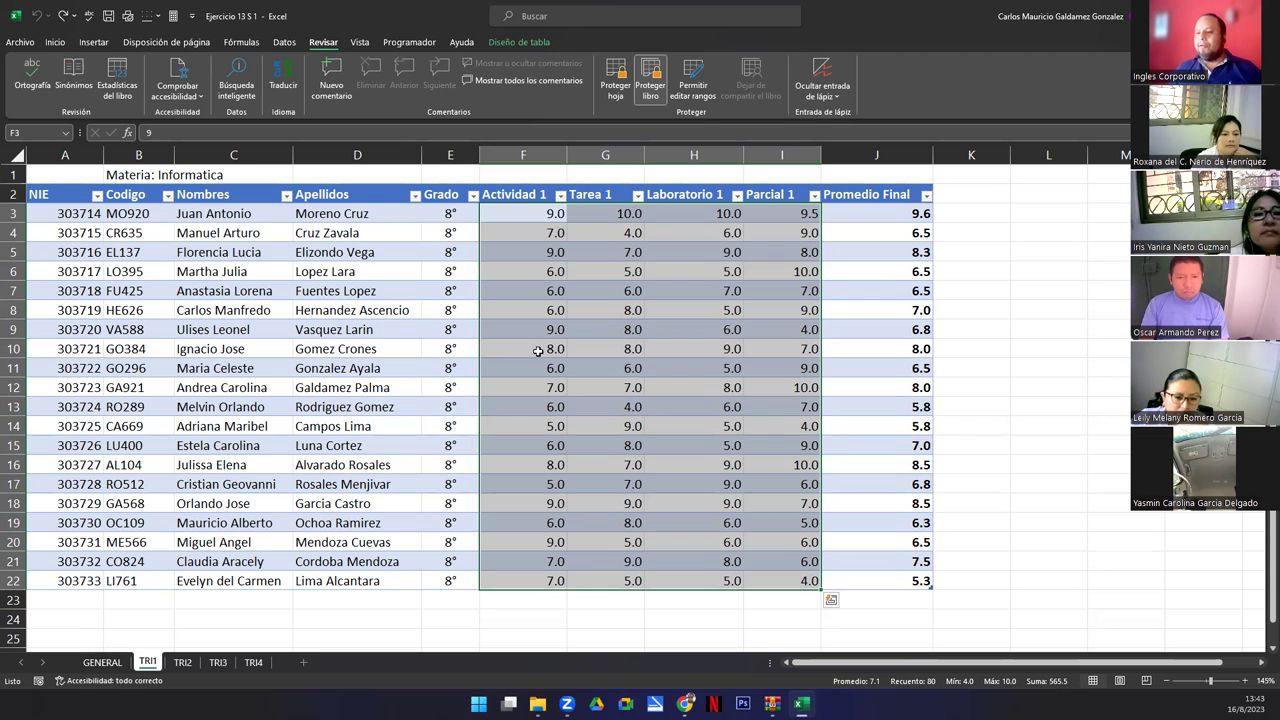
left_click(538, 351)
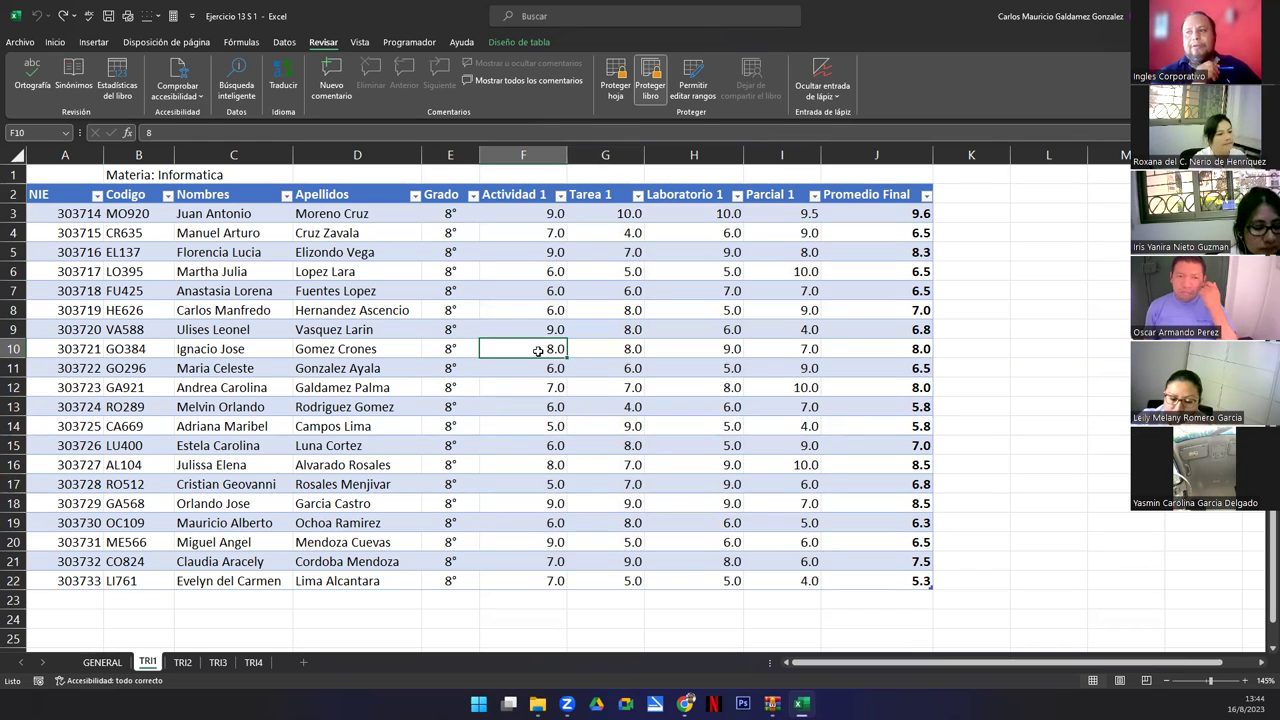
left_click(276, 232)
left_click(335, 238)
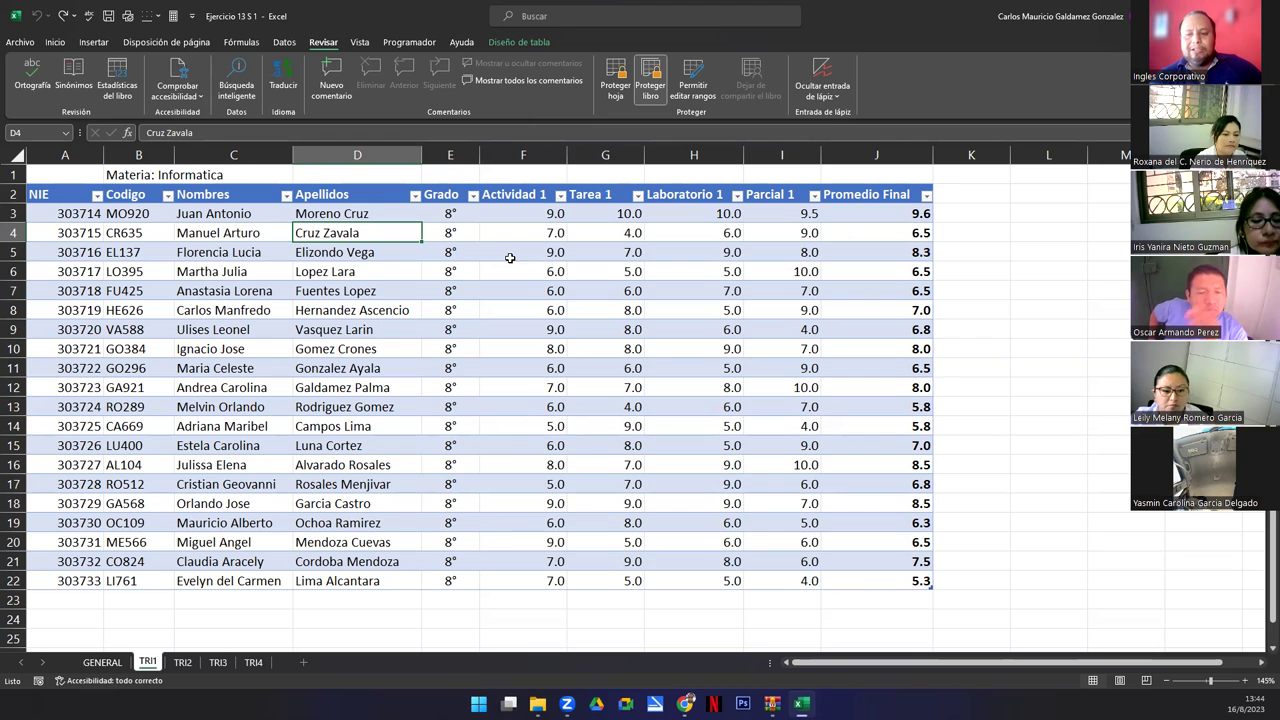
key("Delete")
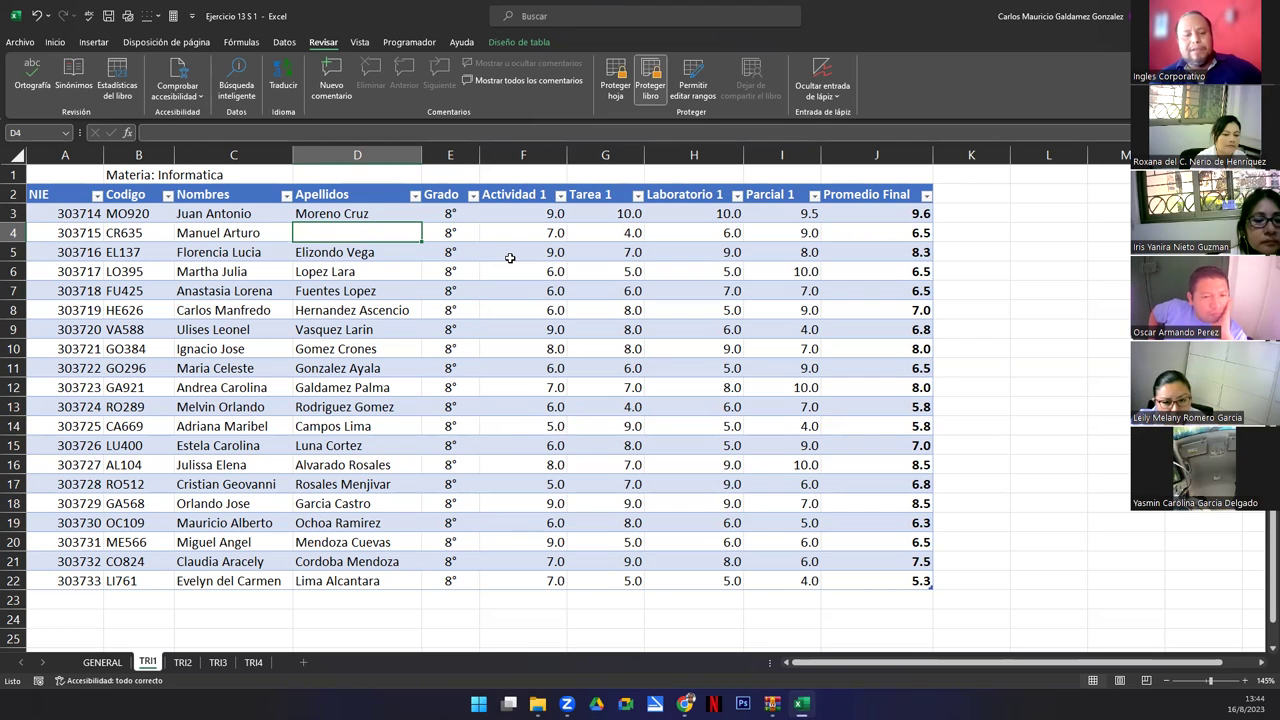
key("ctrl+z")
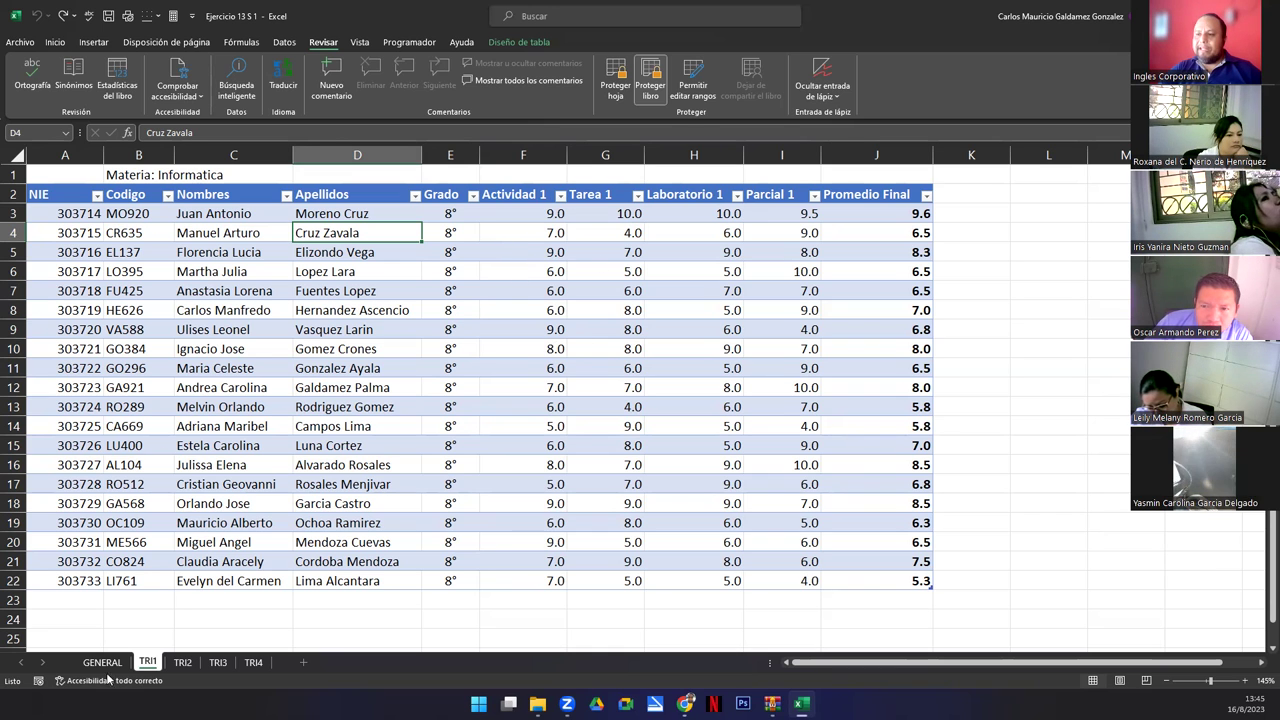
left_click(176, 433)
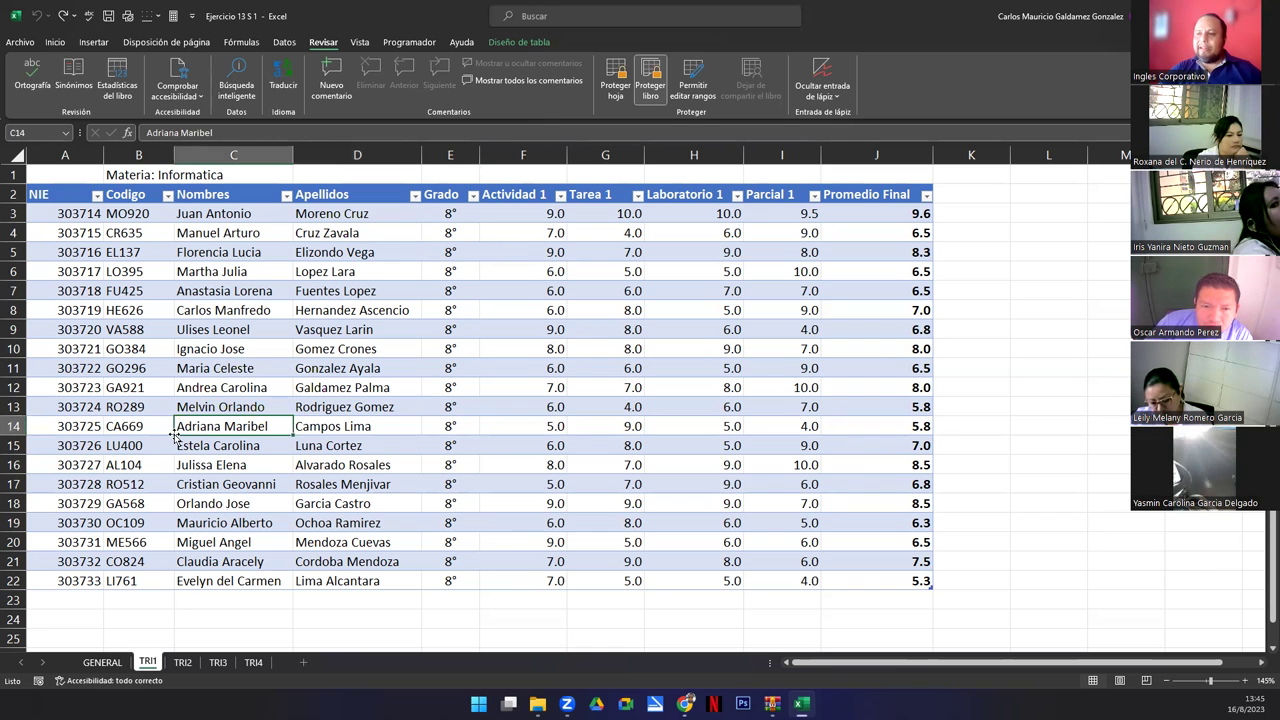
Protect TRI1 with a confirmed password, disallowing selection of both locked and unlocked cells.
left_click(618, 80)
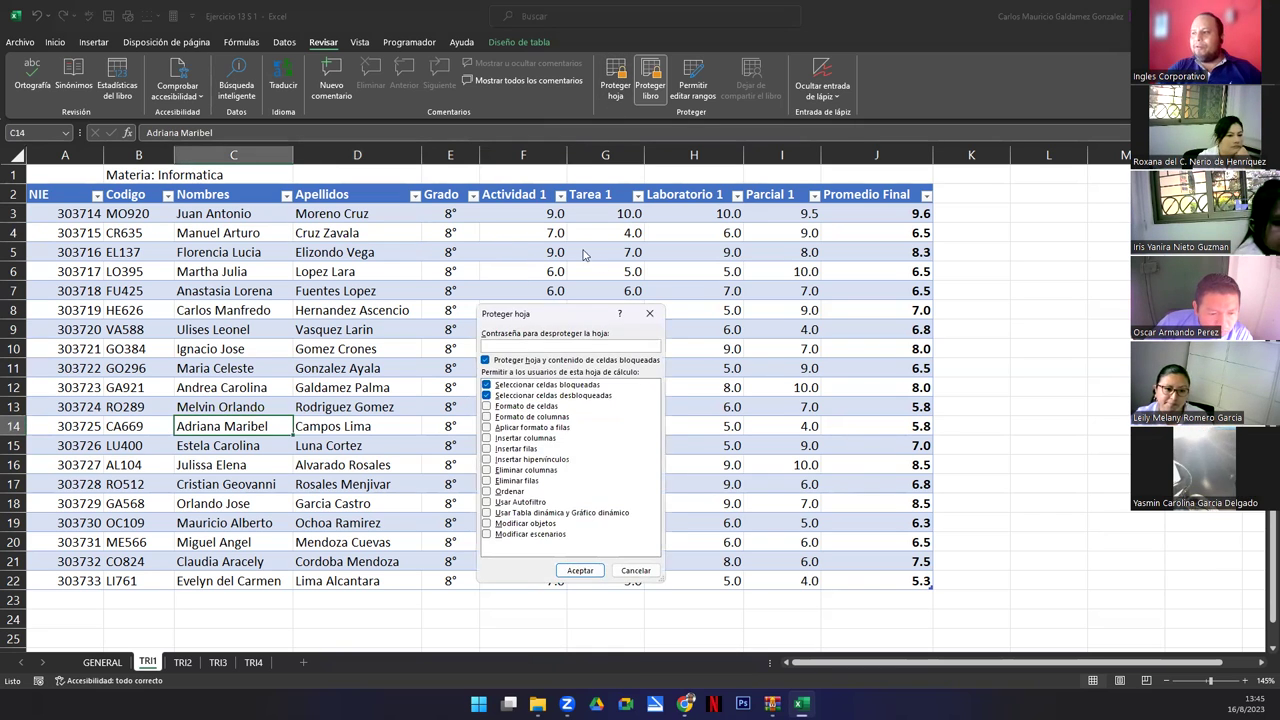
left_click(486, 396)
left_click(486, 398)
left_click(486, 396)
left_click(496, 345)
type("12345")
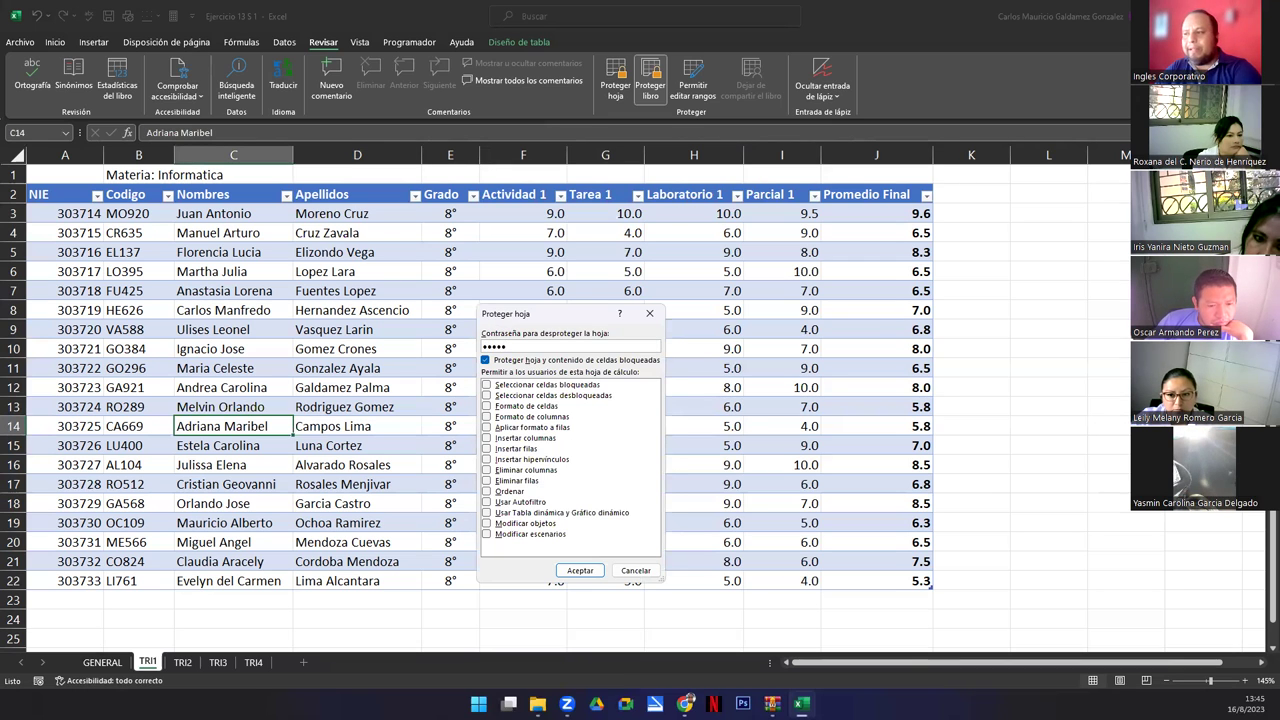
key("Return")
type("12345")
key("Return")
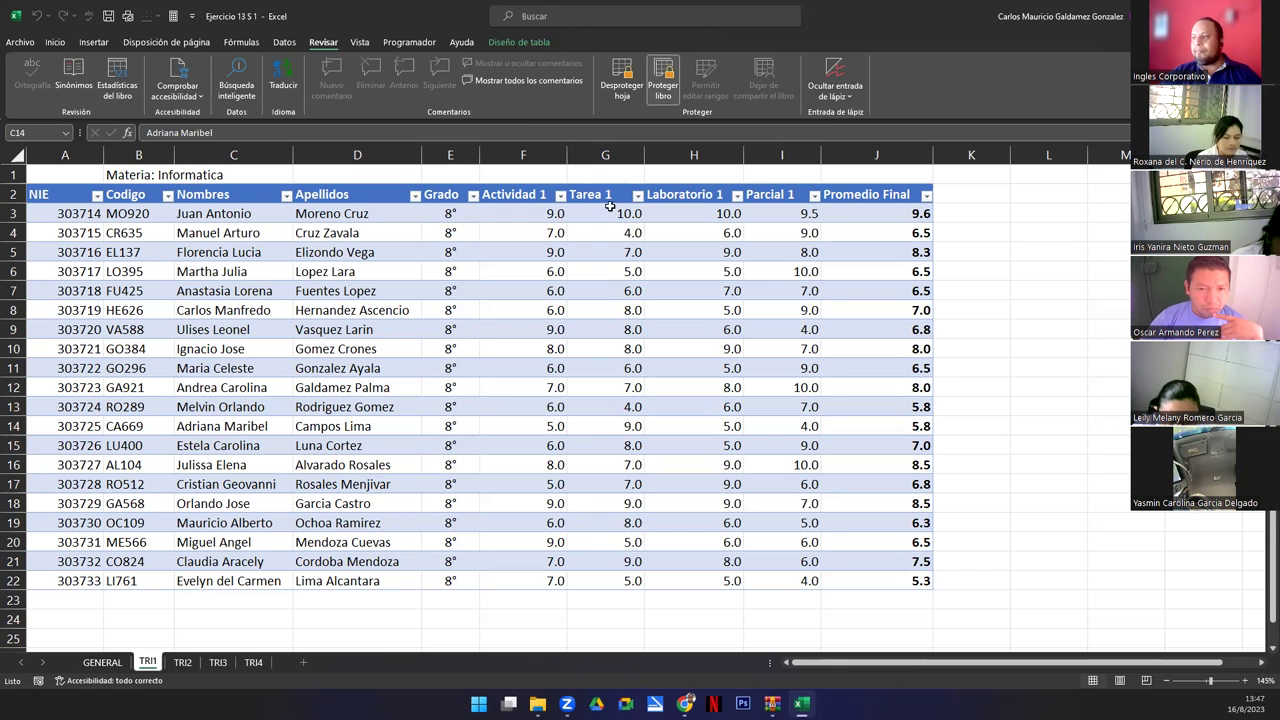
Remove protection from the TRI1 sheet and then the workbook structure, entering each password.
left_click(622, 88)
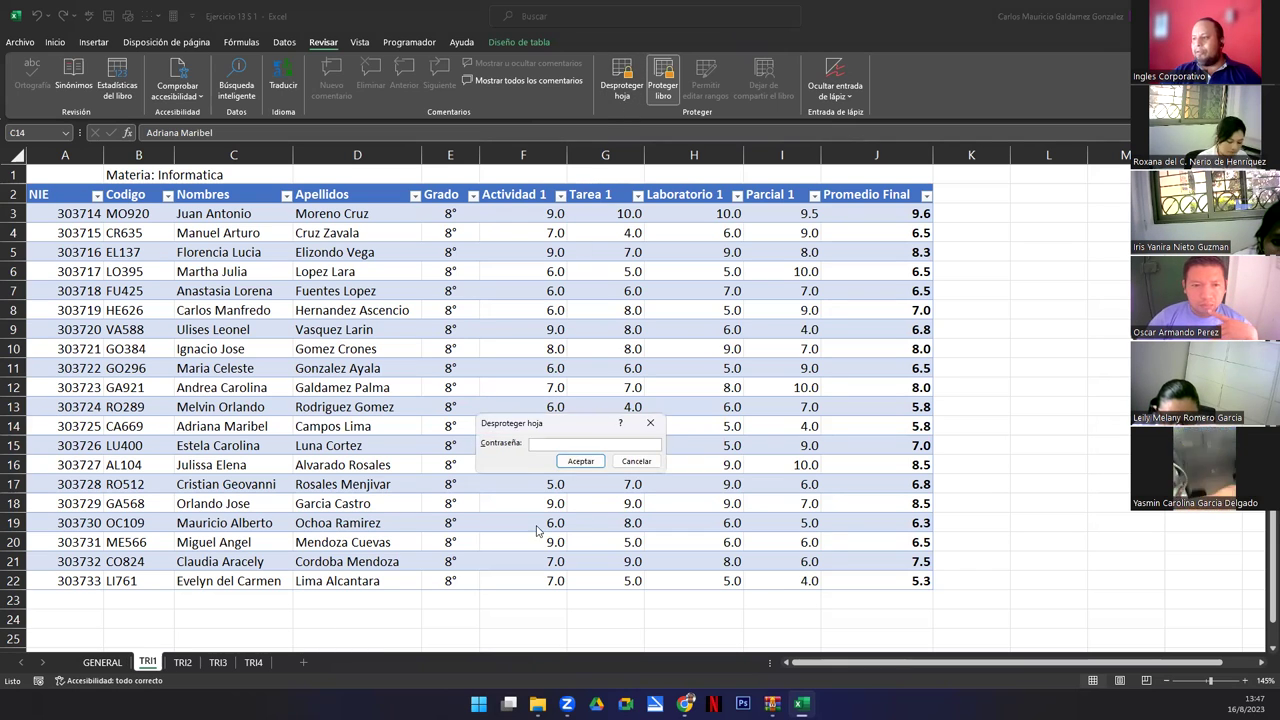
type("•••••")
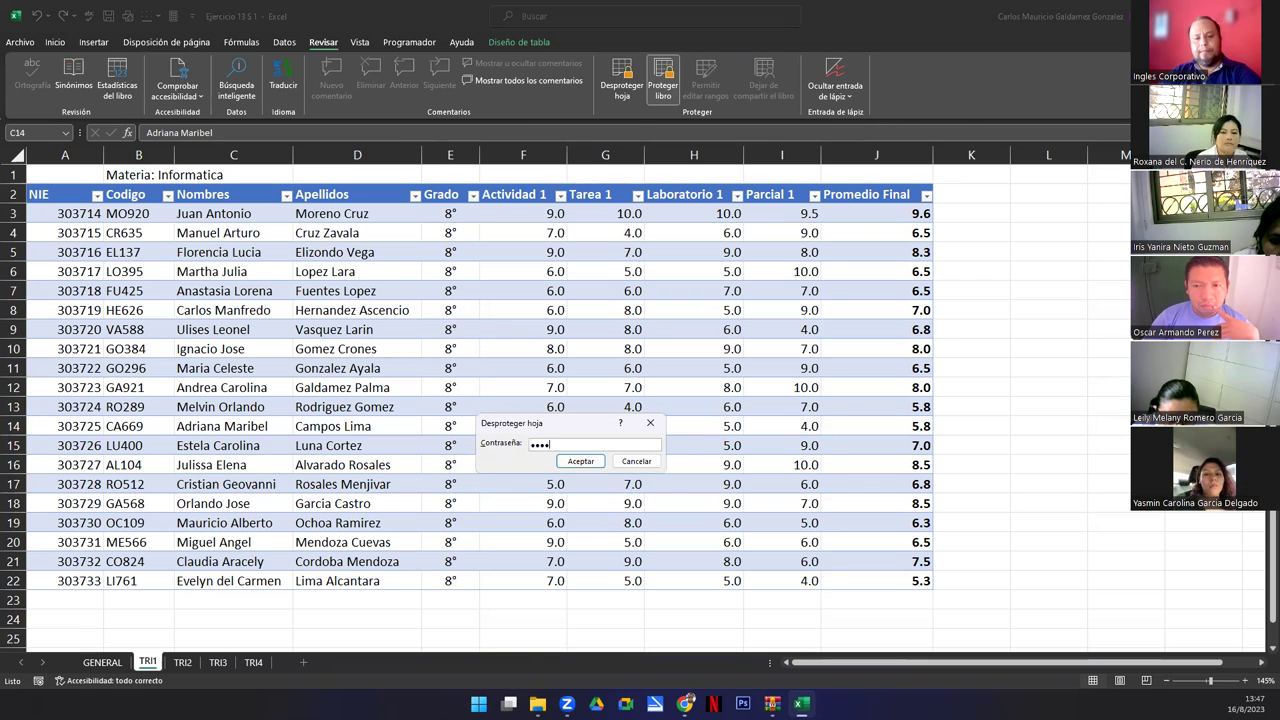
key("Return")
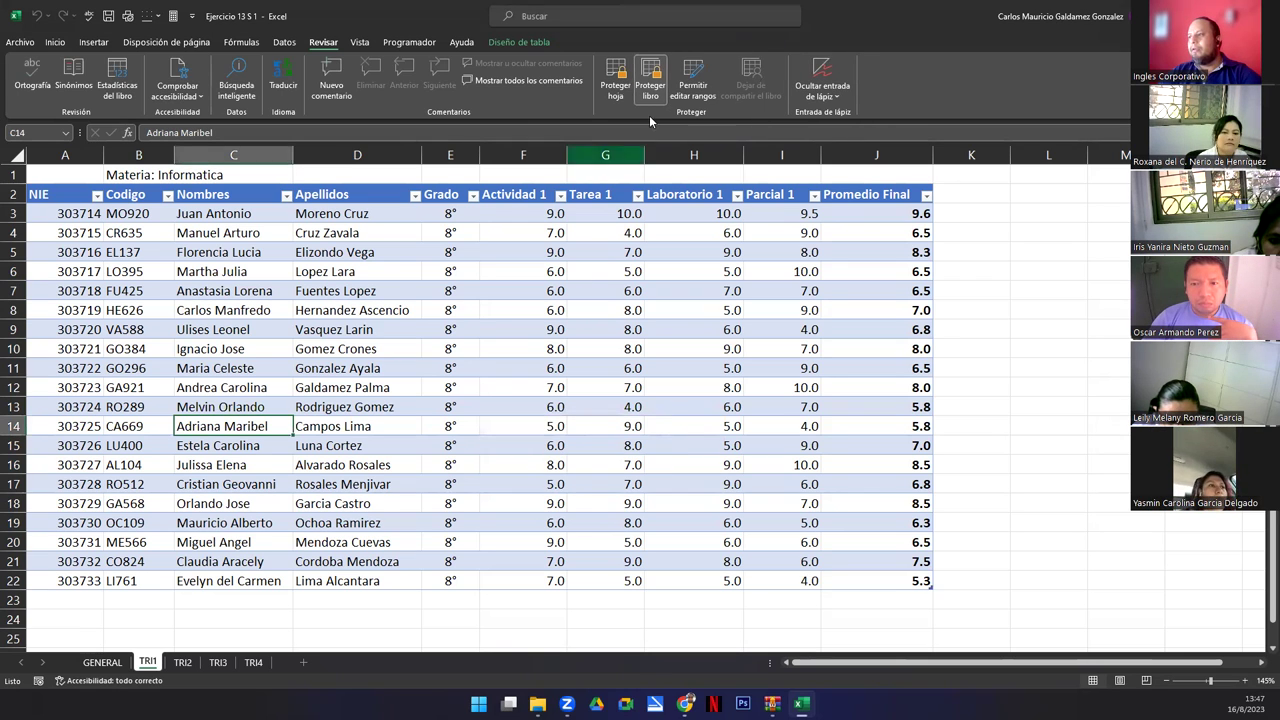
type("•••••")
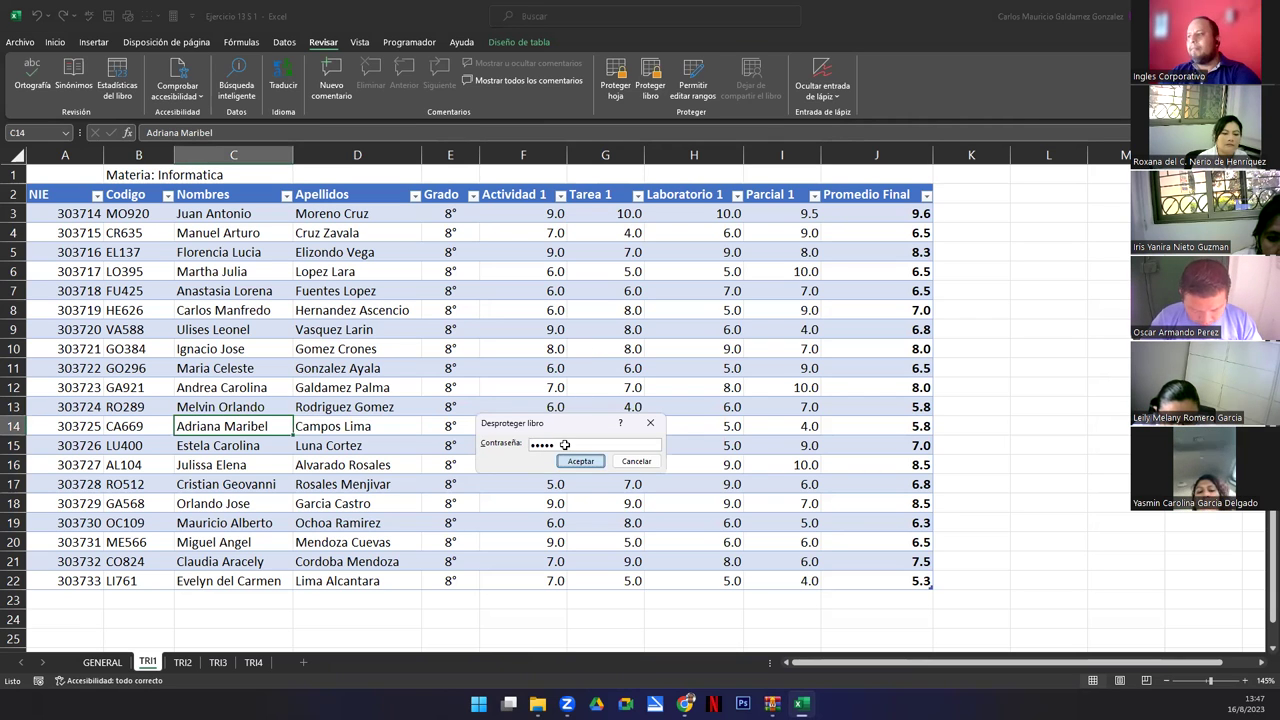
key("Return")
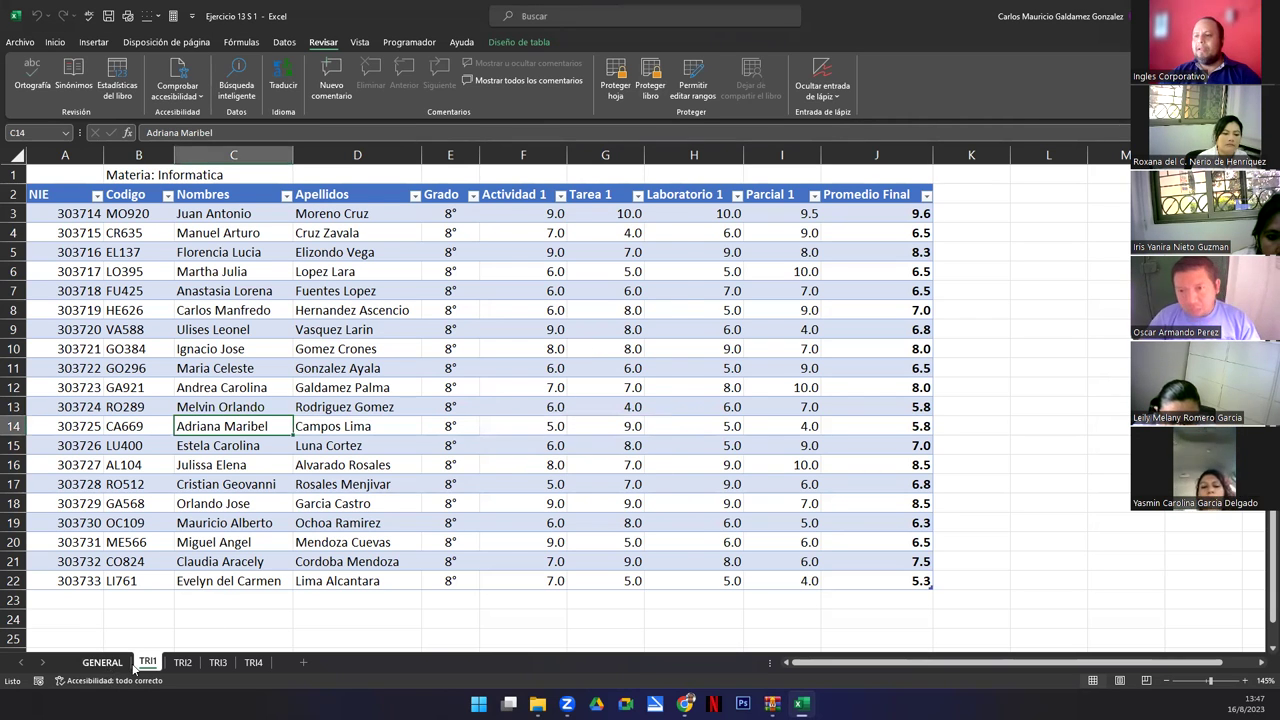
Flip through the TRI1–TRI4 and GENERAL sheets, finishing on the GENERAL summary.
left_click(108, 664)
left_click(182, 664)
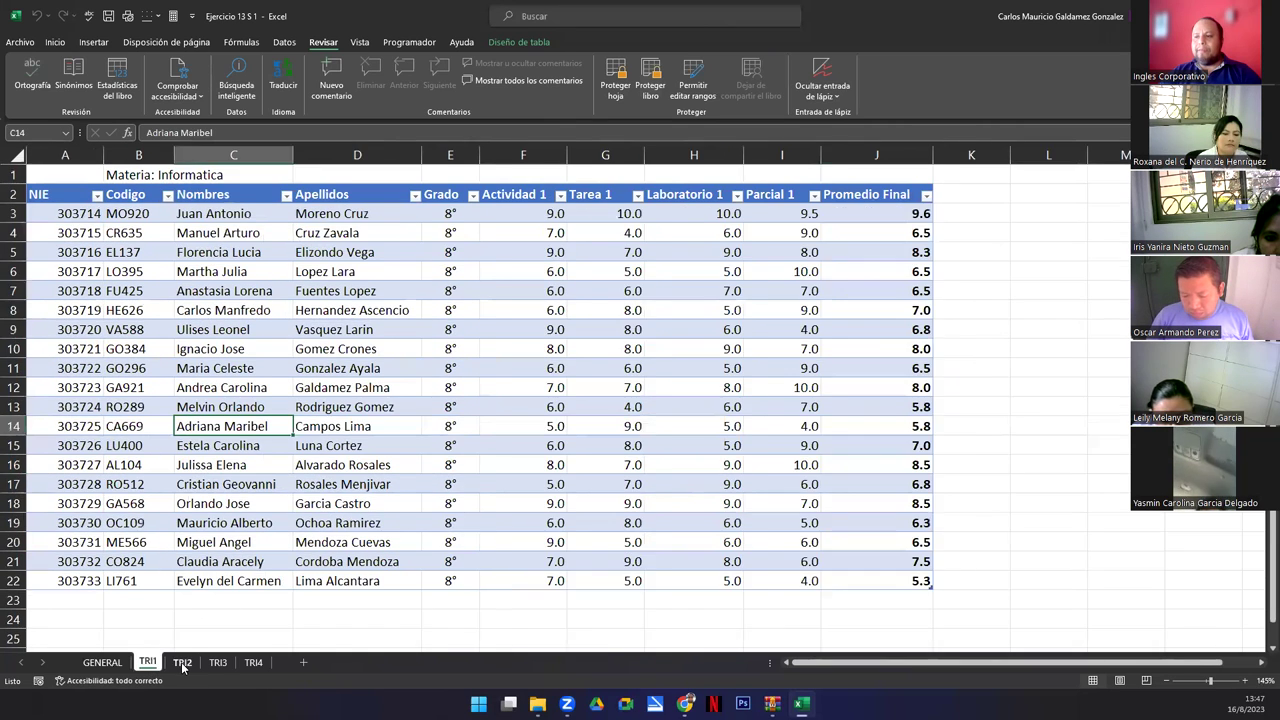
left_click(216, 664)
left_click(253, 664)
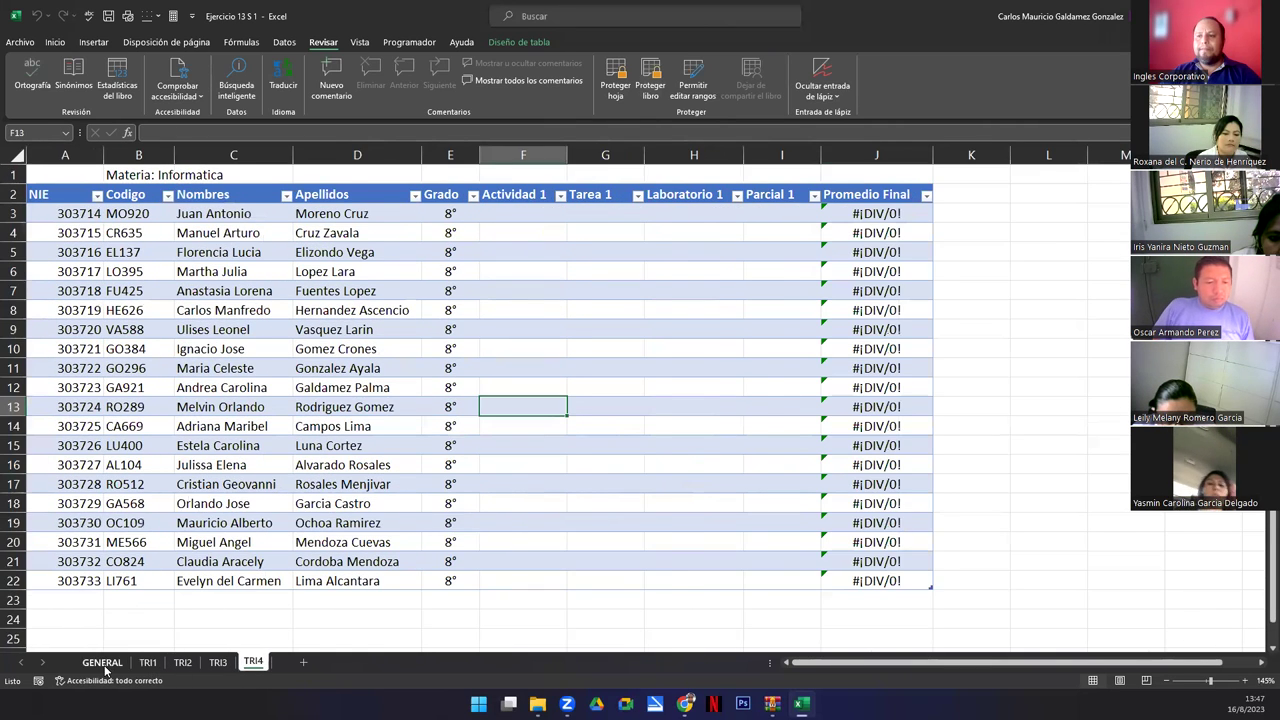
left_click(105, 664)
left_click(253, 662)
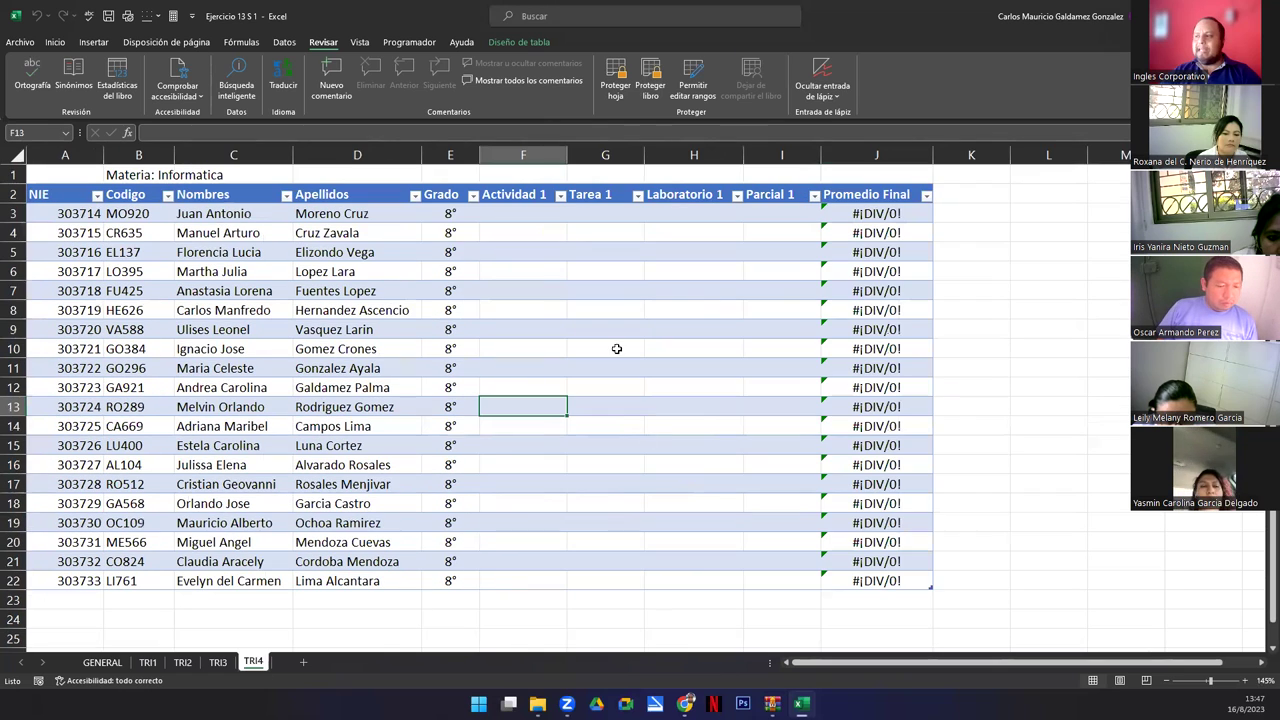
left_click(102, 662)
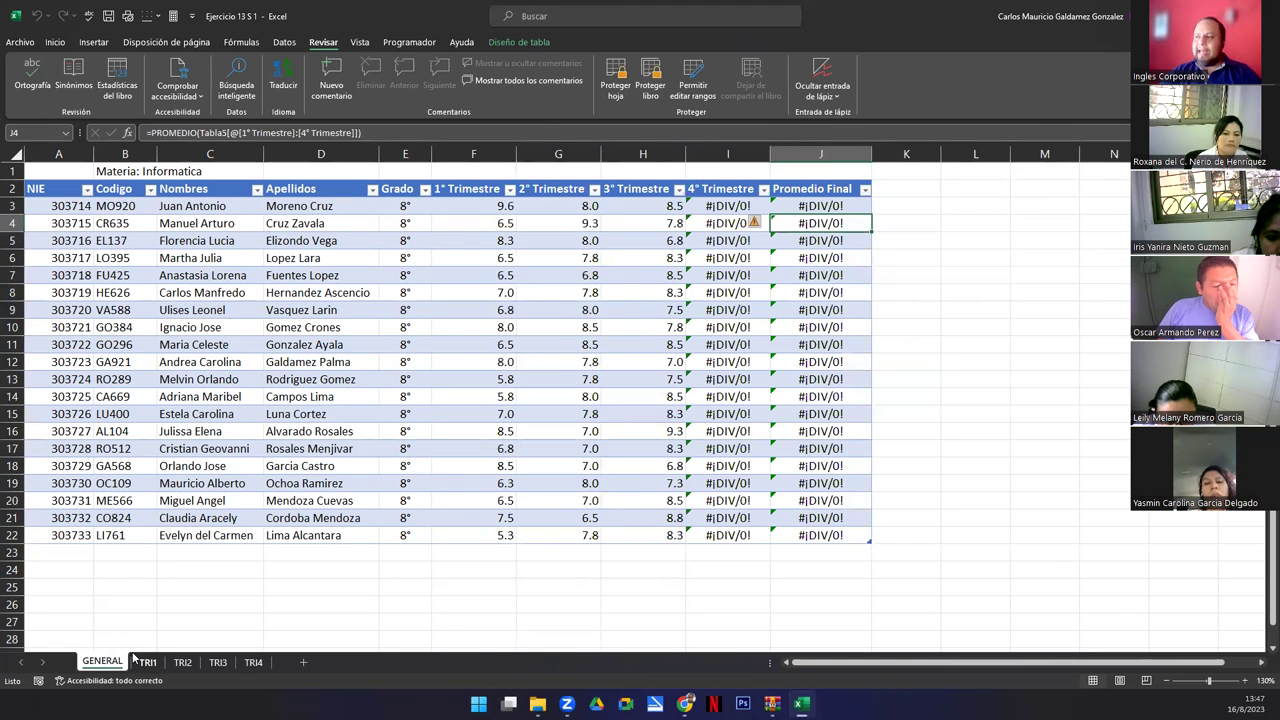
scroll(170, 508, "up", 1, "ctrl")
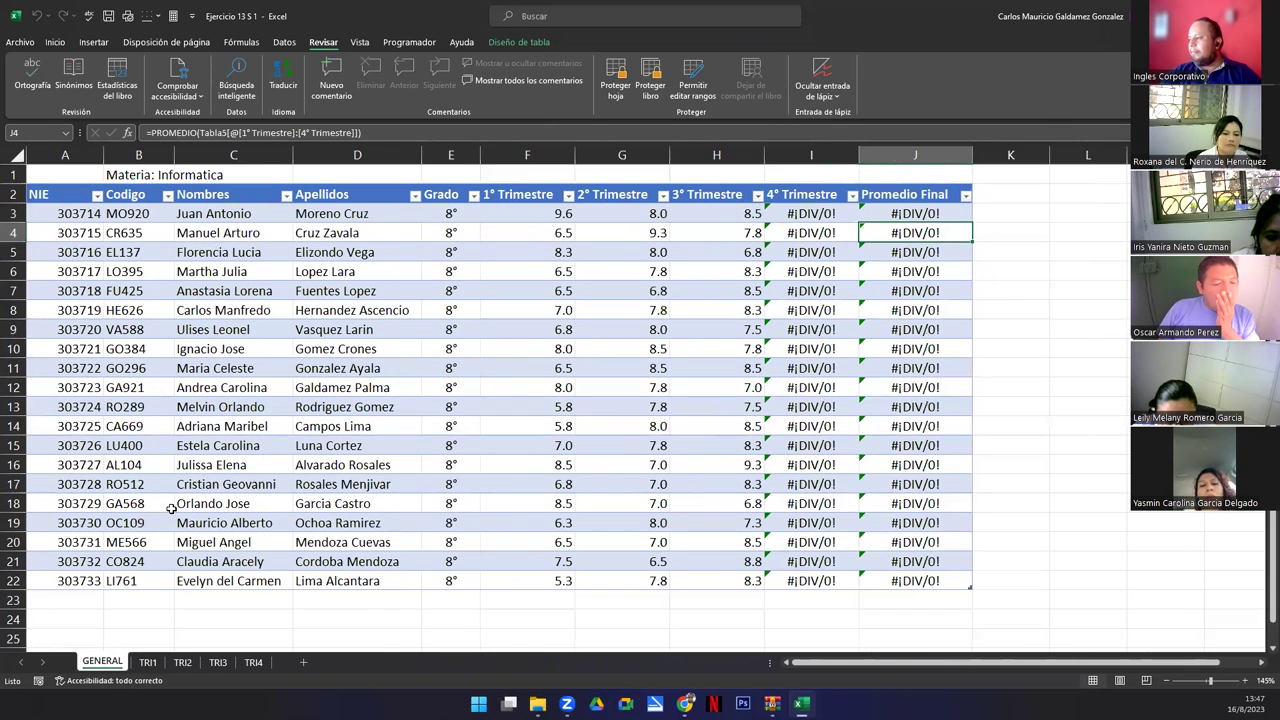
left_click(148, 662)
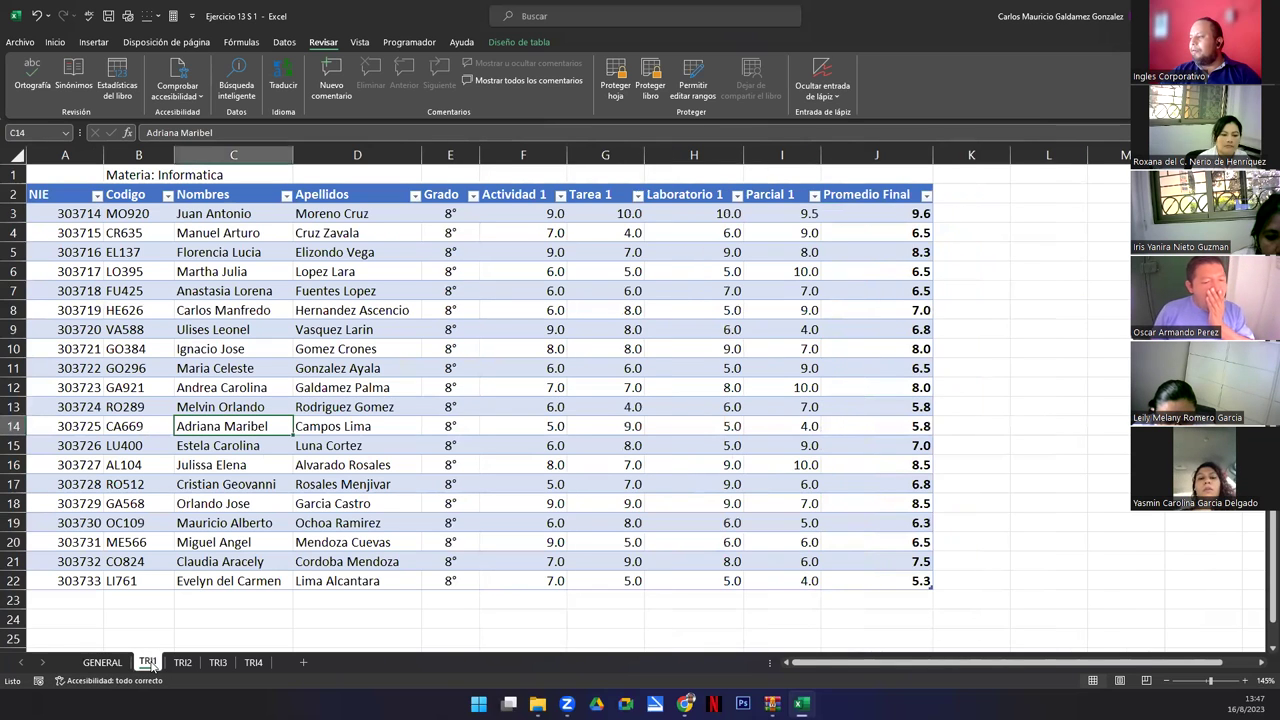
left_click(186, 664)
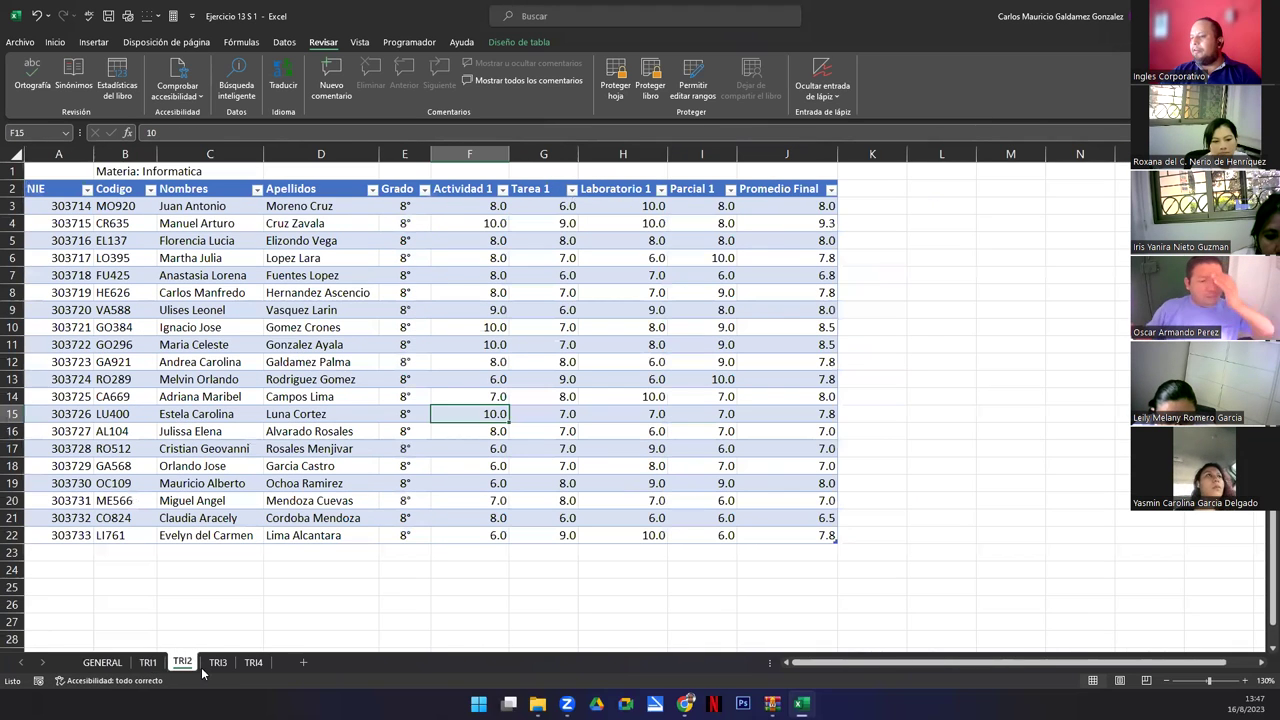
scroll(240, 555, "up", 1, "ctrl")
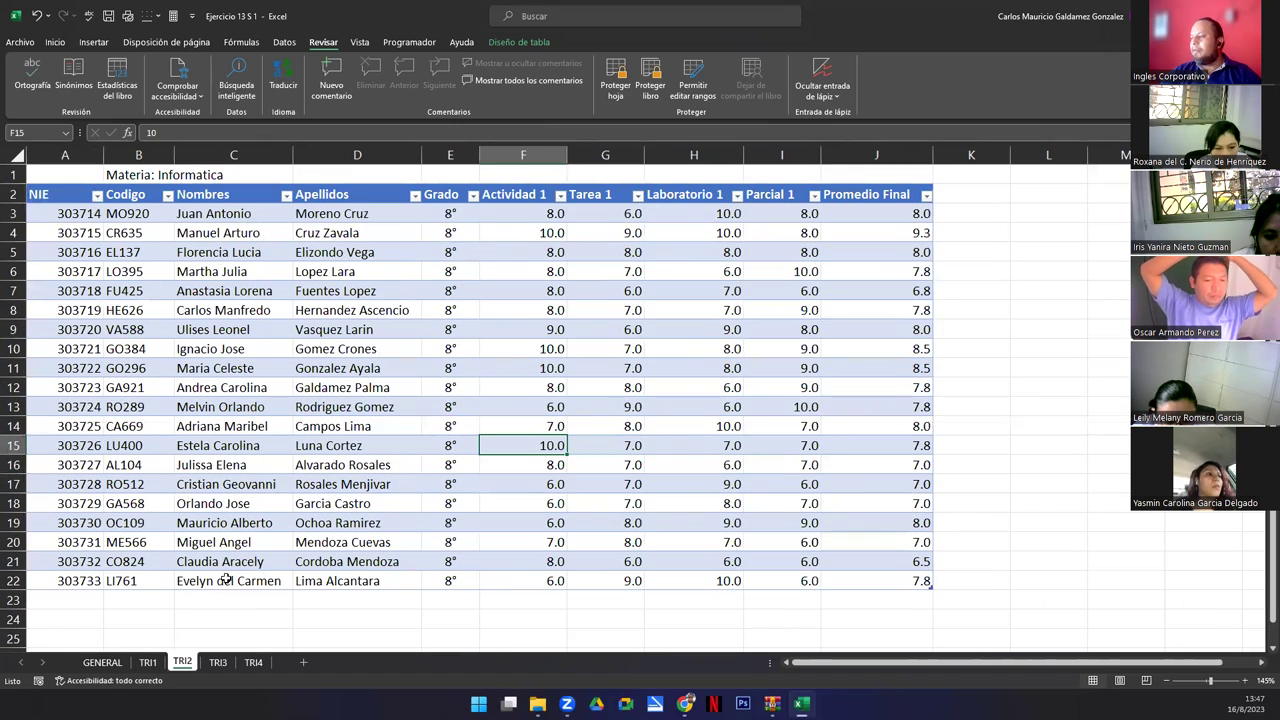
left_click(150, 663)
left_click(181, 664)
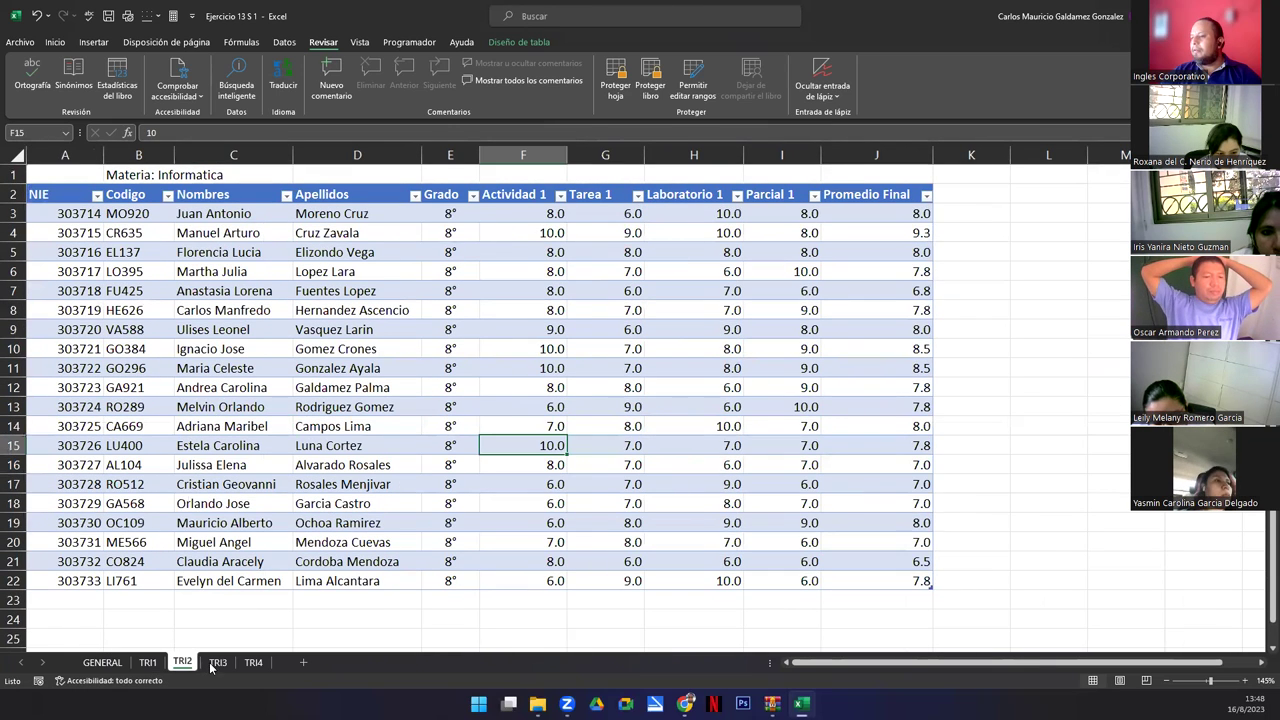
left_click(217, 663)
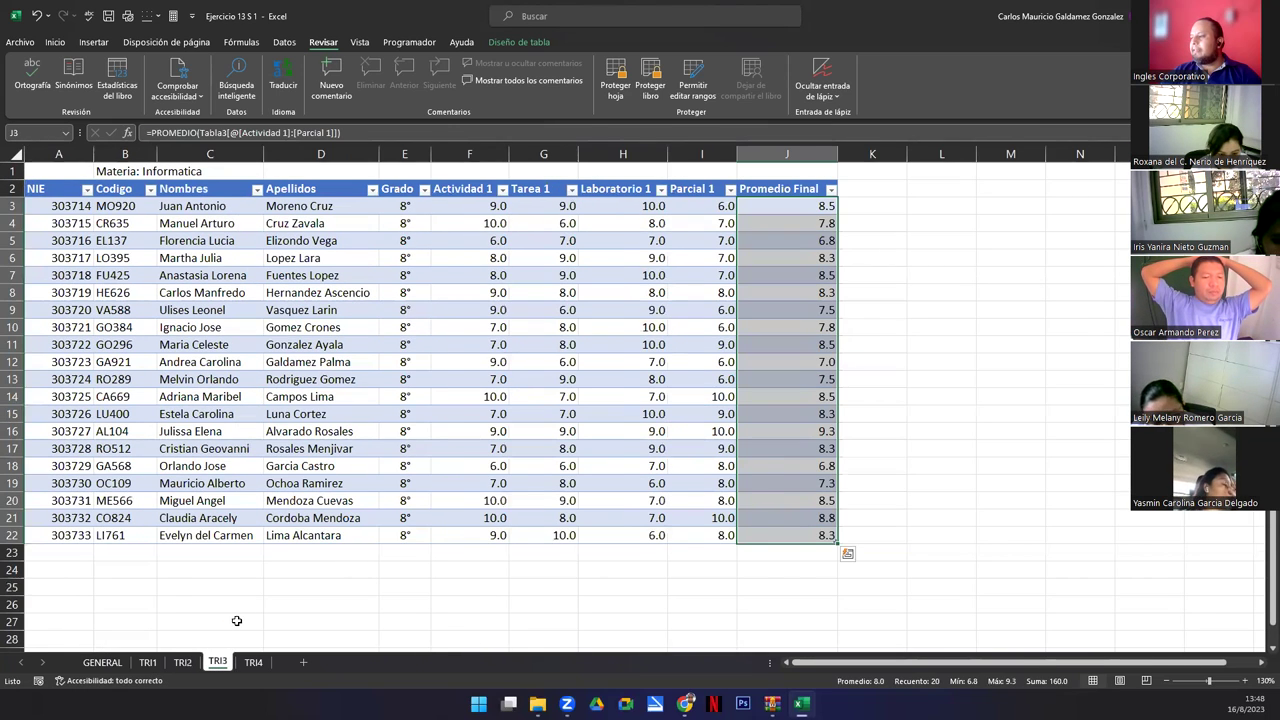
left_click(253, 662)
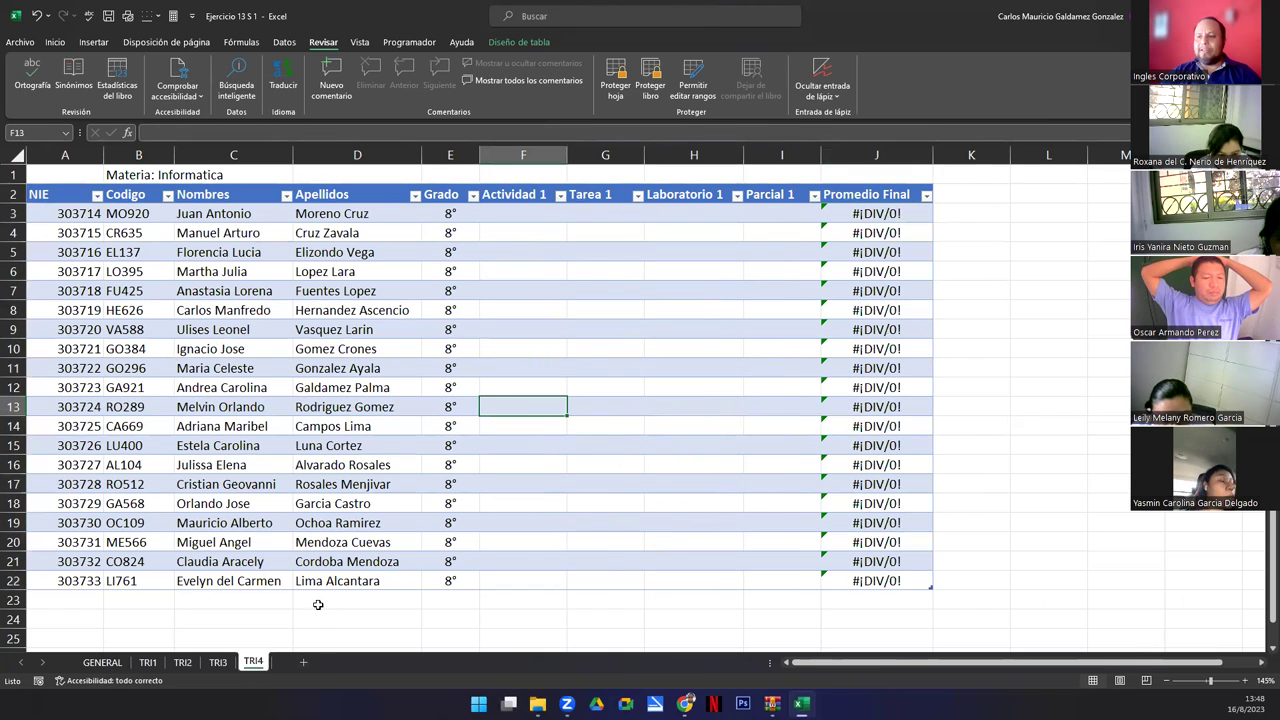
left_click(102, 662)
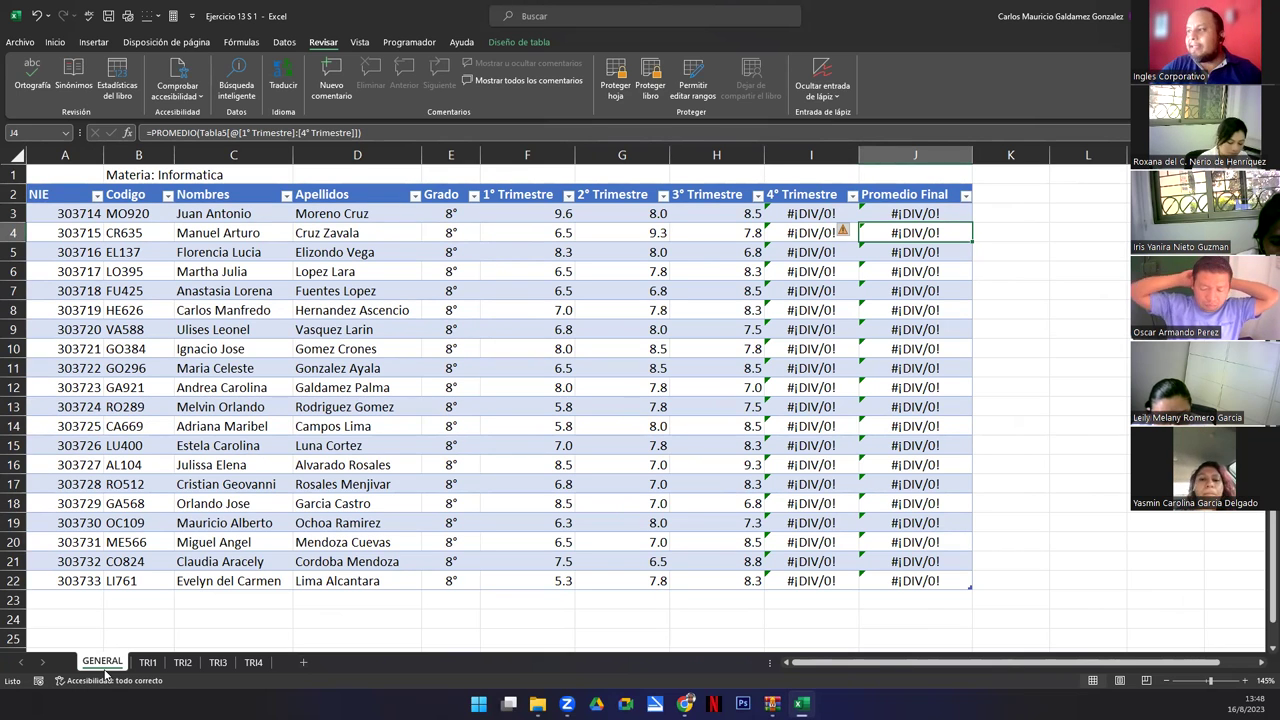
Protect the GENERAL sheet with a confirmed password, allowing locked cells to be selected.
left_click(615, 90)
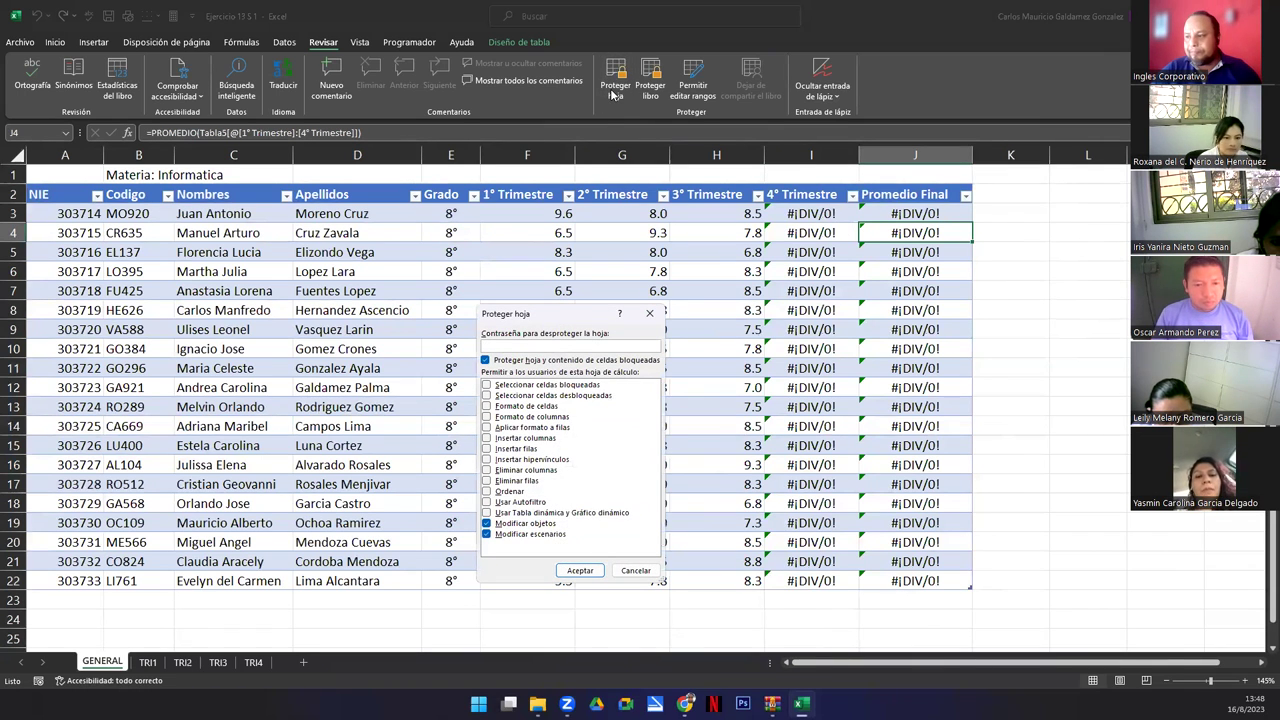
left_click(487, 386)
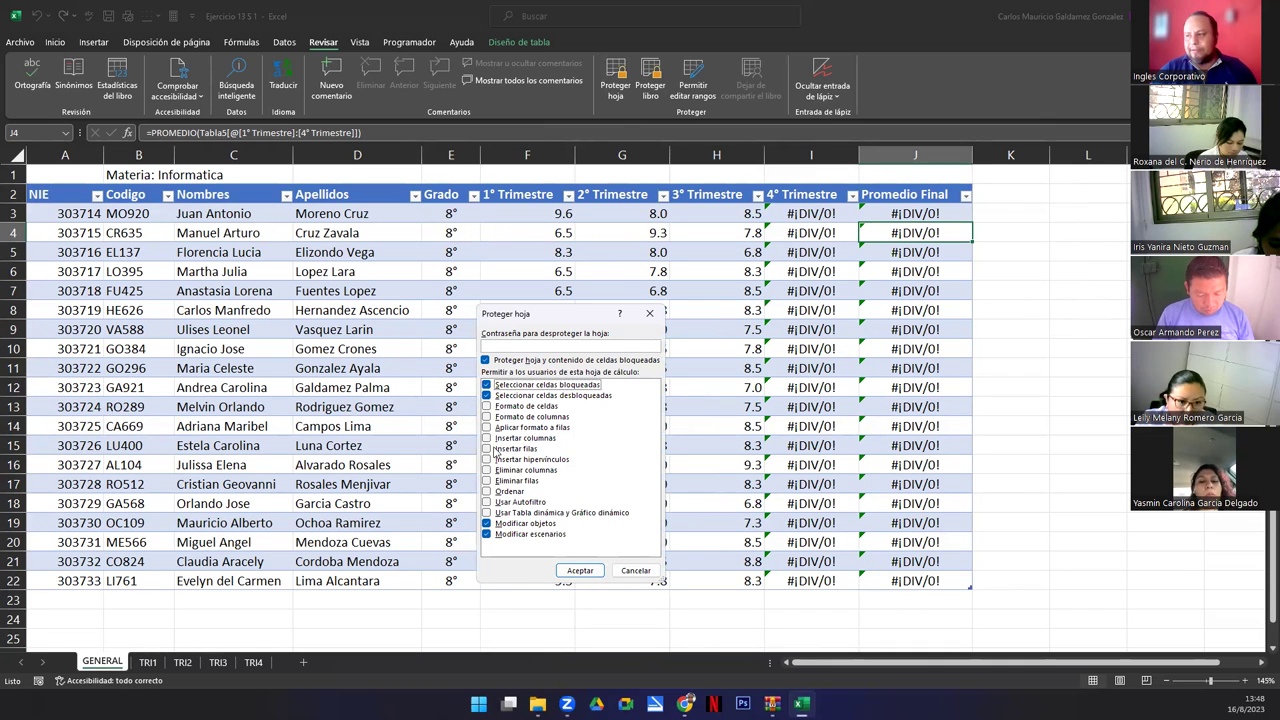
left_click(509, 346)
type("12345")
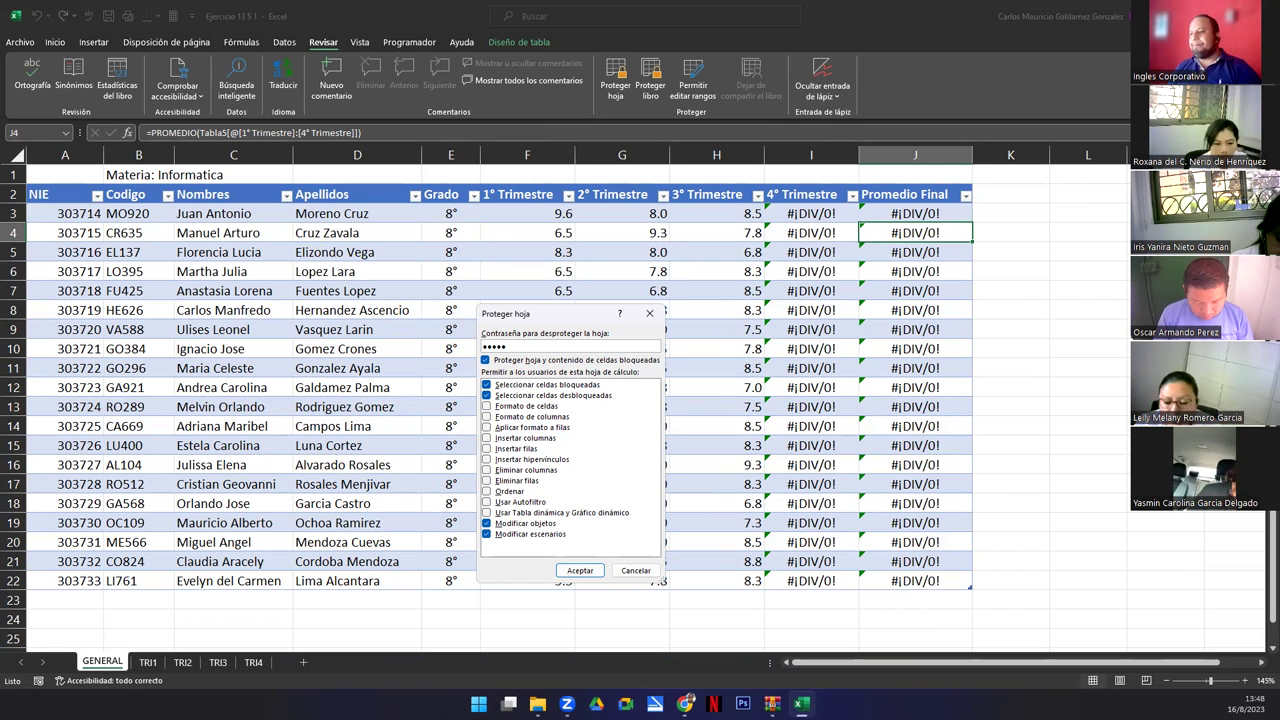
key("Return")
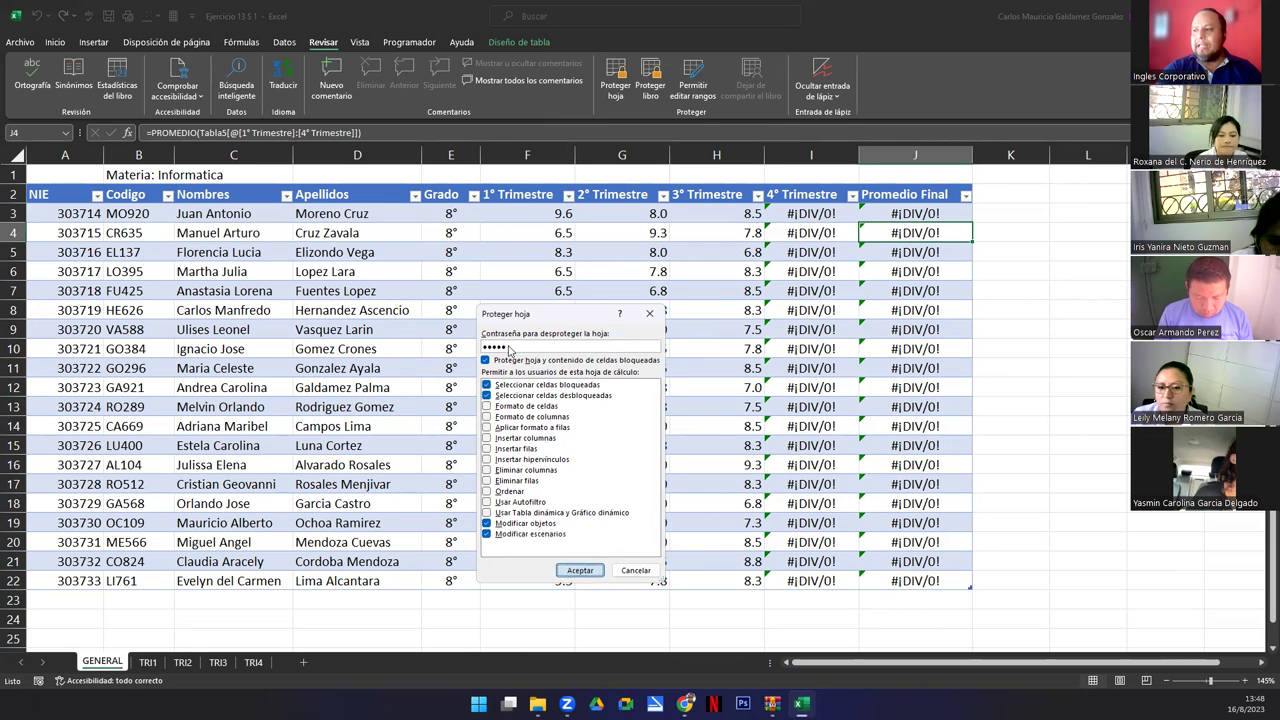
type("123")
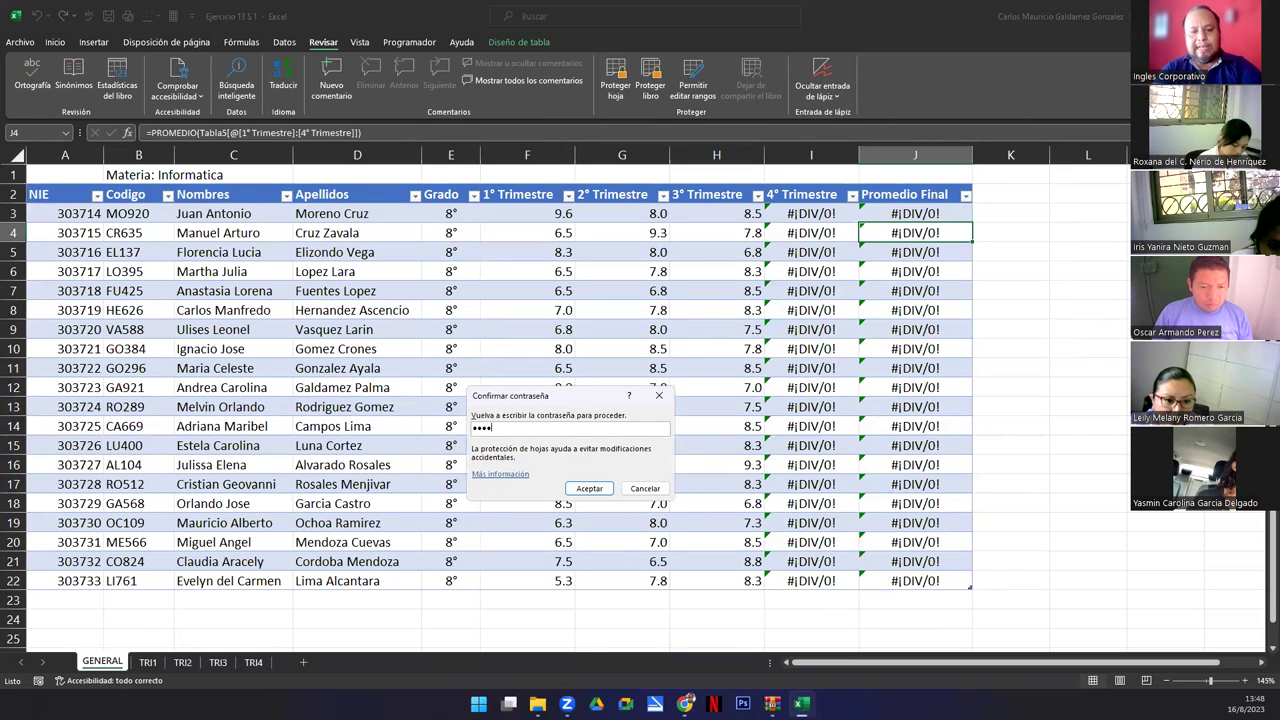
key("Return")
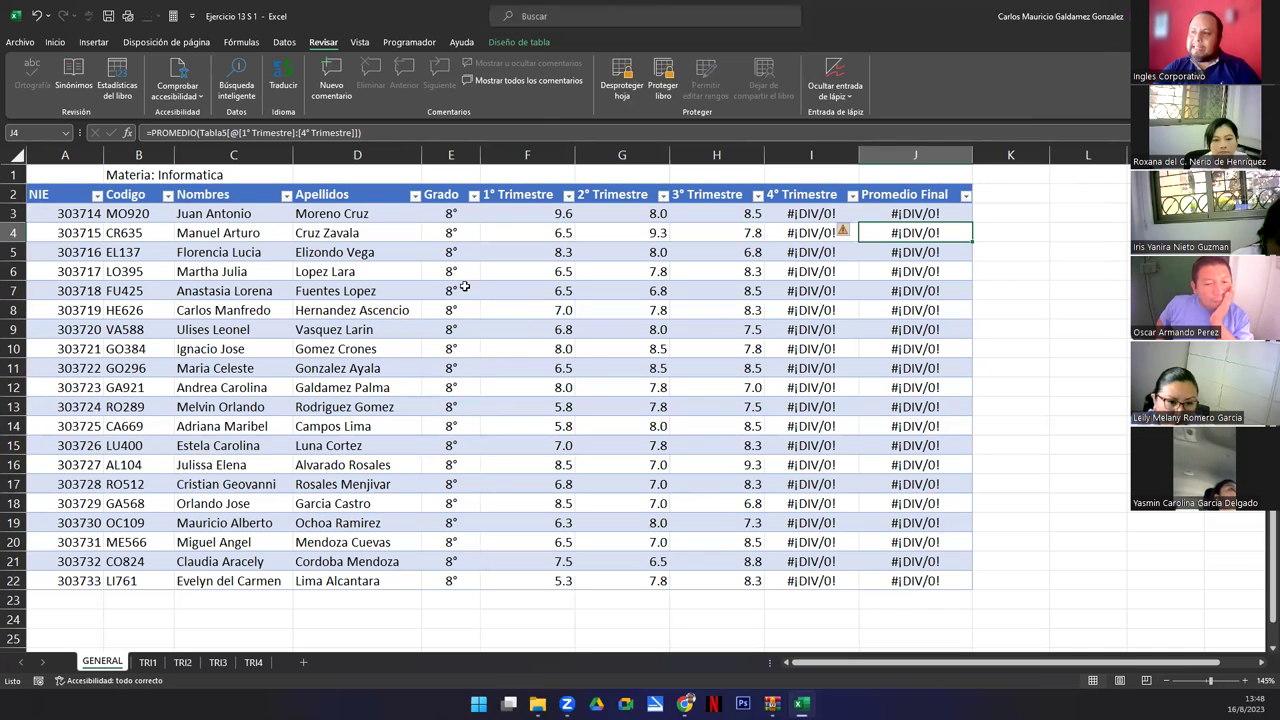
left_click_drag(458, 288, 545, 311)
left_click_drag(586, 368, 704, 458)
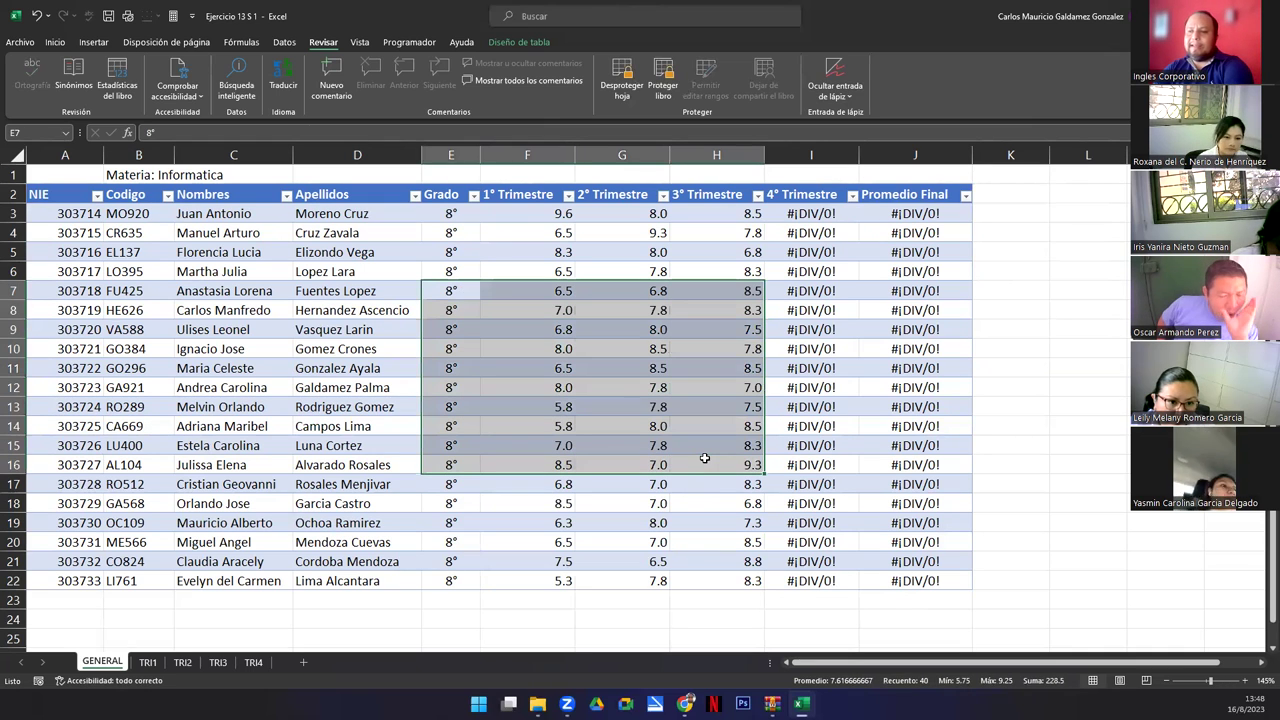
key("Delete")
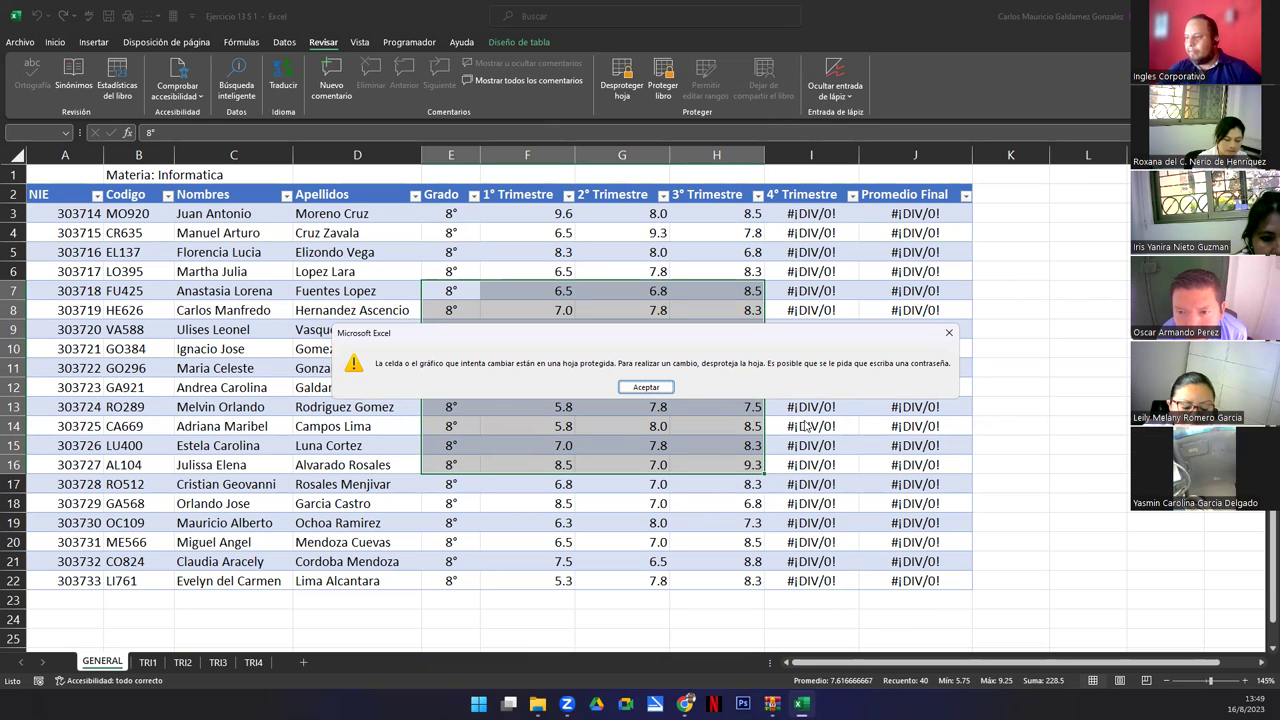
left_click(647, 387)
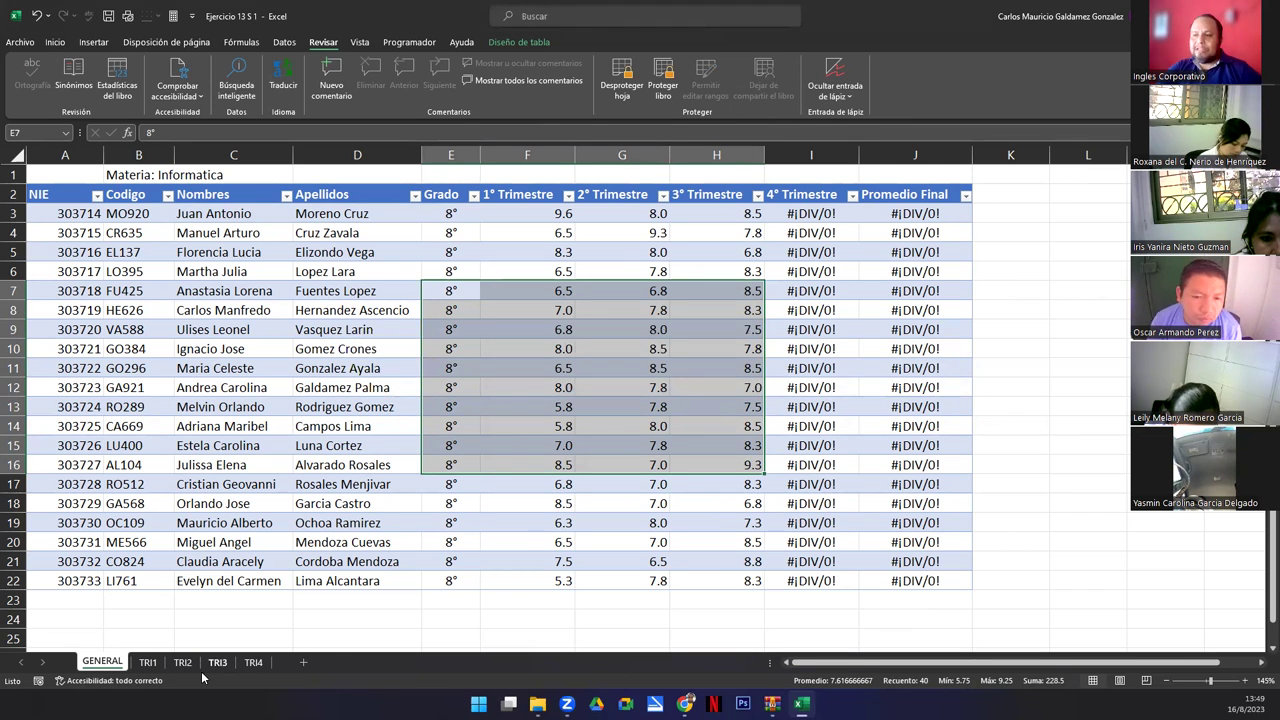
Go to TRI4 and select its empty grade area F4:I20, then cells F3 and F9.
left_click(253, 662)
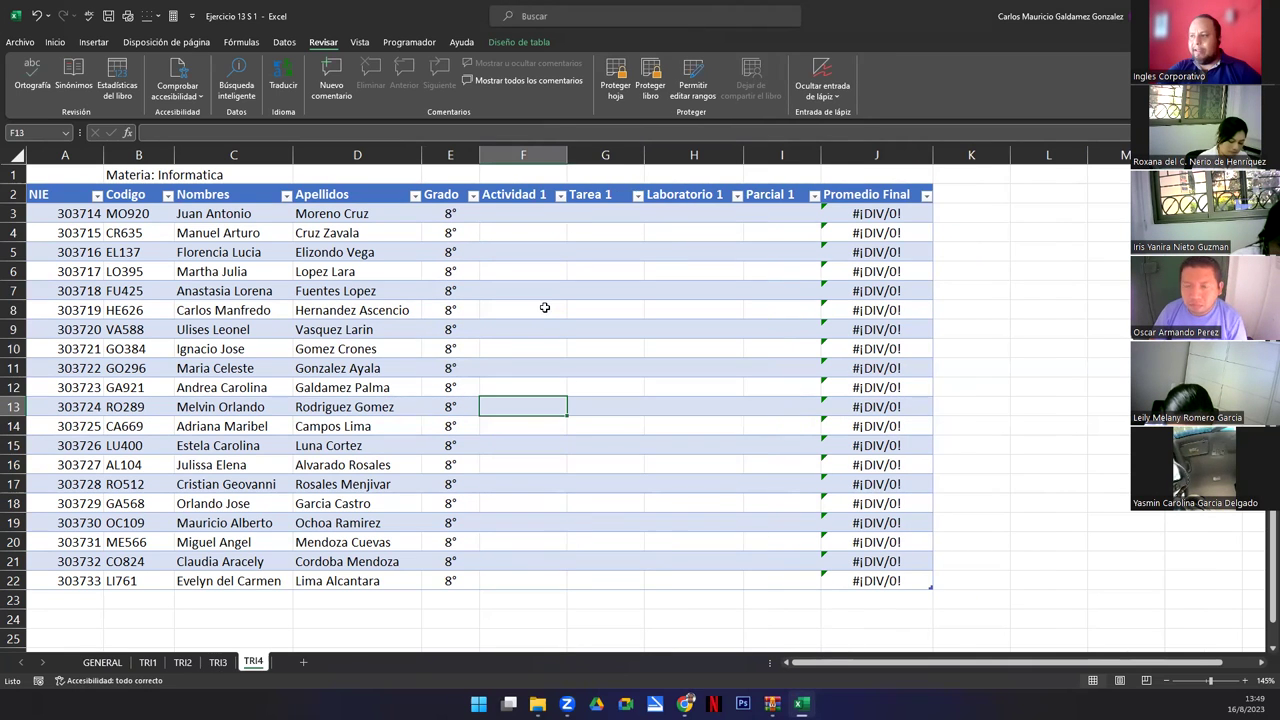
left_click_drag(521, 232, 785, 543)
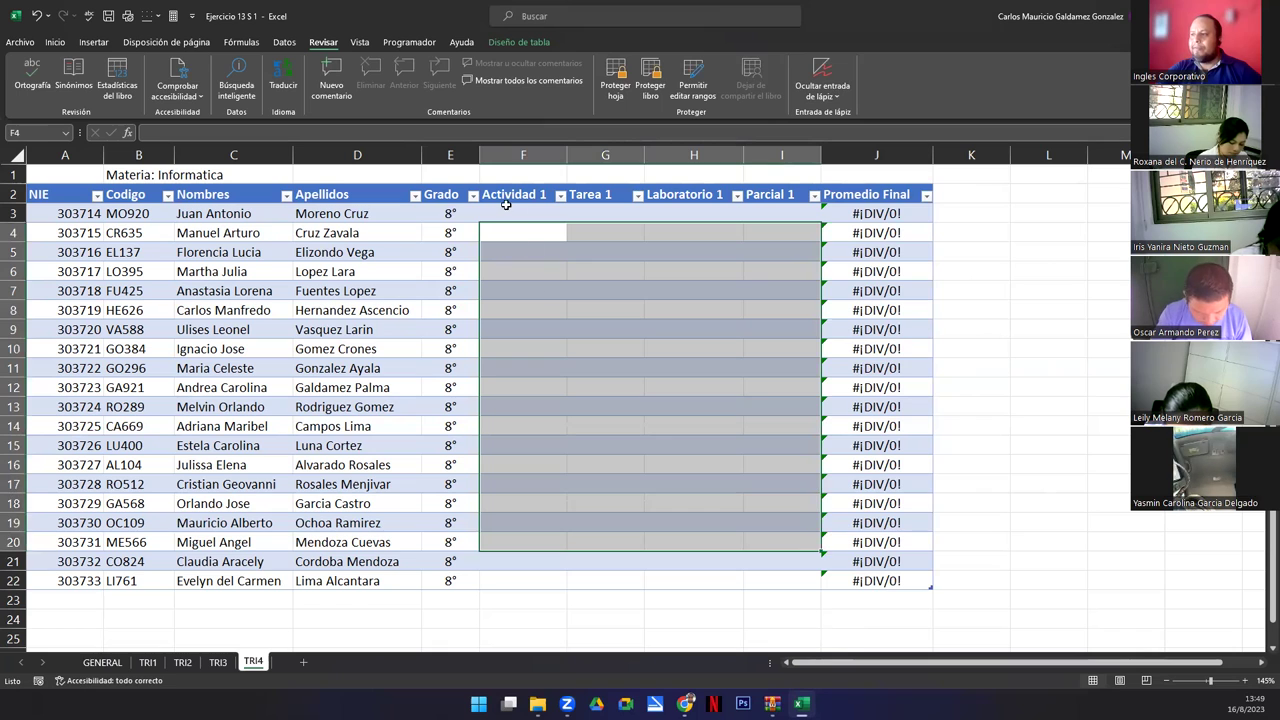
left_click(506, 212)
left_click(483, 329)
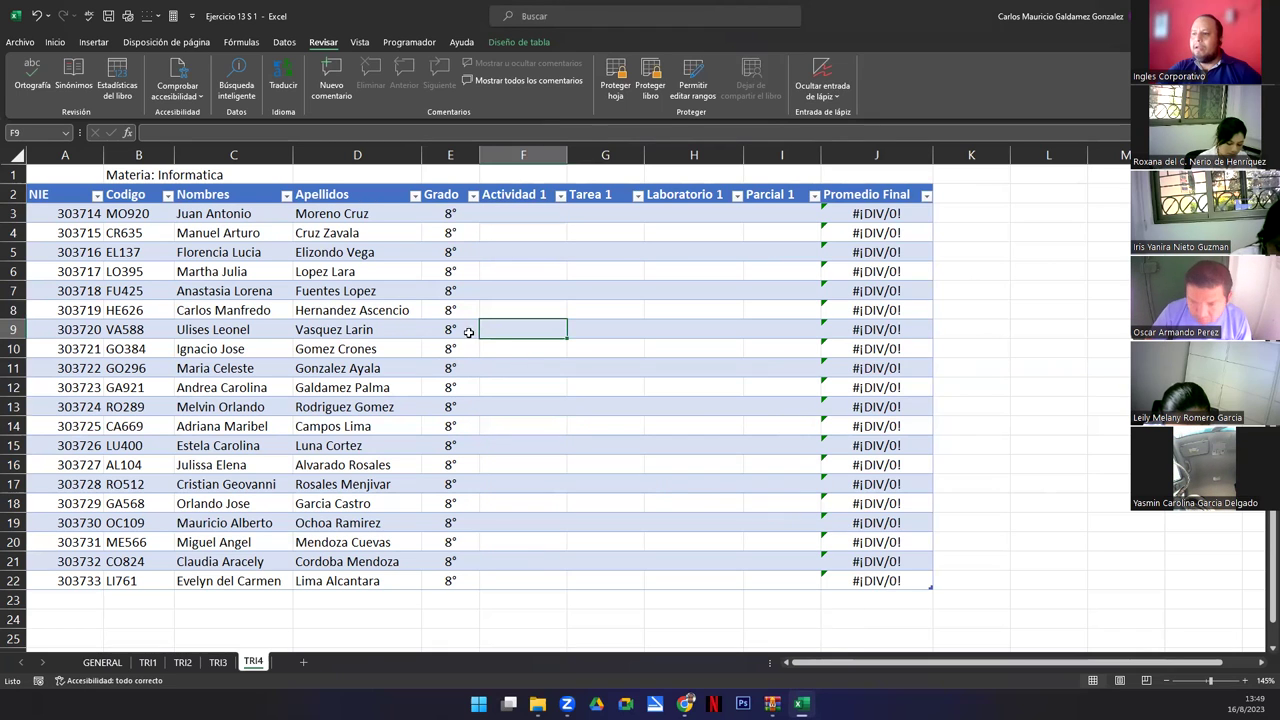
Lock the workbook structure again with a password, entering and confirming it.
left_click(651, 78)
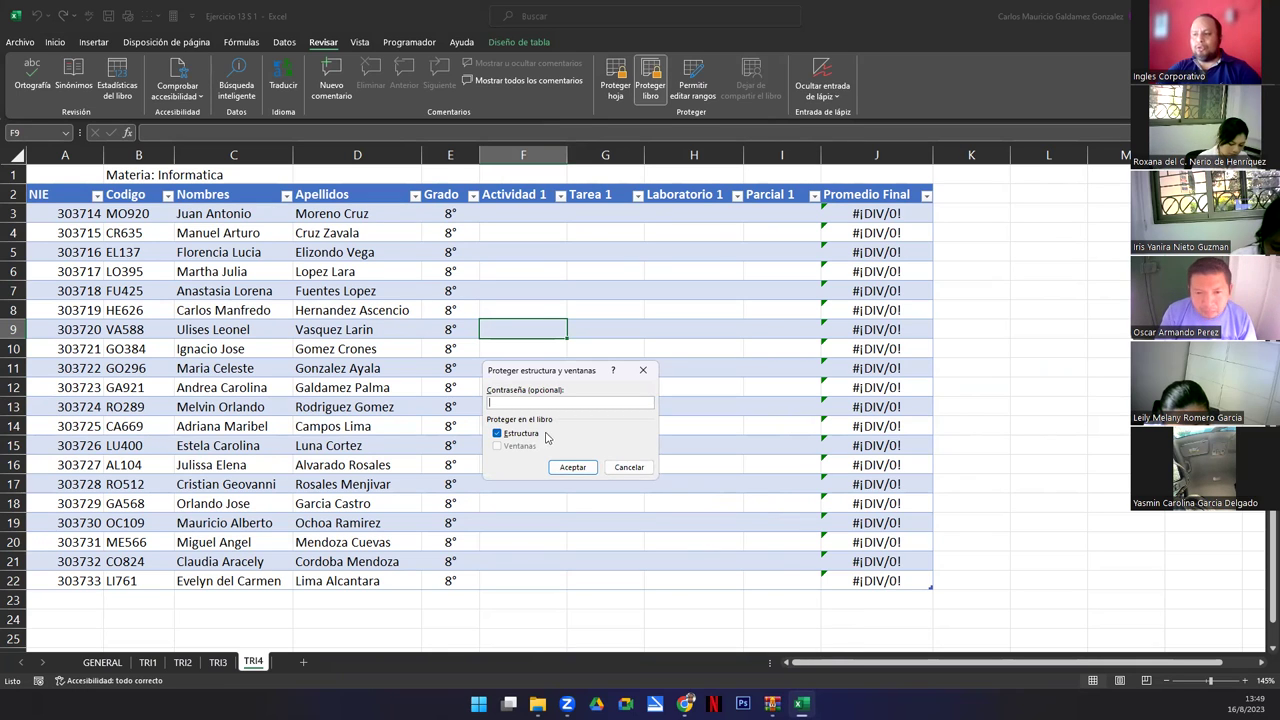
type("****")
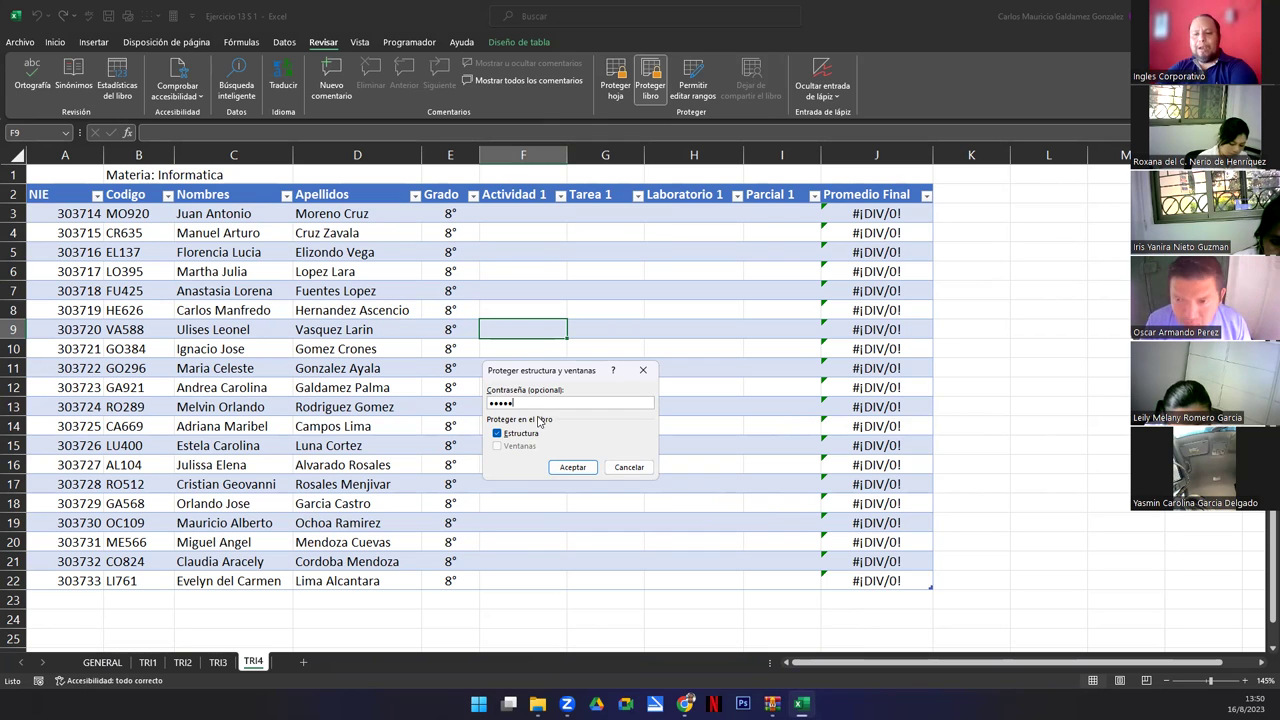
key("Return")
type("12345")
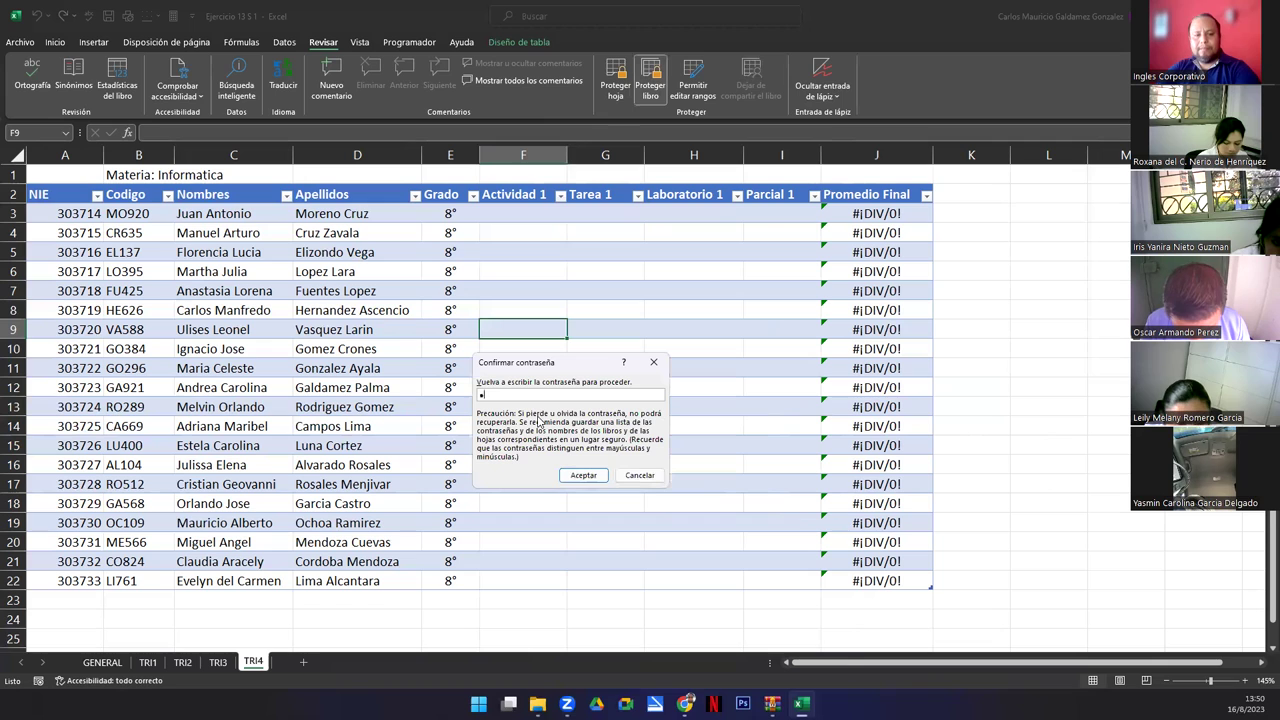
key("Return")
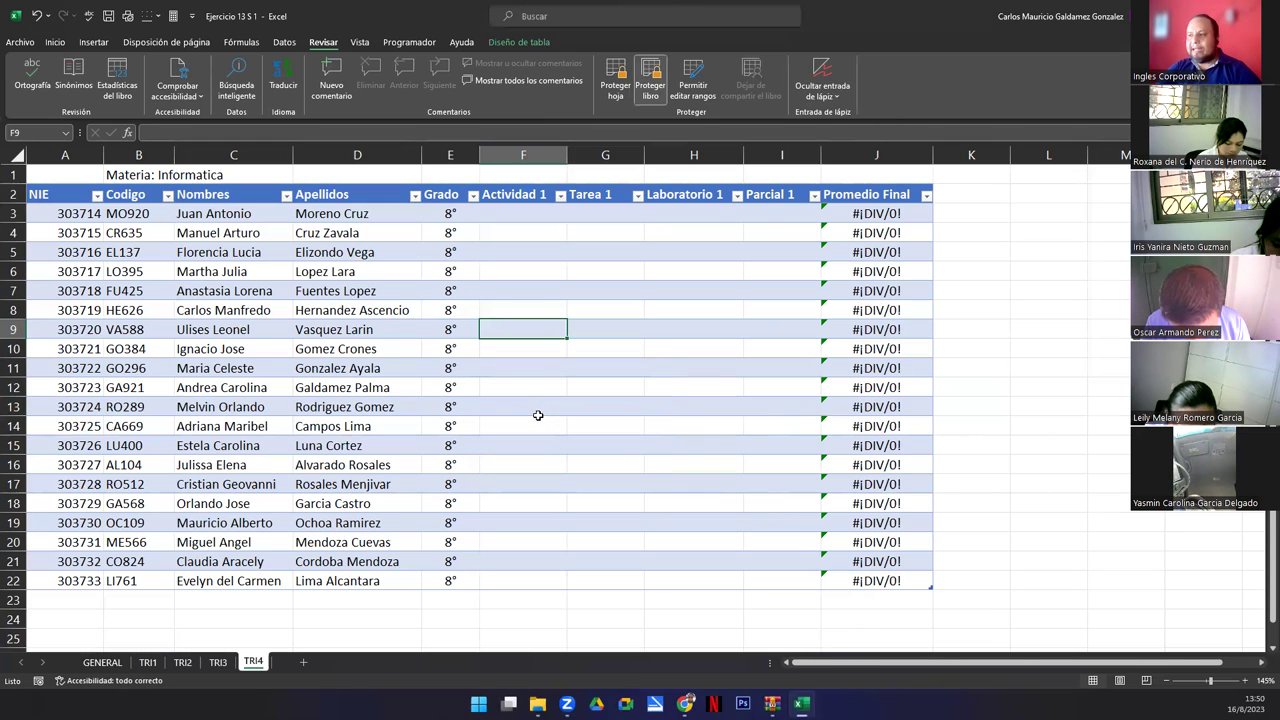
right_click(253, 664)
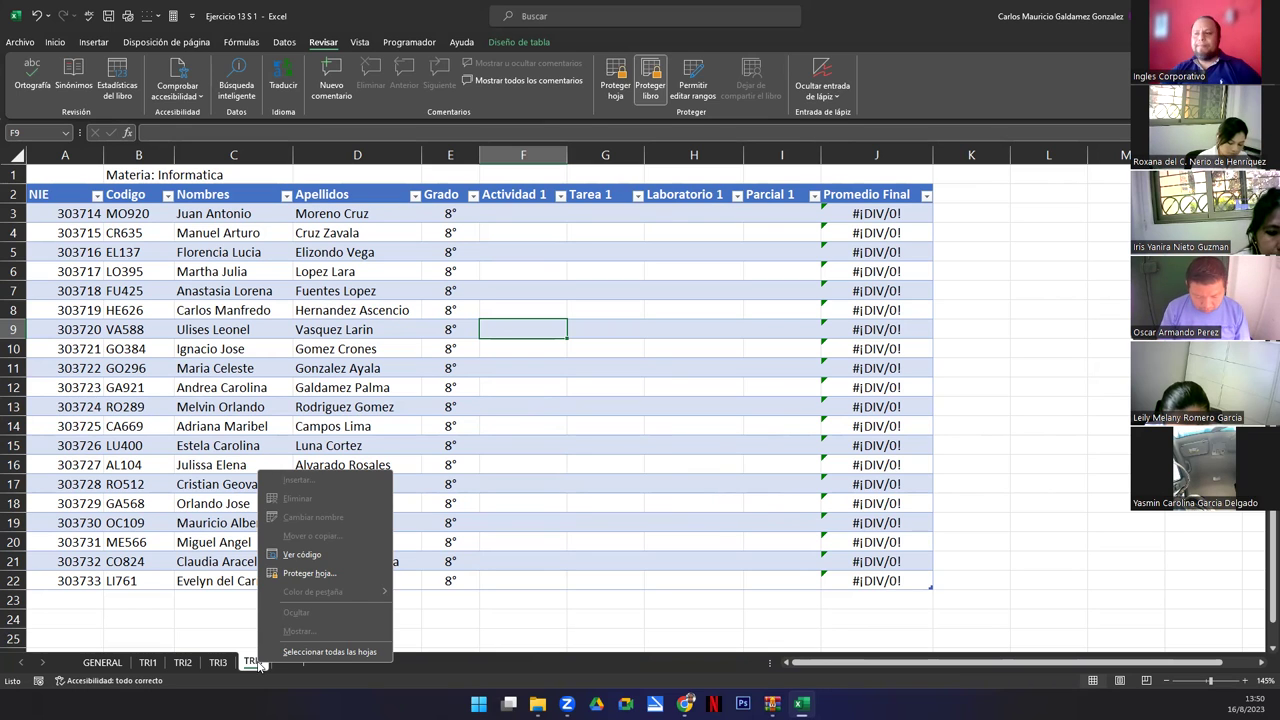
left_click(366, 174)
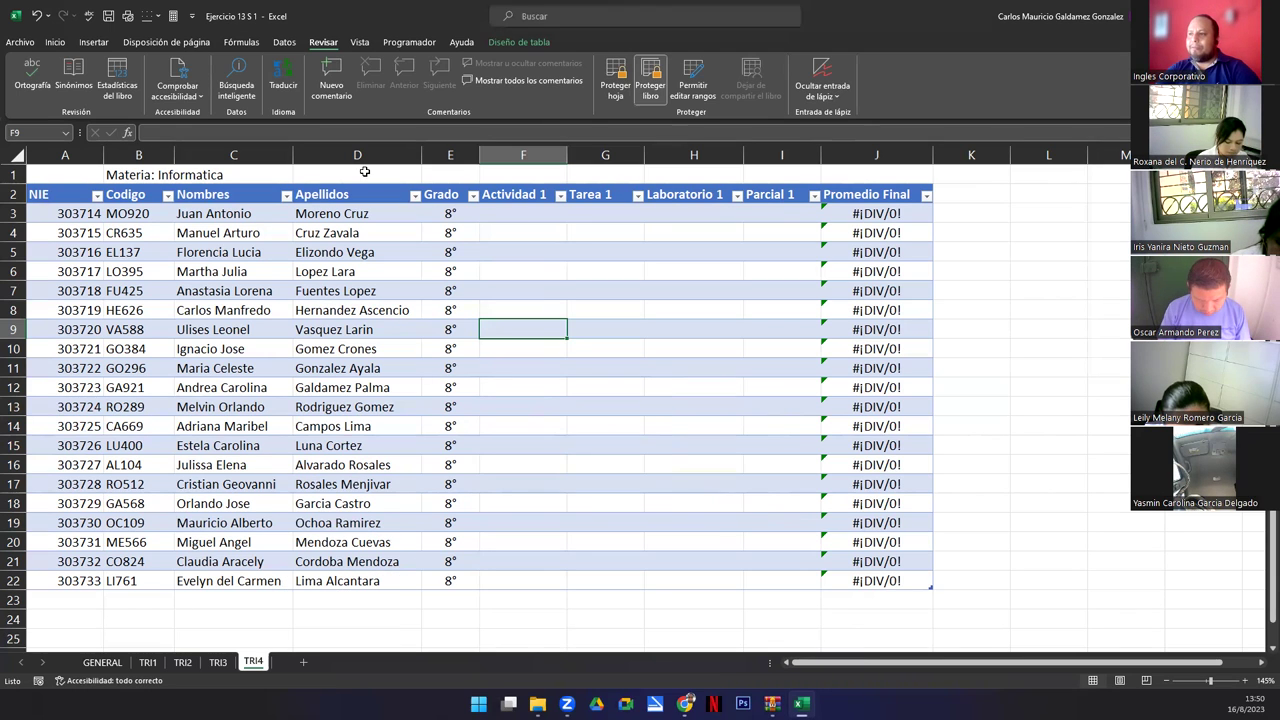
left_click(365, 174)
key("ctrl+v")
left_click_drag(368, 226, 585, 340)
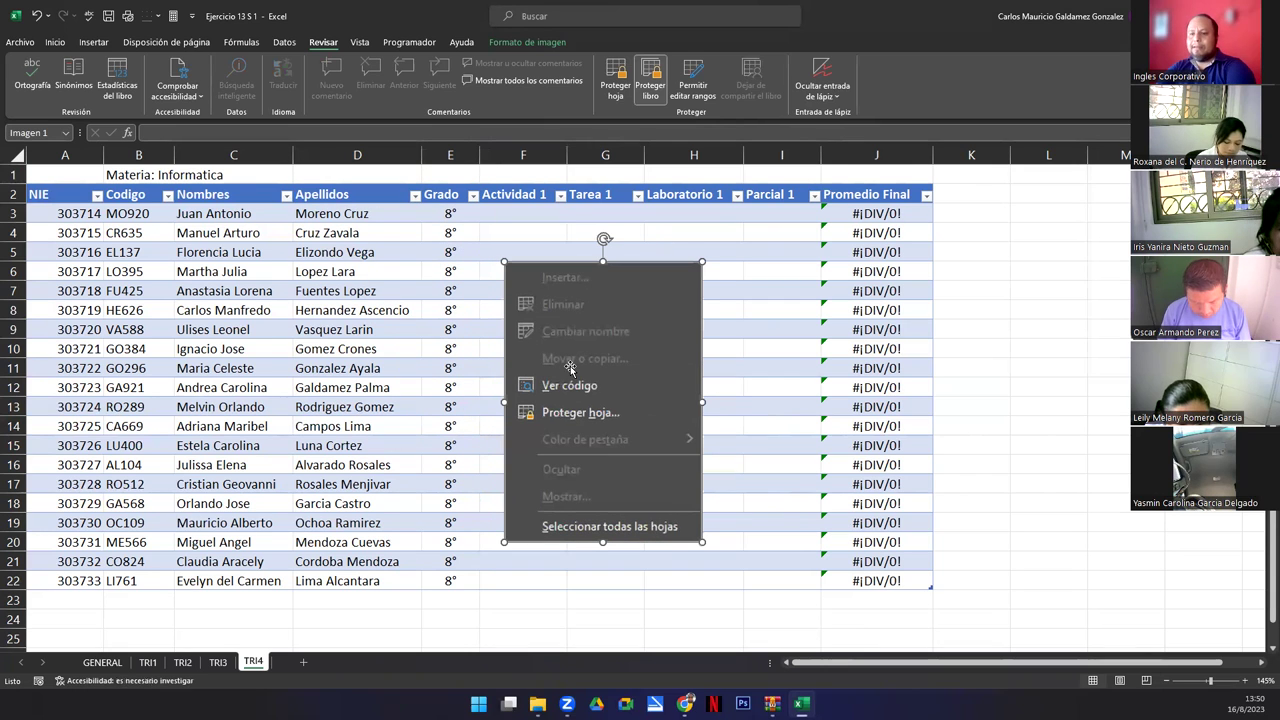
key("Delete")
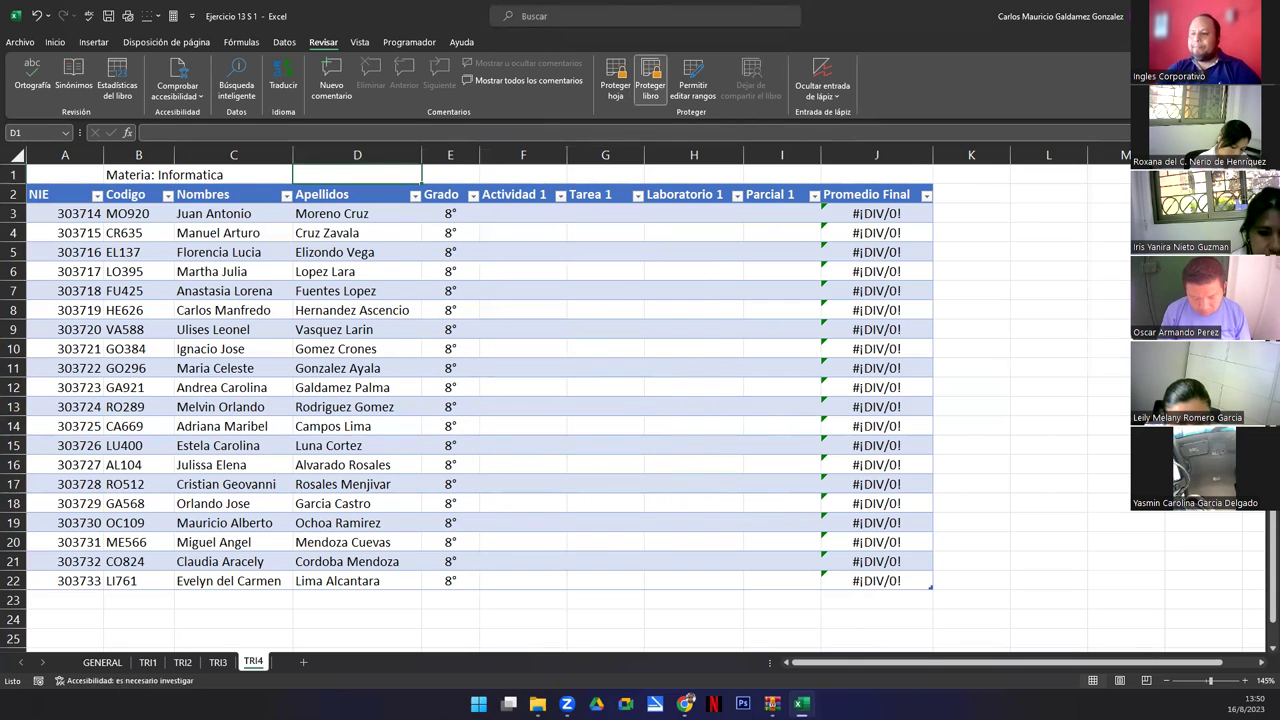
left_click(648, 88)
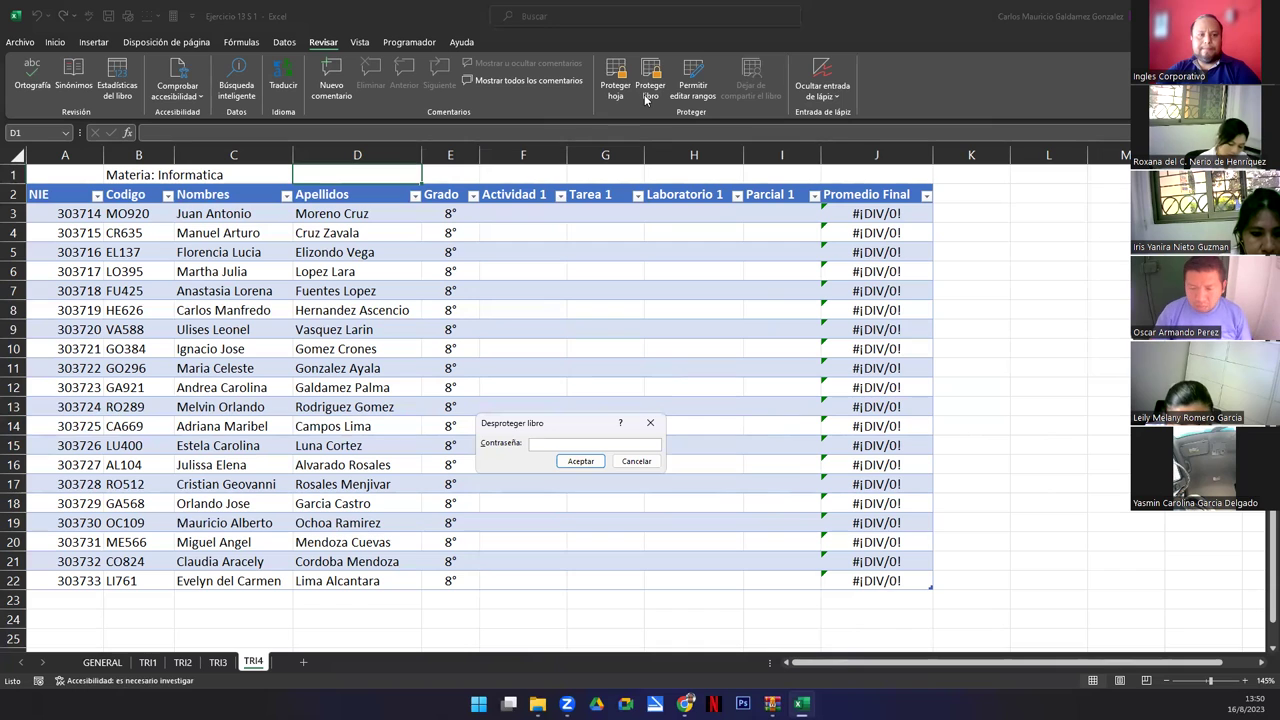
left_click(646, 462)
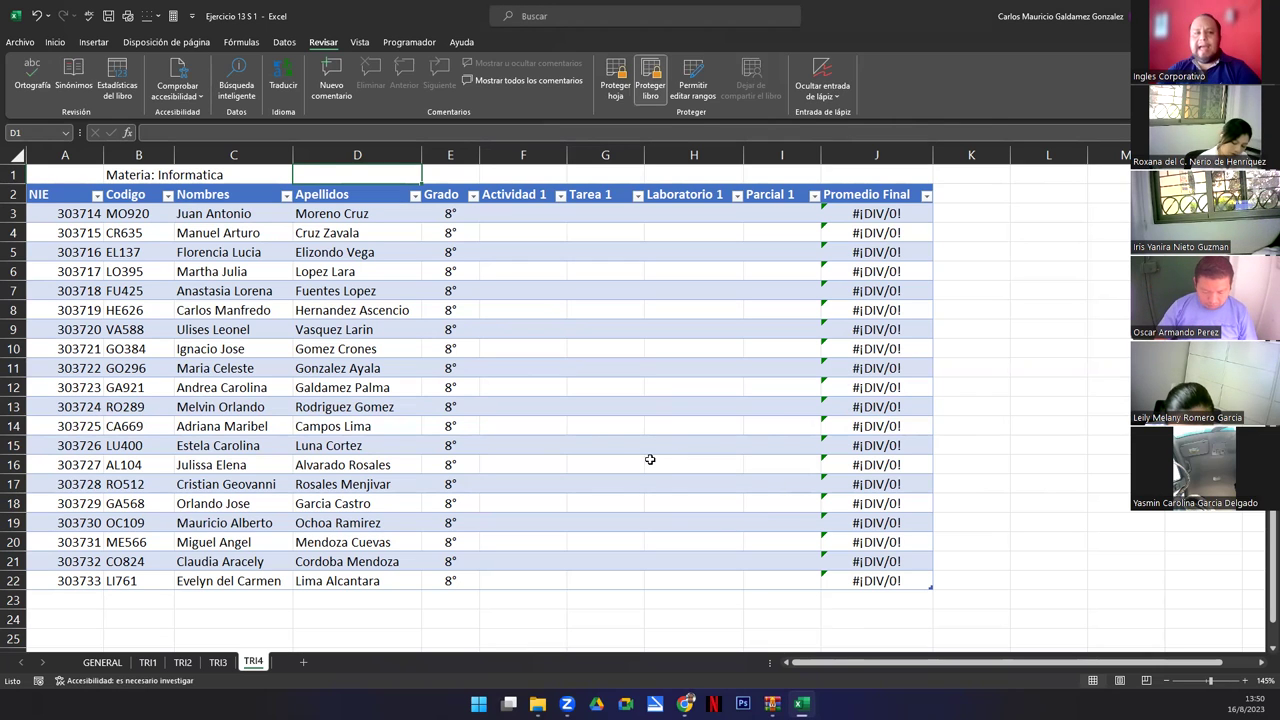
right_click(252, 664)
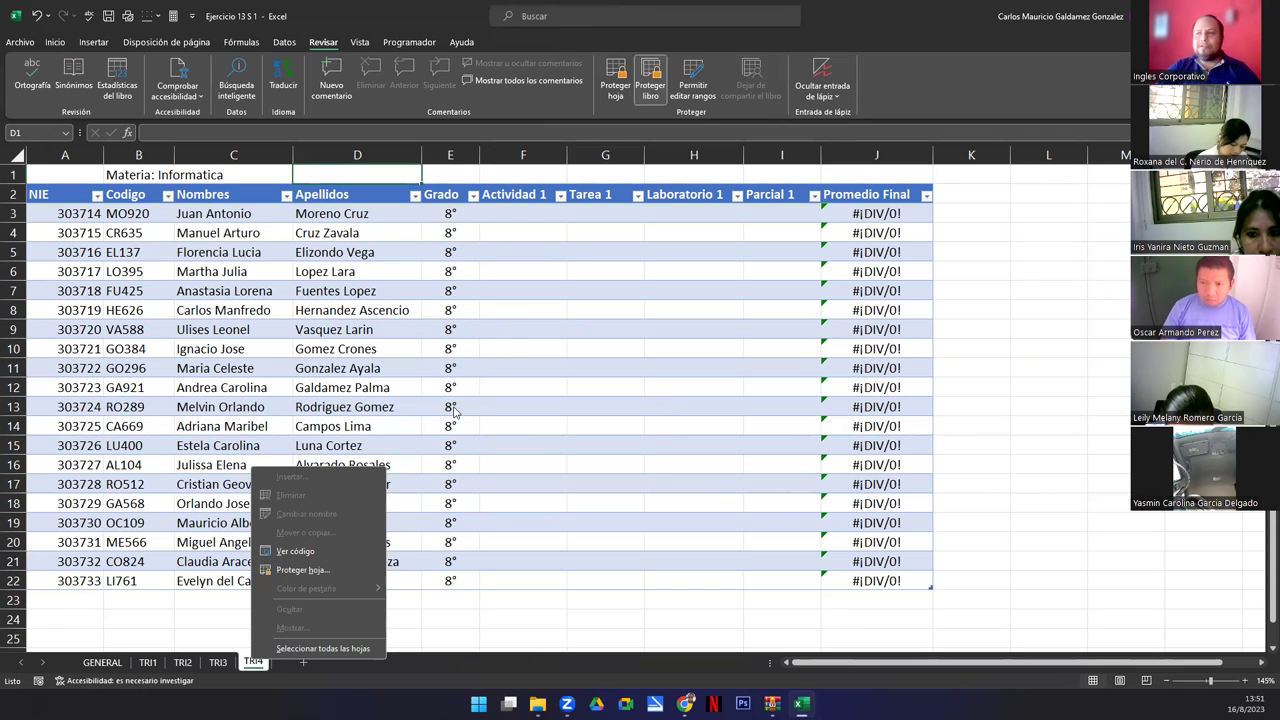
left_click(524, 215)
left_click(522, 212)
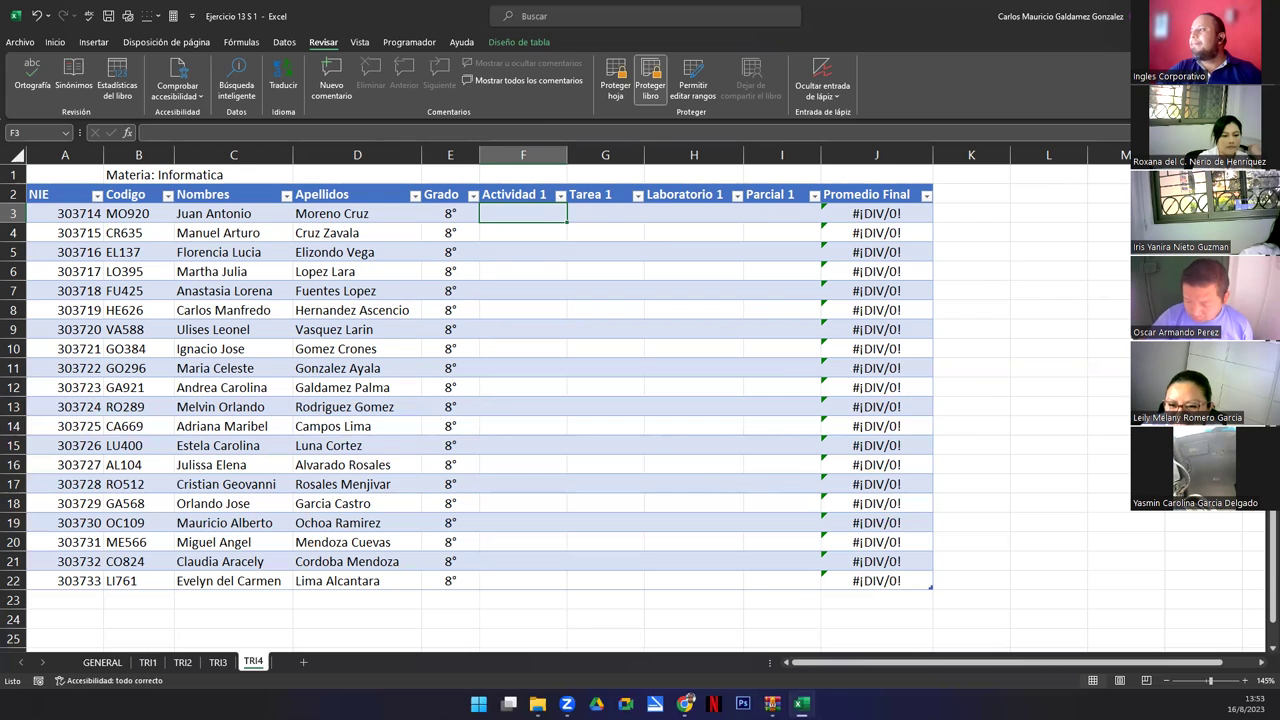
Switch from Excel to the Canva presentation in Chrome.
key("alt+Tab")
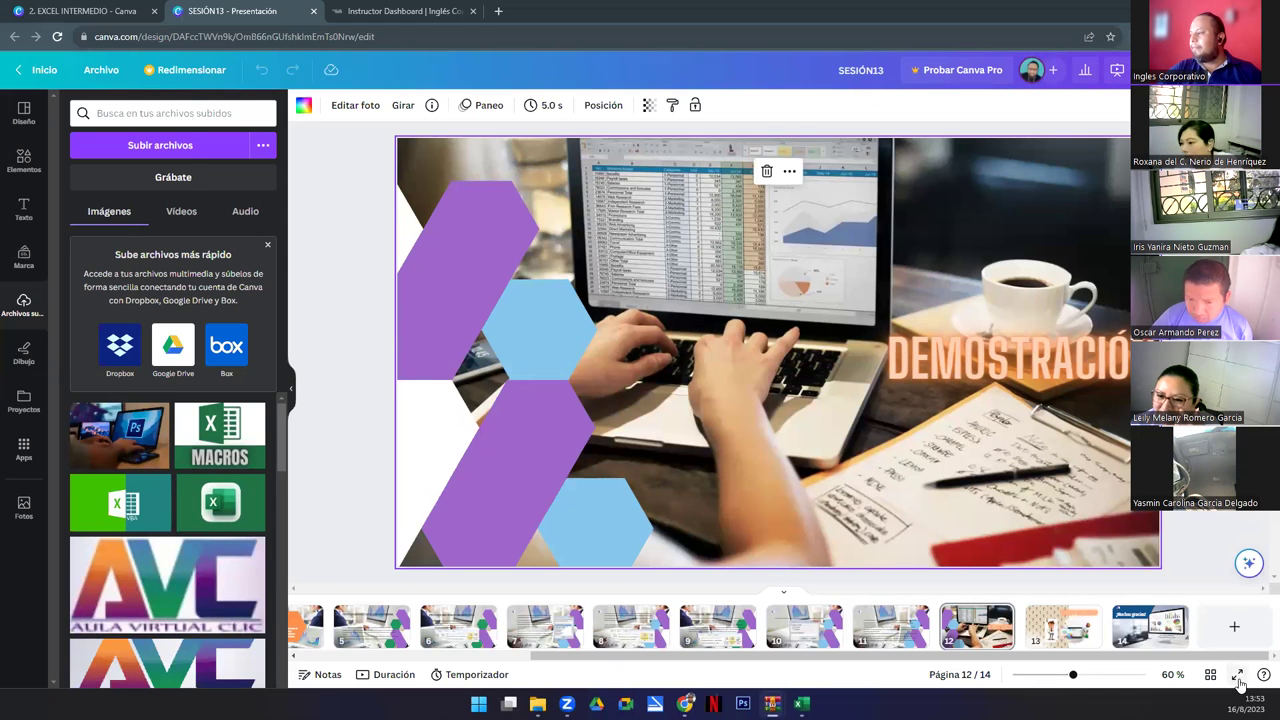
Present the Canva slides full screen and advance to the final 'Dudas y consultas' slide.
left_click(1238, 675)
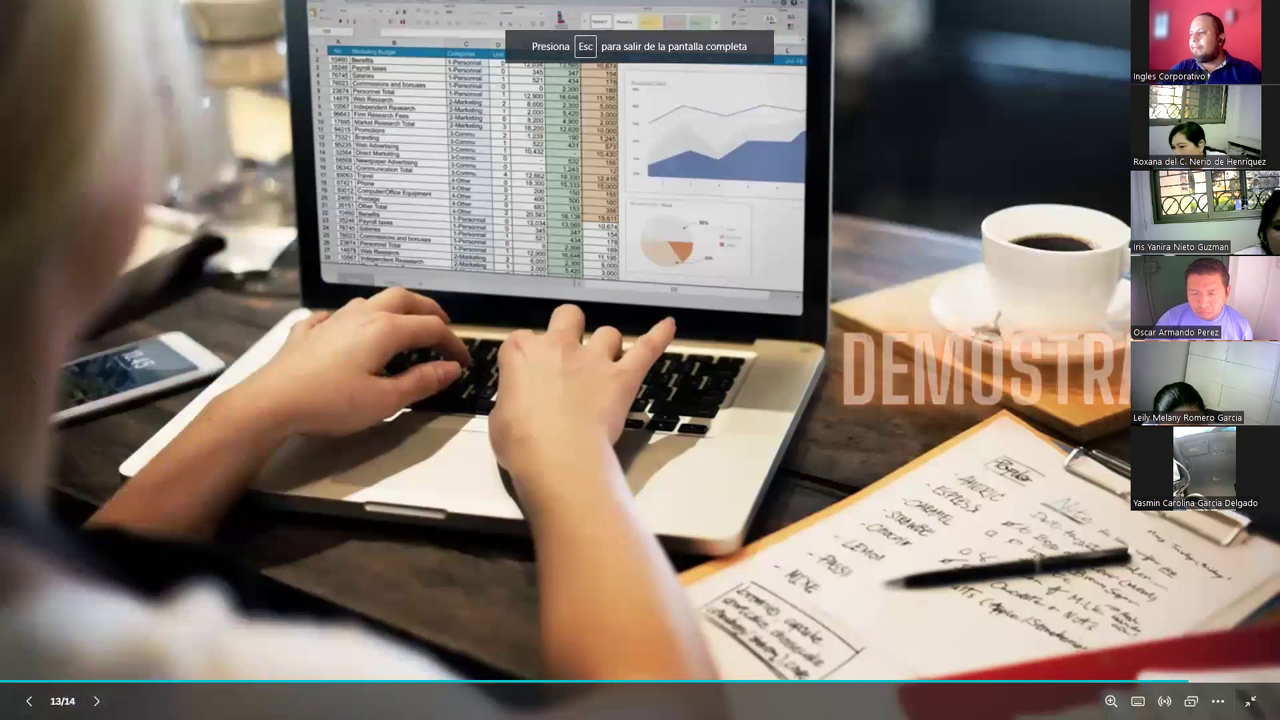
key("Right")
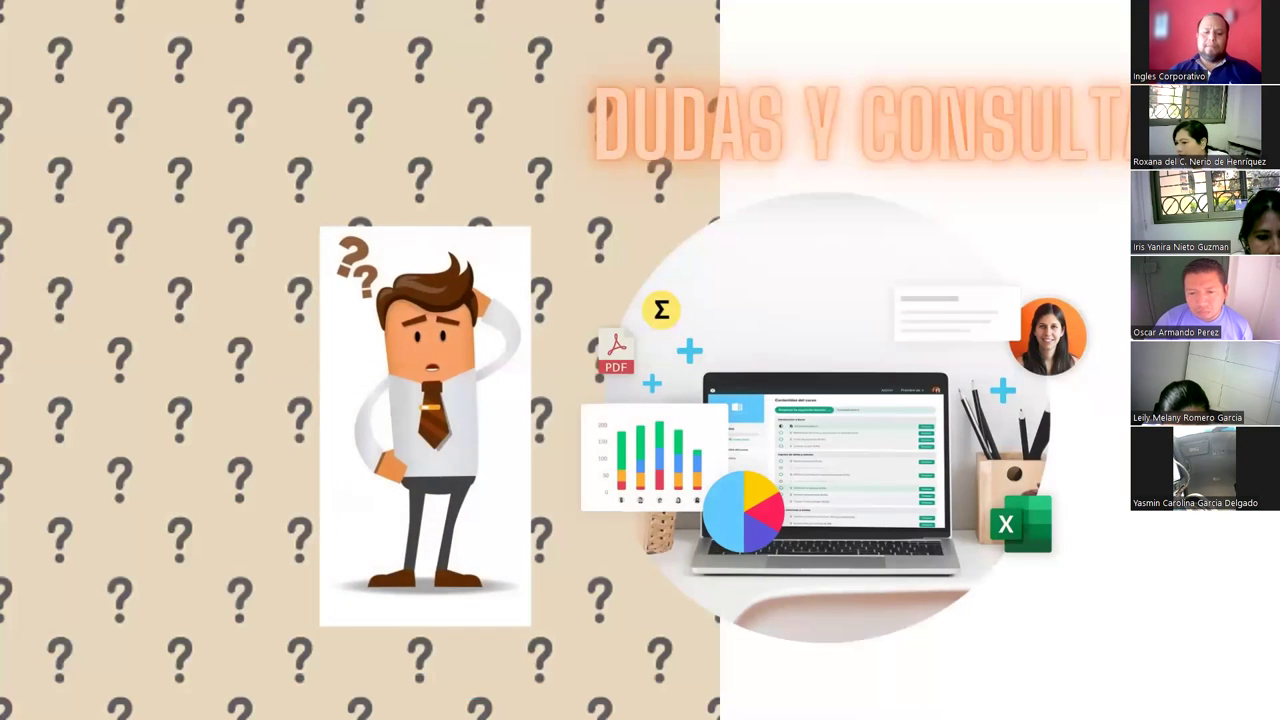